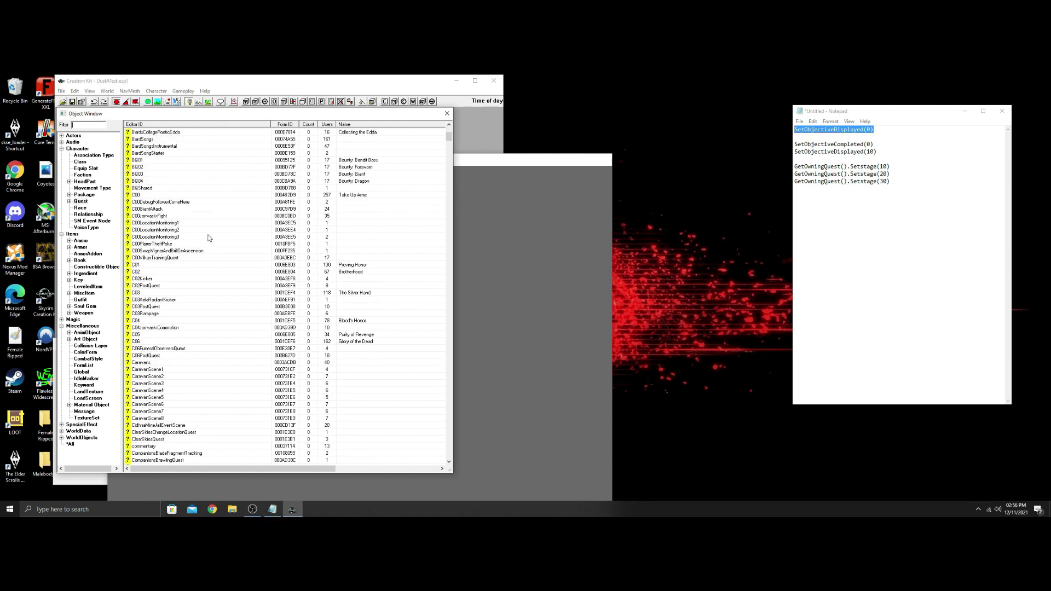
# Step: Filter the object list by "sss" and open the SSS_Testing quest for editing
pyautogui.scroll(2, 208, 238)
pyautogui.scroll(4, 208, 238)
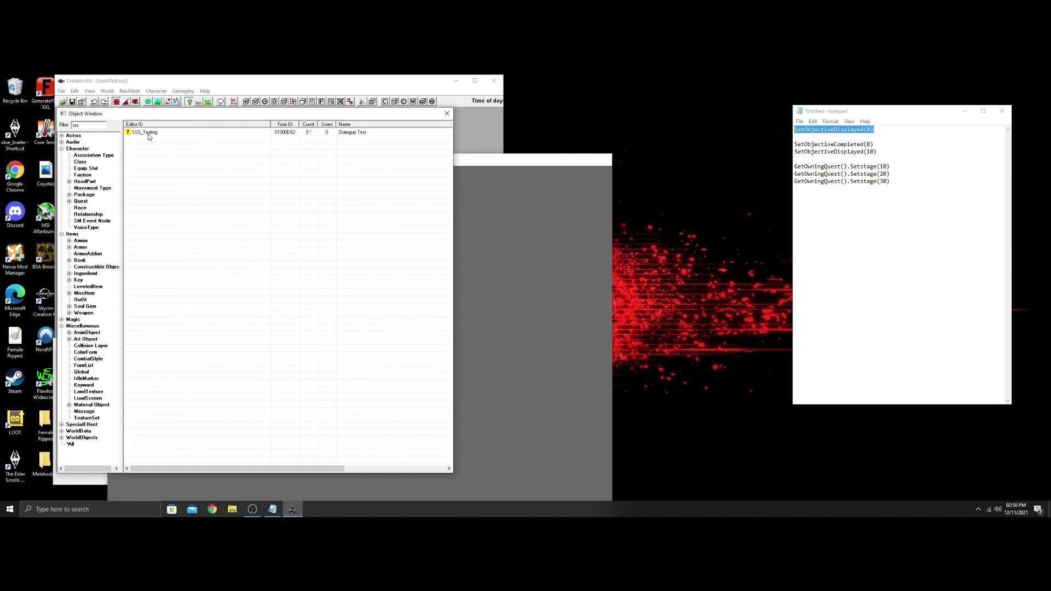
pyautogui.click(148, 133)
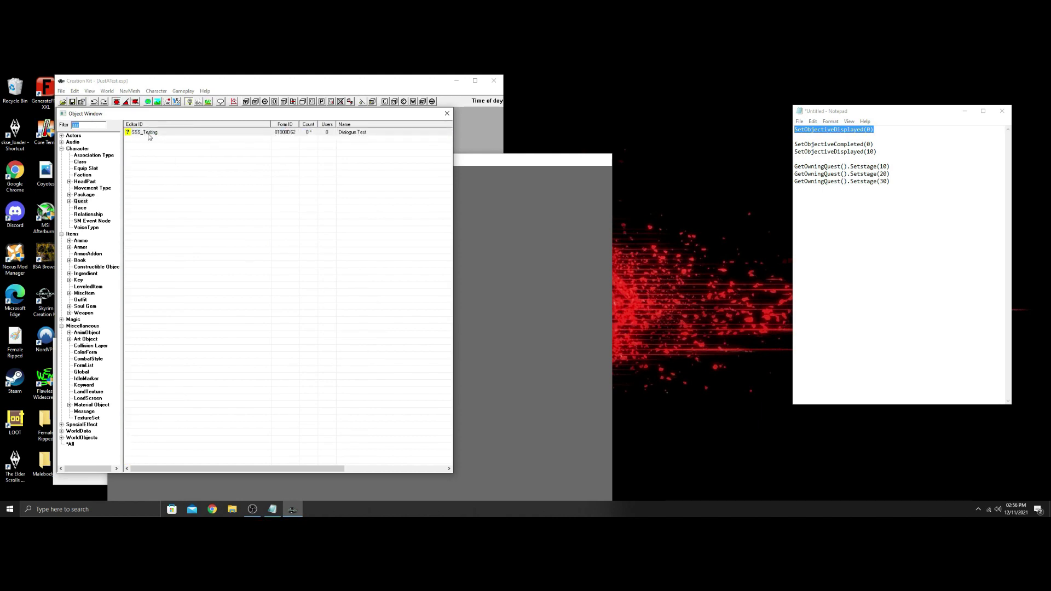
pyautogui.click(282, 155)
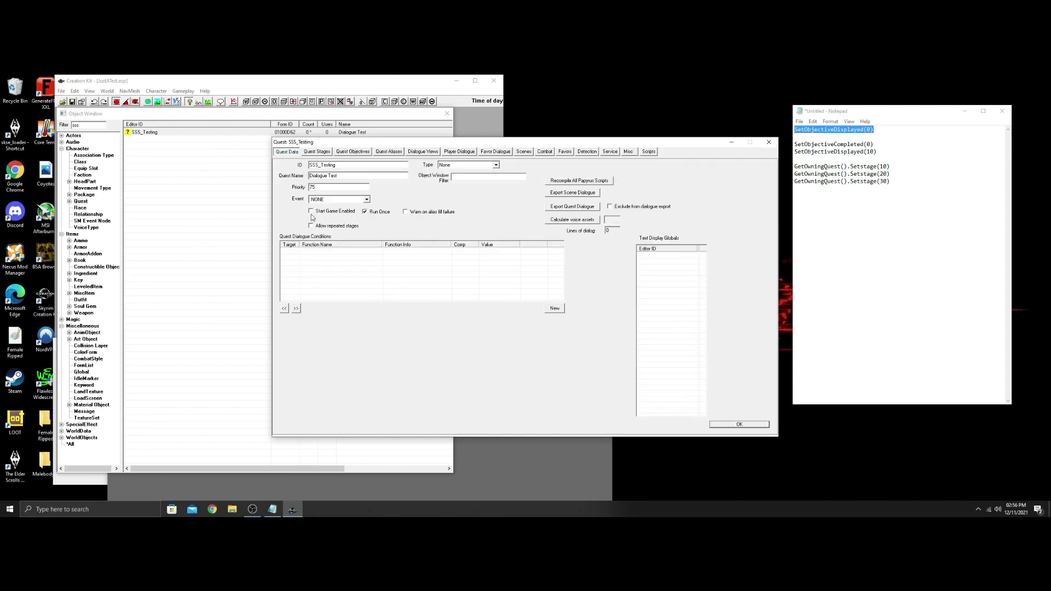
# Step: Add quest stages with the indexes 0, 10, 20, 30 and 40 to the SSS_Testing quest
pyautogui.click(317, 152)
pyautogui.rightClick(299, 182)
pyautogui.click(300, 184)
pyautogui.rightClick(294, 196)
pyautogui.click(299, 199)
pyautogui.write('10')
pyautogui.rightClick(286, 206)
pyautogui.click(301, 211)
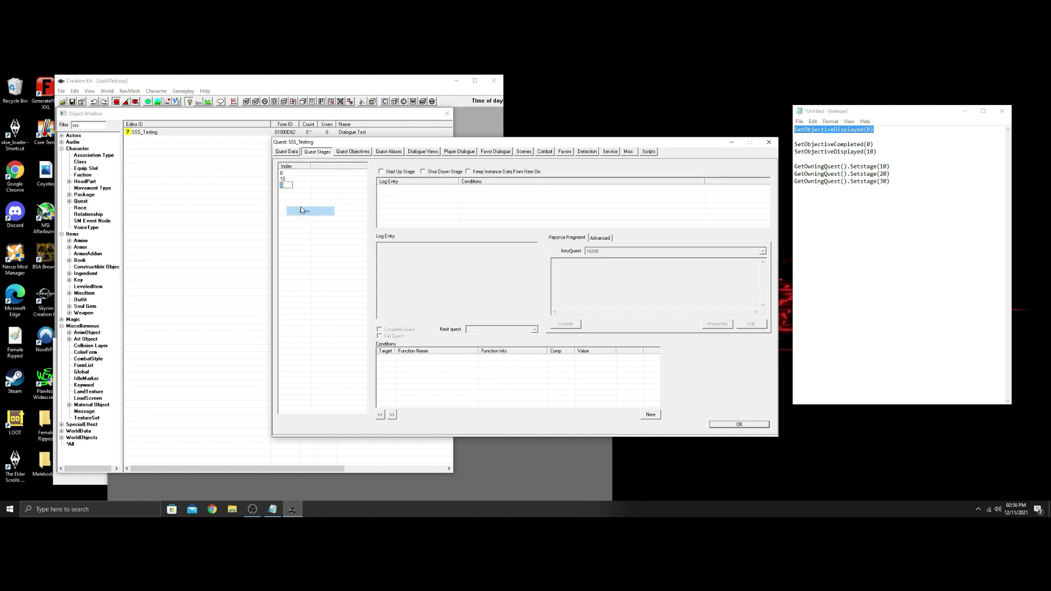
pyautogui.write('20')
pyautogui.rightClick(310, 208)
pyautogui.click(311, 211)
pyautogui.rightClick(301, 213)
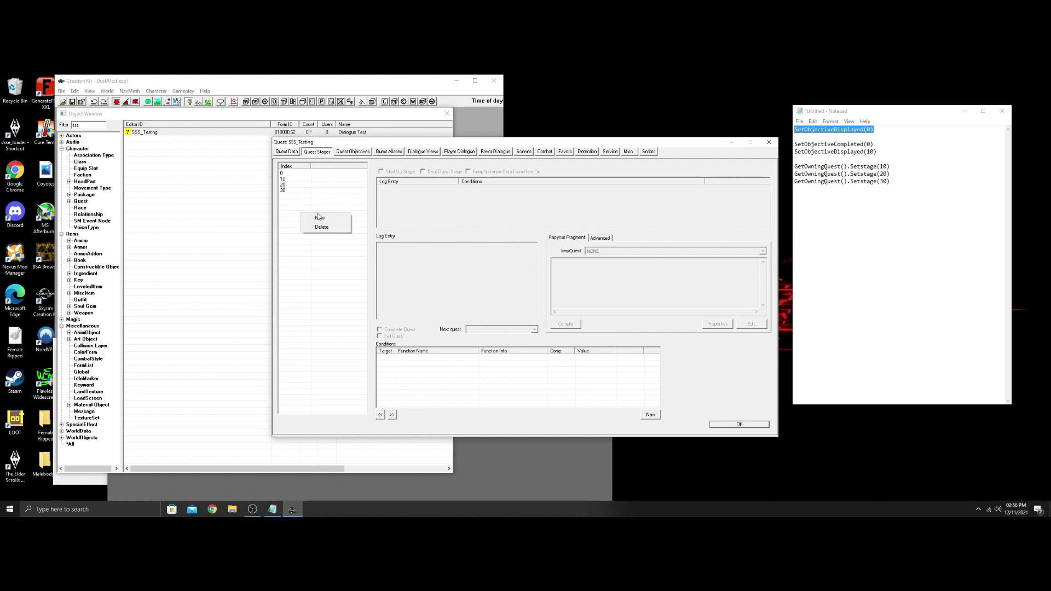
pyautogui.click(315, 218)
pyautogui.write('40')
pyautogui.press('Return')
# Step: Mark stage 0 as the Start Up Stage and add an empty log entry to it
pyautogui.rightClick(464, 189)
pyautogui.click(382, 172)
pyautogui.rightClick(441, 194)
pyautogui.click(452, 197)
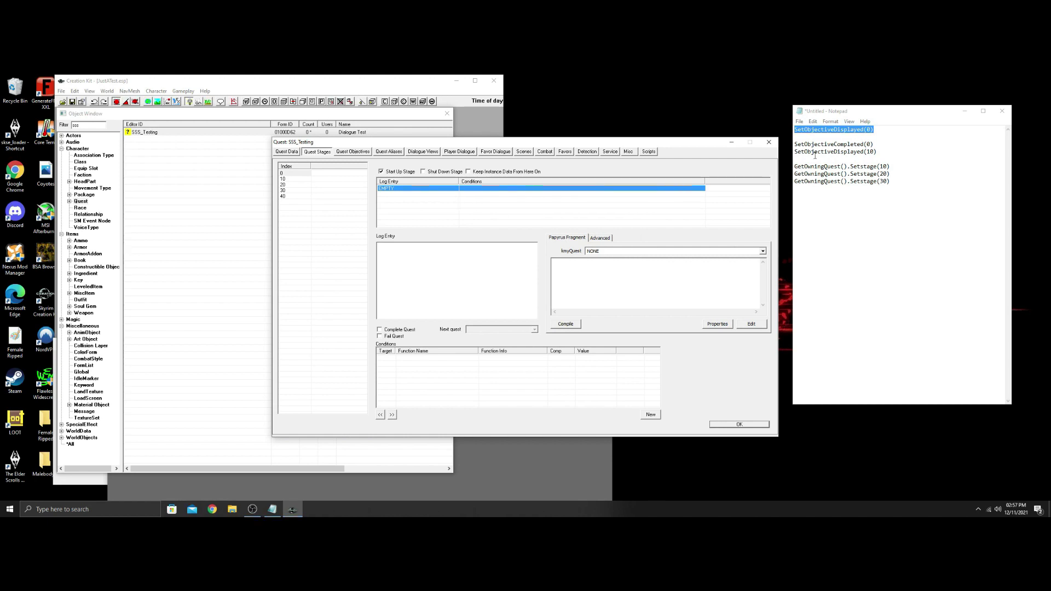
# Step: Copy SetObjectiveDisplayed(0) from the Notepad notes into stage 0's Papyrus fragment and compile it
pyautogui.rightClick(824, 131)
pyautogui.click(843, 158)
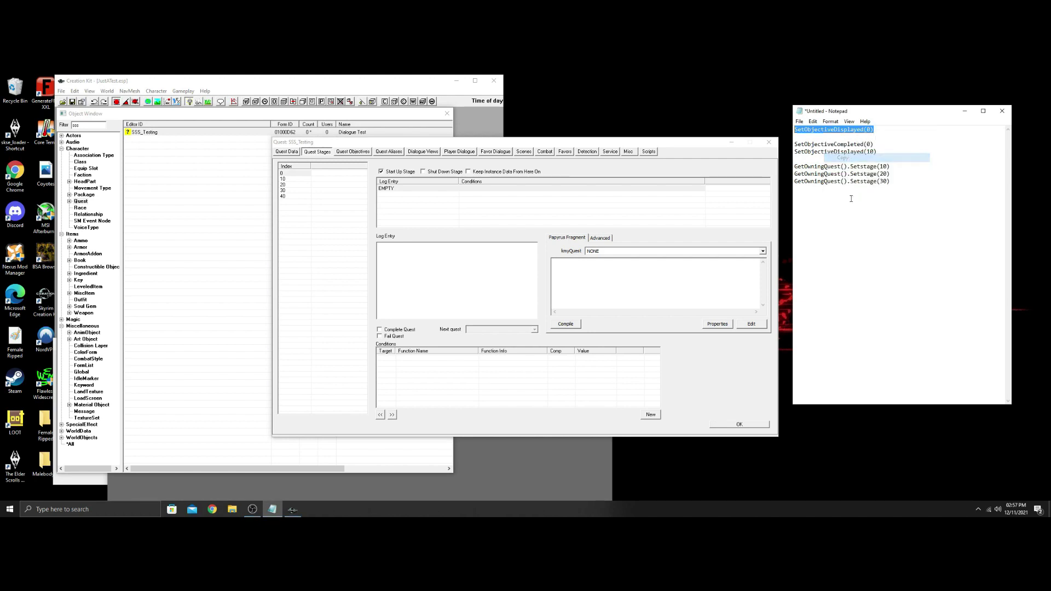
pyautogui.click(597, 269)
pyautogui.hotkey('ctrl', 'v')
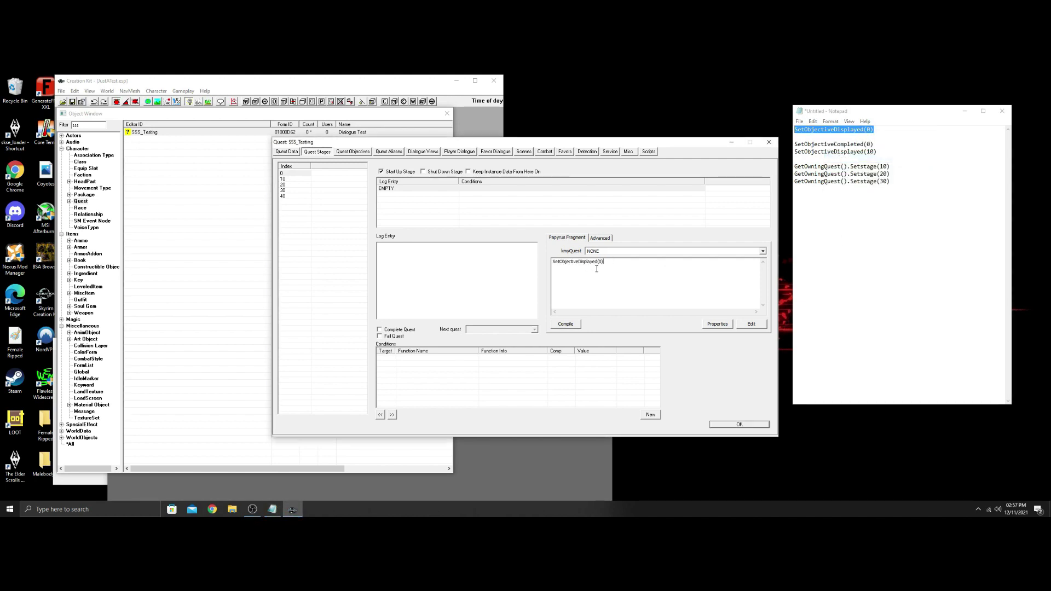
pyautogui.click(565, 324)
pyautogui.click(398, 190)
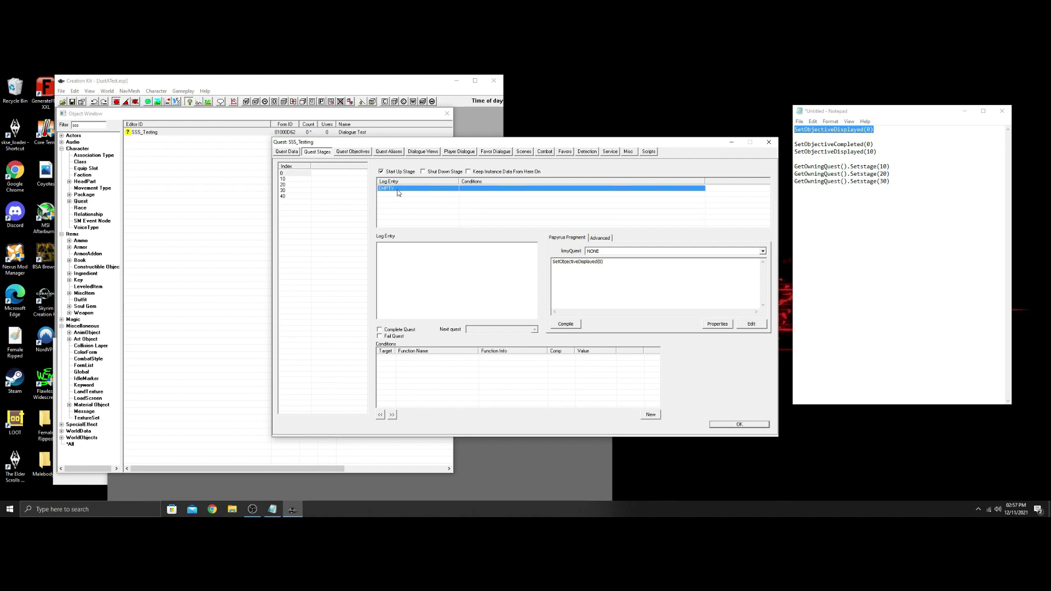
# Step: Create a quest objective with index 0 and the display text "Saadia has a question."
pyautogui.click(347, 152)
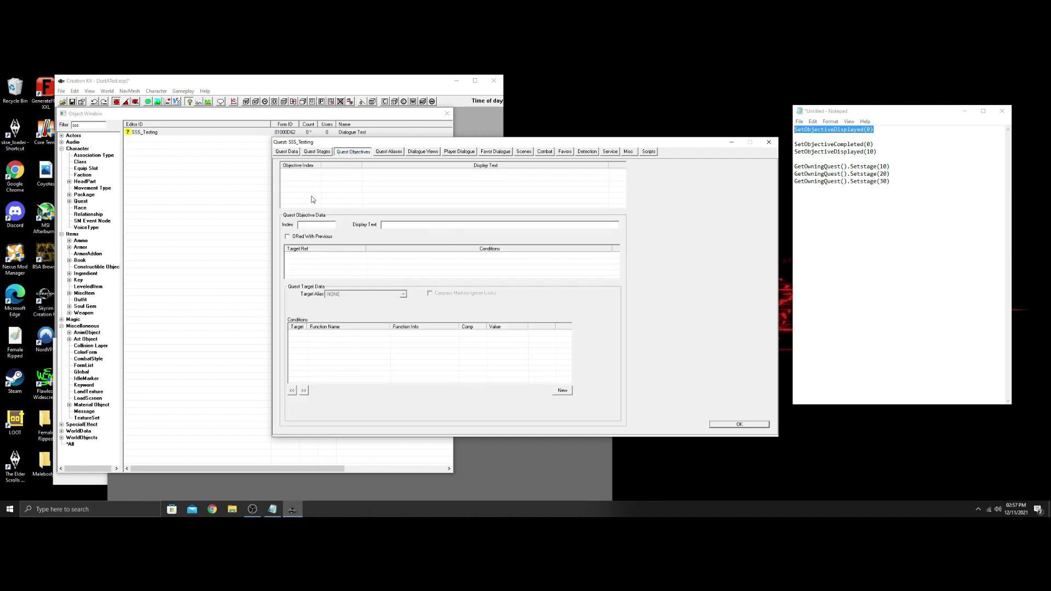
pyautogui.rightClick(337, 184)
pyautogui.click(351, 189)
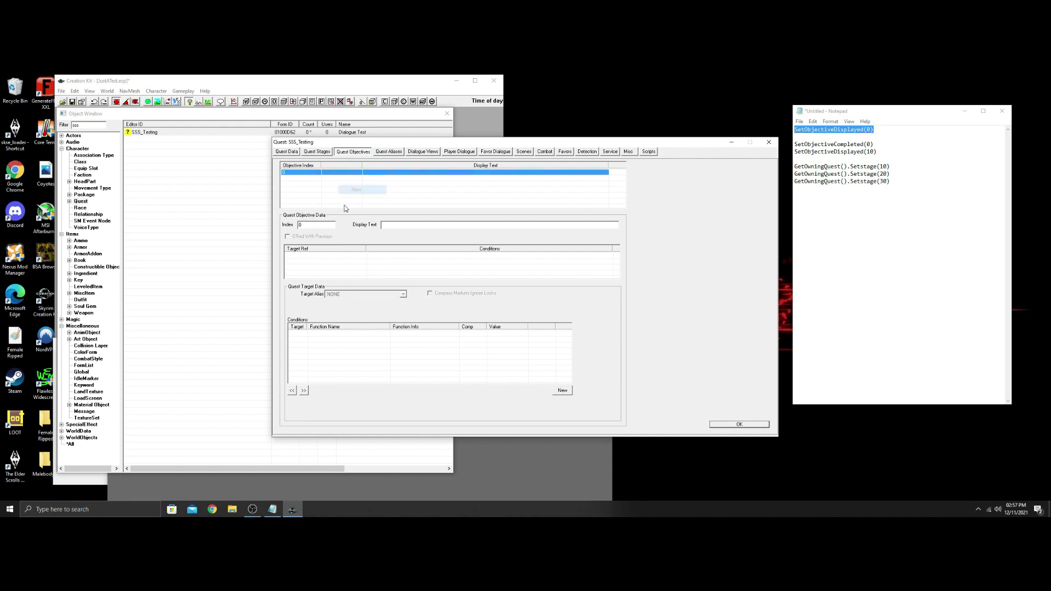
pyautogui.click(401, 226)
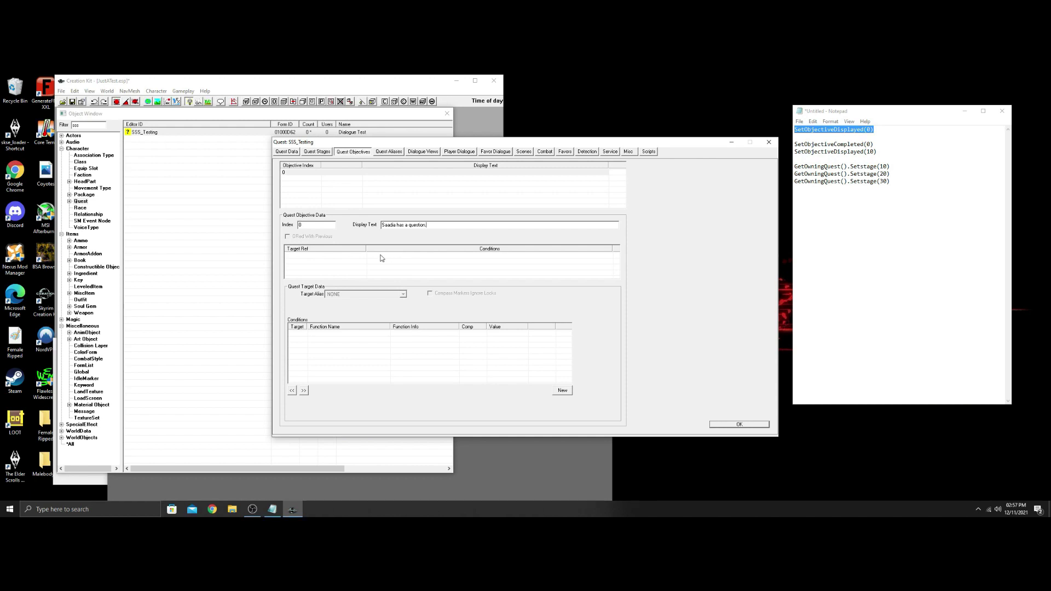
pyautogui.click(416, 194)
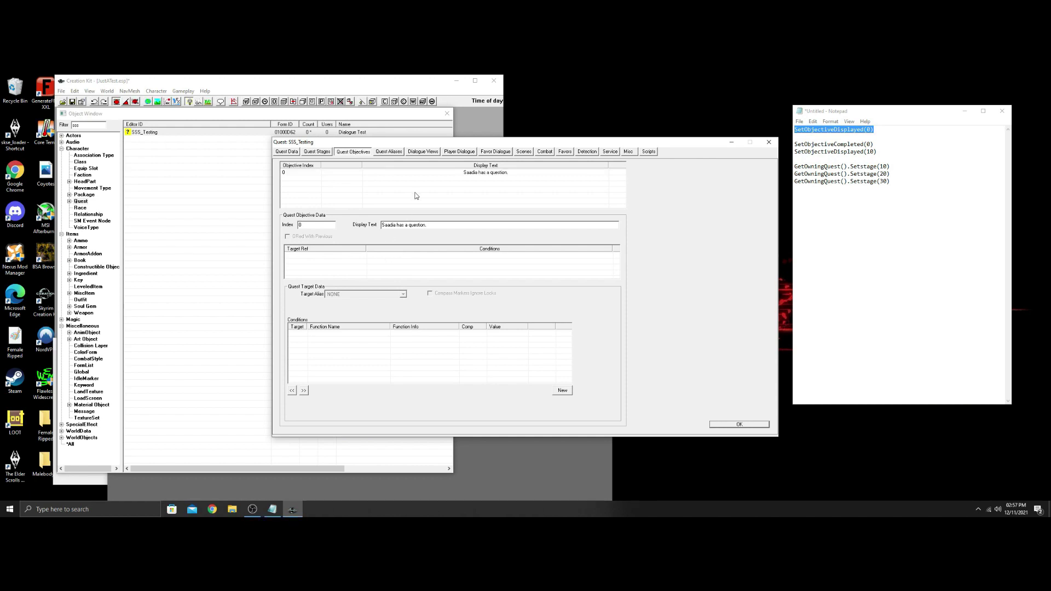
# Step: Create a player dialogue branch for Saadia's question with SSS_SaadiaQuestion01 as its starting topic
pyautogui.click(461, 151)
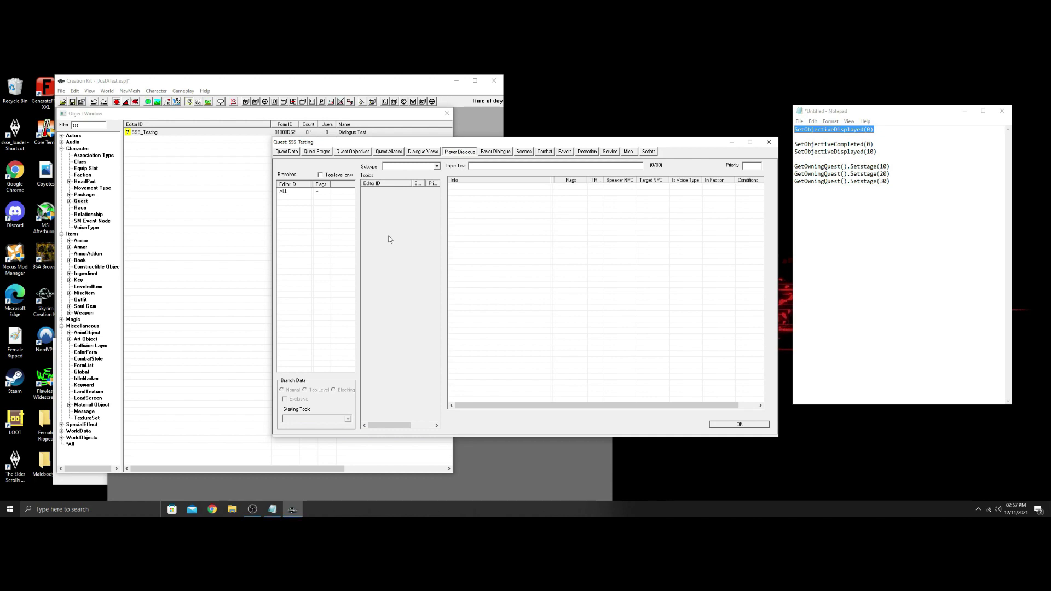
pyautogui.rightClick(305, 216)
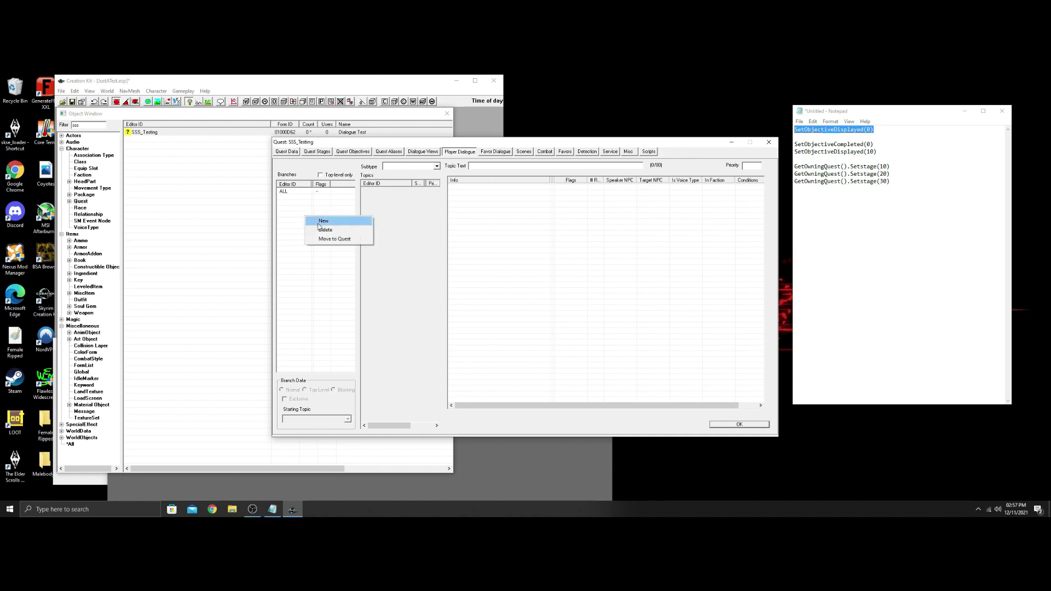
pyautogui.click(322, 221)
pyautogui.moveTo(305, 167); pyautogui.dragTo(292, 168)
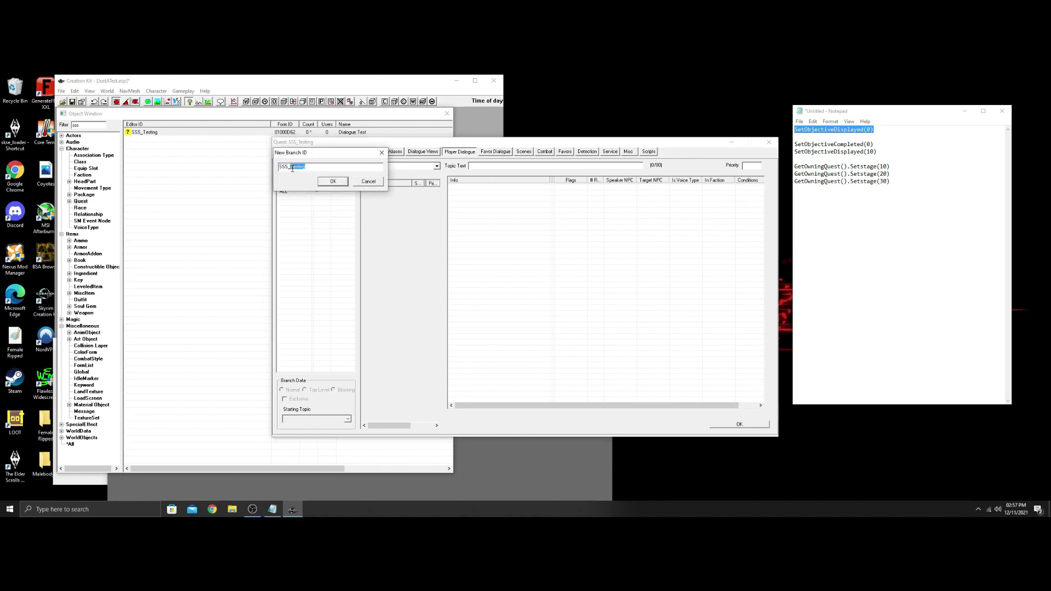
pyautogui.write('SaadiaQu')
pyautogui.click(332, 181)
pyautogui.moveTo(333, 167); pyautogui.dragTo(322, 167)
pyautogui.write('01')
pyautogui.click(333, 182)
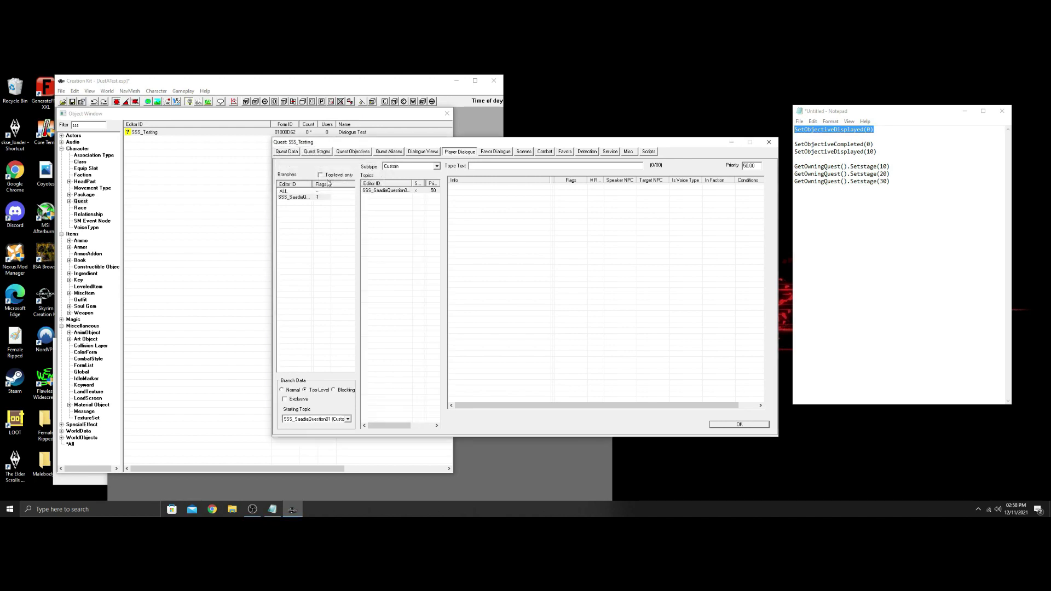
# Step: Copy the starting topic's ID and use it to add a new topic named SSS_SaadiaQuestionR to the branch
pyautogui.click(394, 192)
pyautogui.click(394, 192)
pyautogui.rightClick(394, 191)
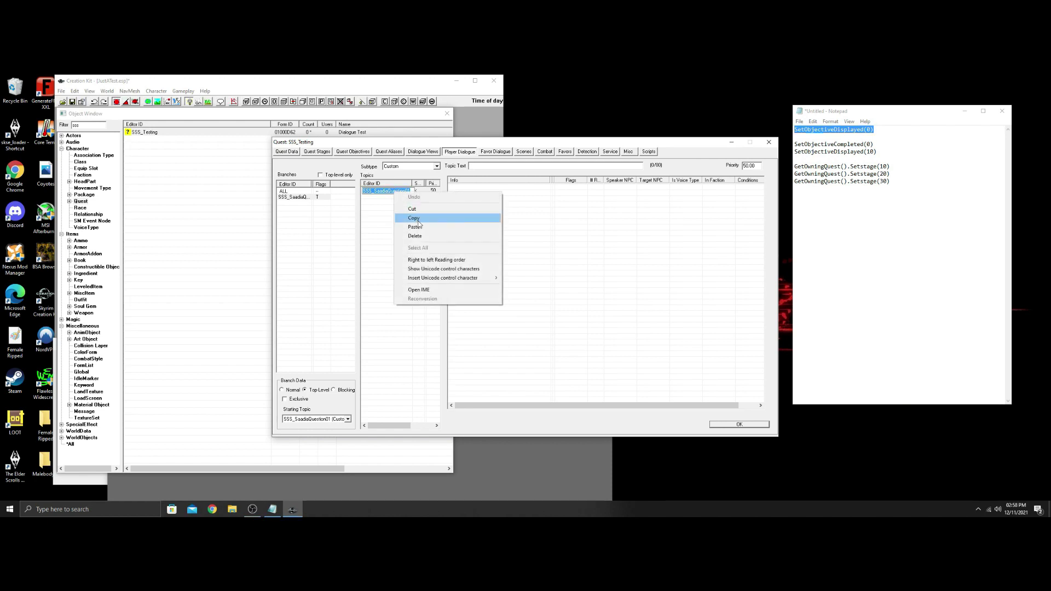
pyautogui.click(393, 216)
pyautogui.rightClick(392, 216)
pyautogui.click(405, 218)
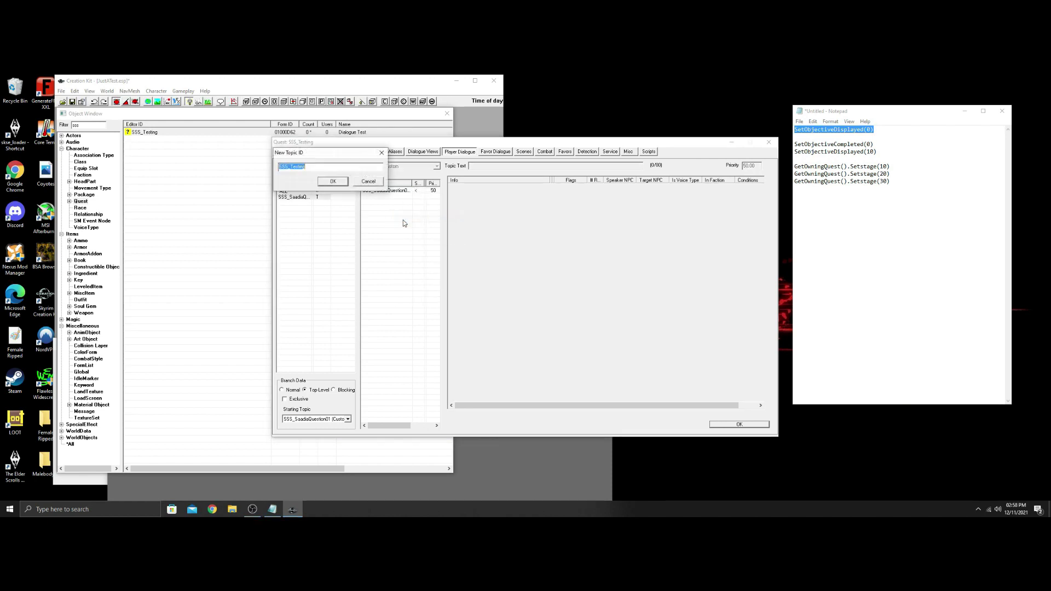
pyautogui.hotkey('ctrl', 'v')
pyautogui.write('R')
pyautogui.click(340, 181)
# Step: Add two more topics to the branch, named SSS_SaadiaQuestionG and SSS_SaadiaQuestionP
pyautogui.click(407, 225)
pyautogui.hotkey('ctrl', 'v')
pyautogui.write('G')
pyautogui.click(332, 181)
pyautogui.rightClick(390, 224)
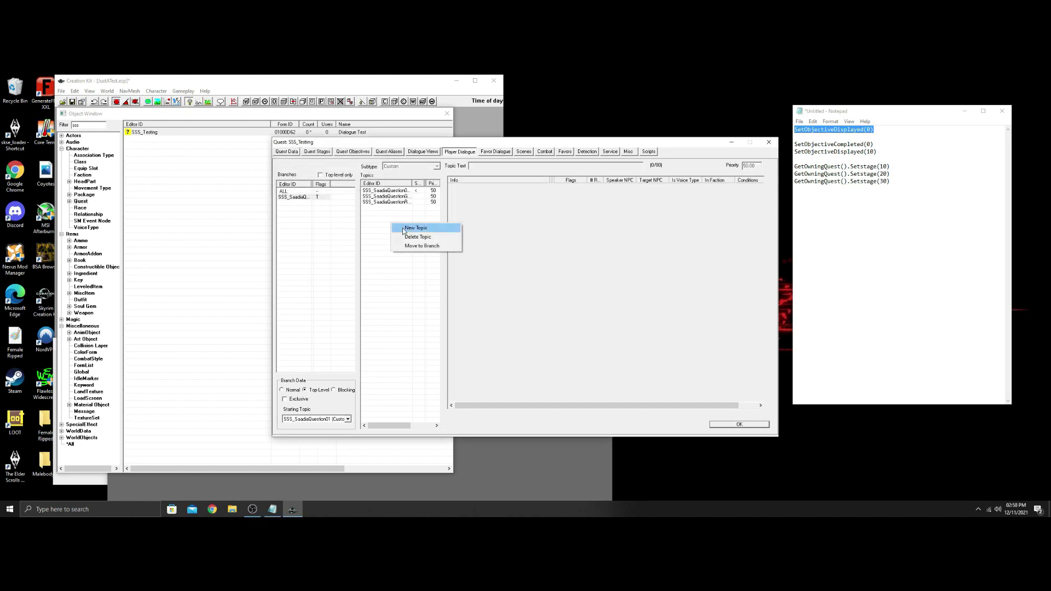
pyautogui.click(406, 228)
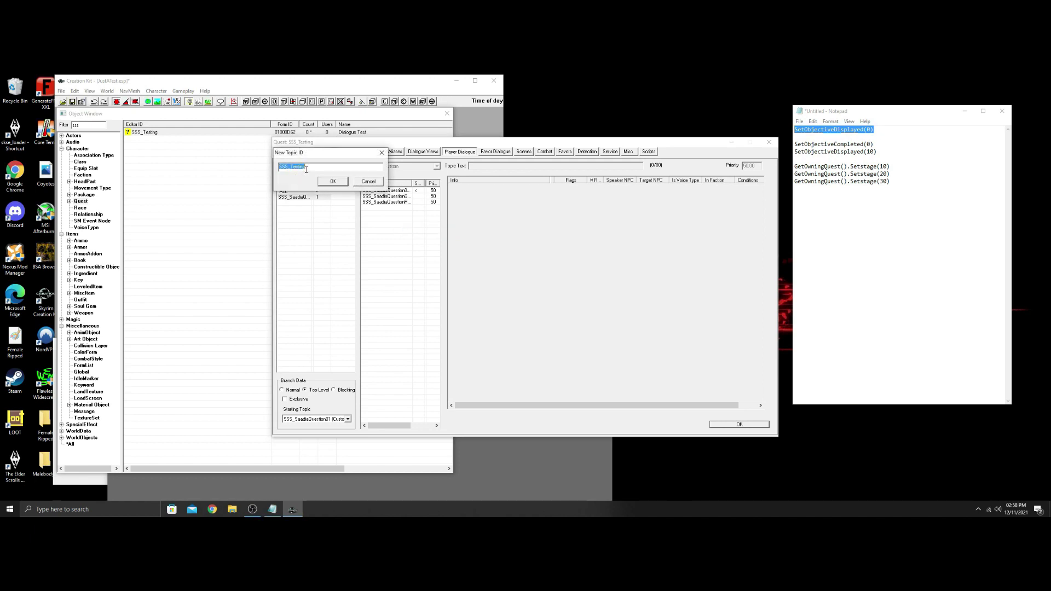
pyautogui.hotkey('ctrl', 'v')
pyautogui.write('P')
pyautogui.click(332, 182)
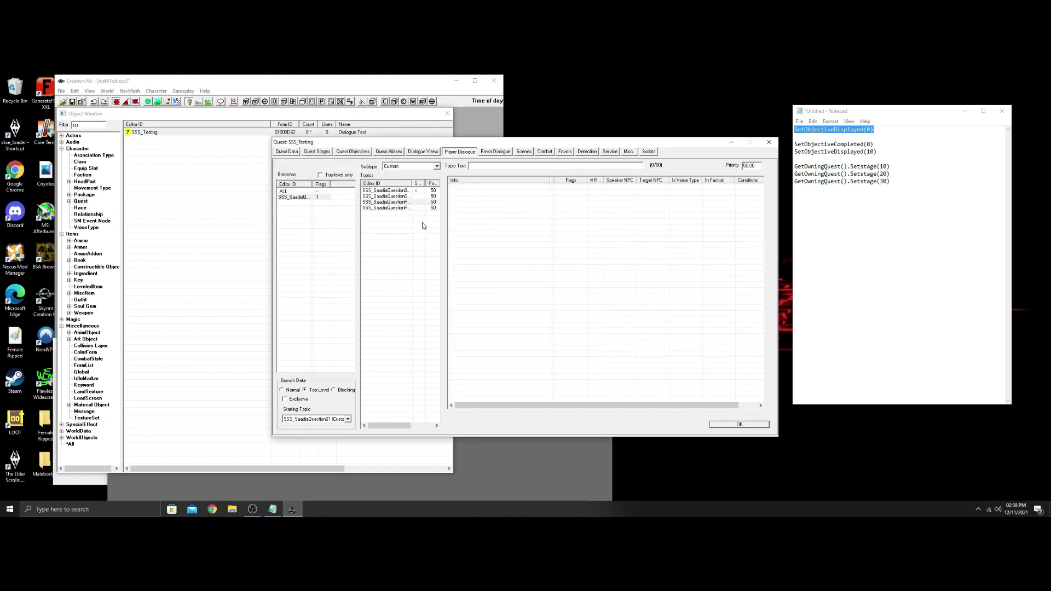
# Step: Widen the topic ID column and set the topic text of SSS_SaadiaQuestion01 to "You have a question for me?"
pyautogui.moveTo(412, 184); pyautogui.dragTo(431, 185)
pyautogui.click(395, 190)
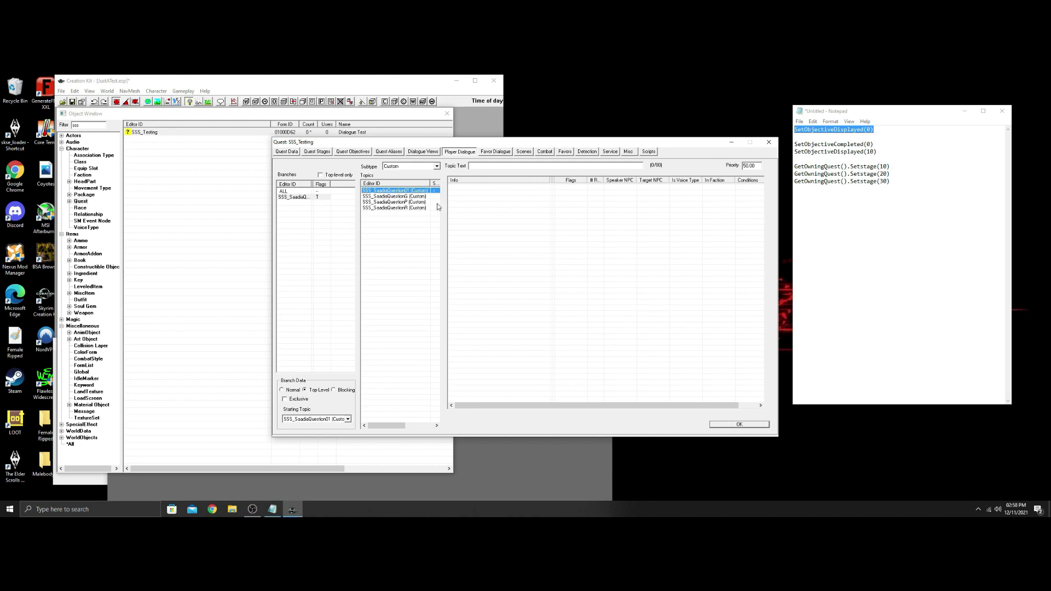
pyautogui.click(488, 165)
pyautogui.write('You have a question for me')
pyautogui.press('BackSpace')
pyautogui.press('BackSpace')
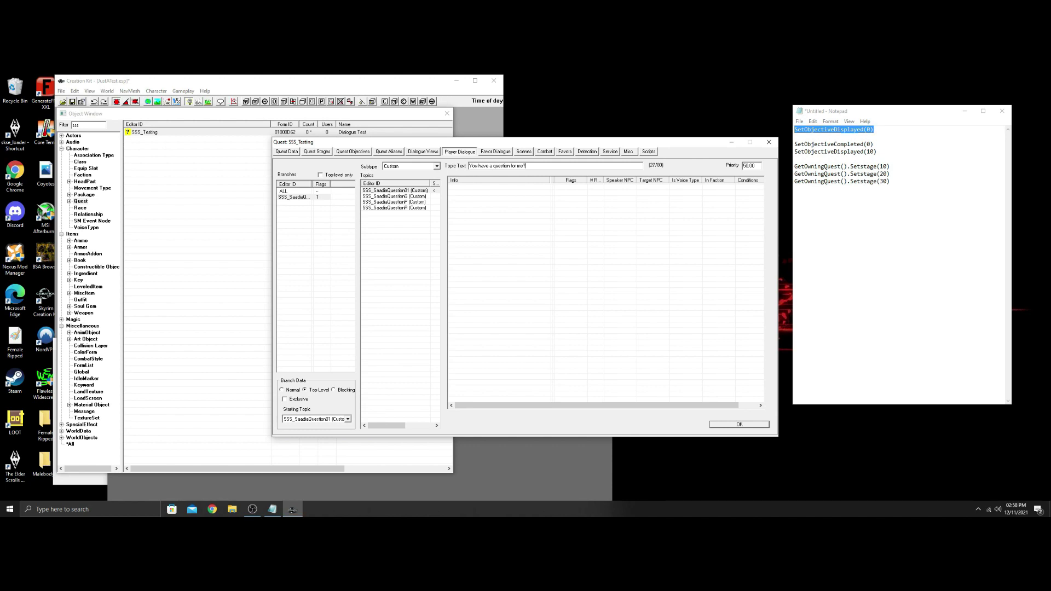
# Step: Add a topic info to SSS_SaadiaQuestion01 with the response "Yes, what is your favorite color?"
pyautogui.rightClick(499, 190)
pyautogui.click(515, 193)
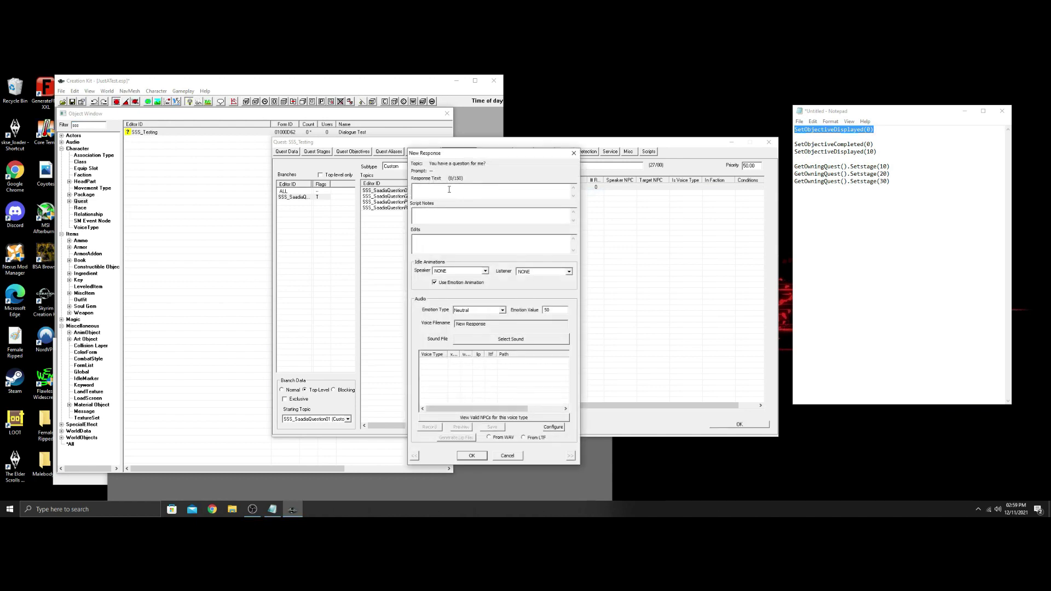
pyautogui.write('Yes, what I')
pyautogui.click(474, 456)
# Step: Add a GetIsID condition to the topic info that requires the actor Saadia
pyautogui.rightClick(481, 254)
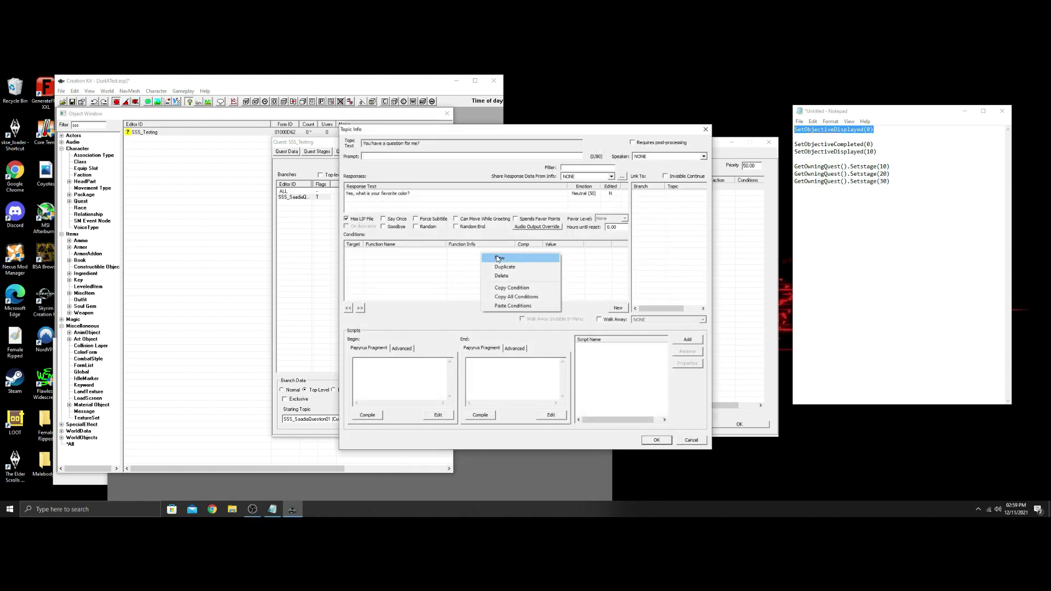
pyautogui.click(499, 258)
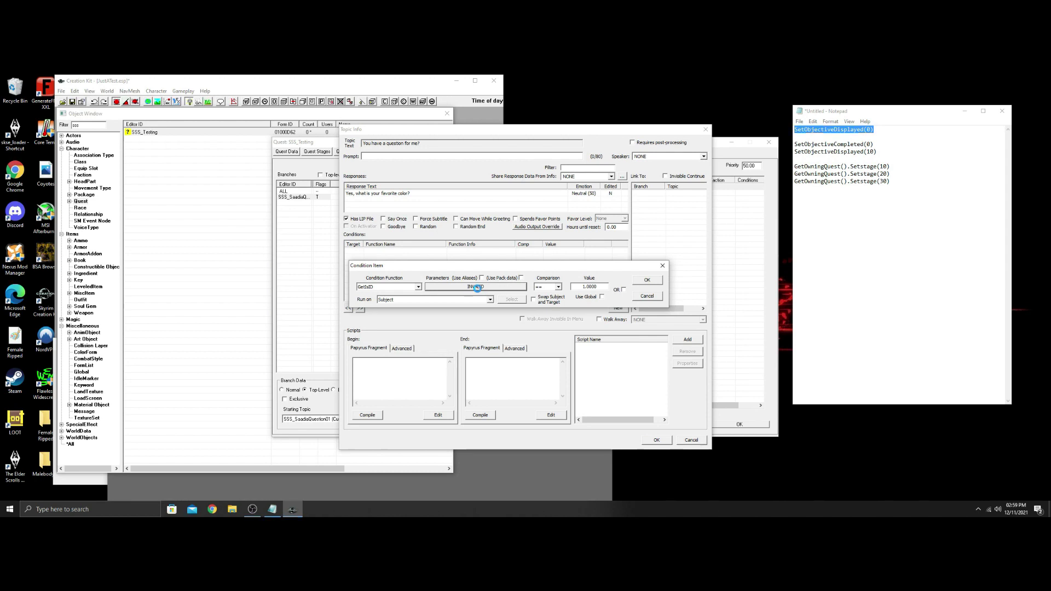
pyautogui.click(477, 287)
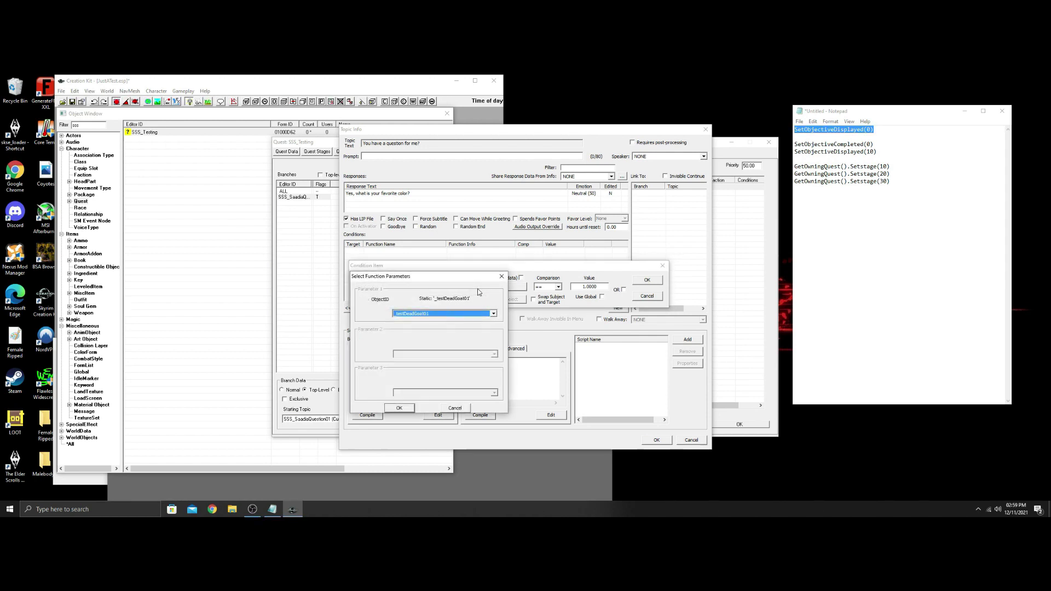
pyautogui.write('Saadia')
pyautogui.click(399, 408)
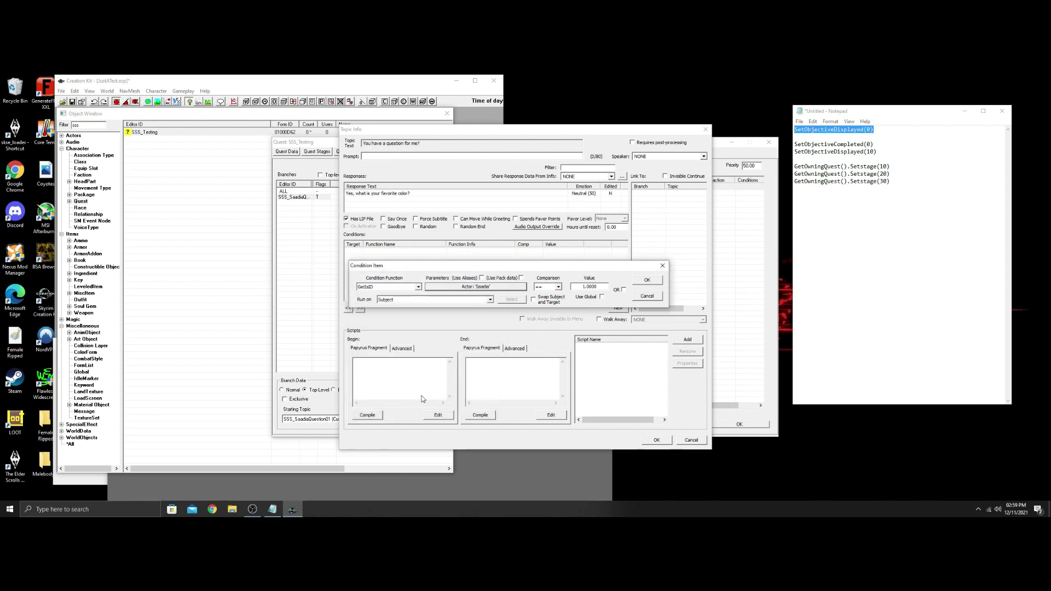
pyautogui.click(649, 280)
# Step: Add a GetStage condition for the SSS_Testing quest with the comparison == and the value 0
pyautogui.rightClick(474, 280)
pyautogui.click(498, 284)
pyautogui.write('GetStage')
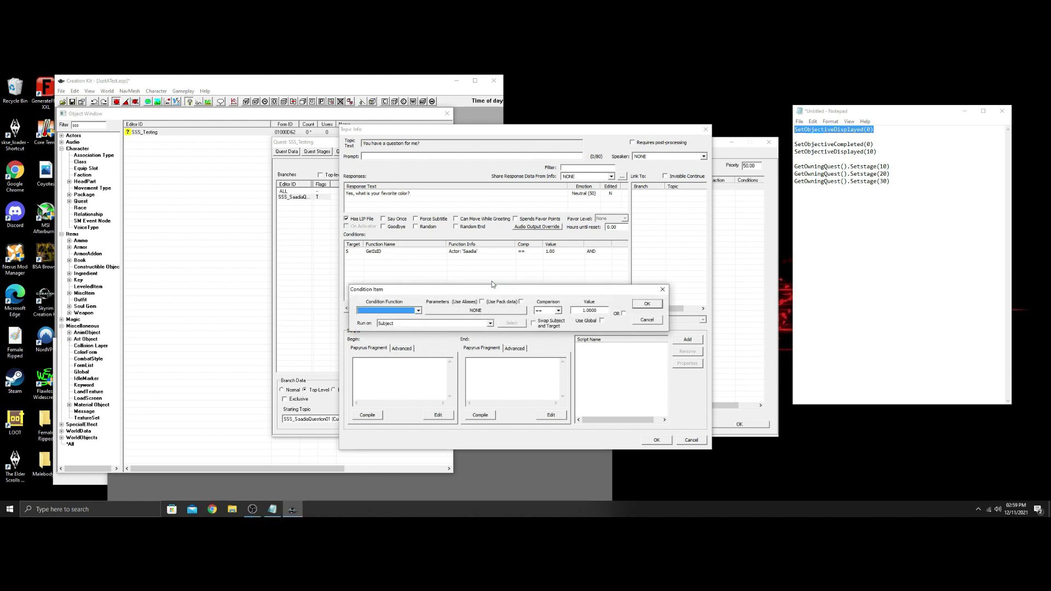
pyautogui.click(480, 311)
pyautogui.write('SSS_Testing')
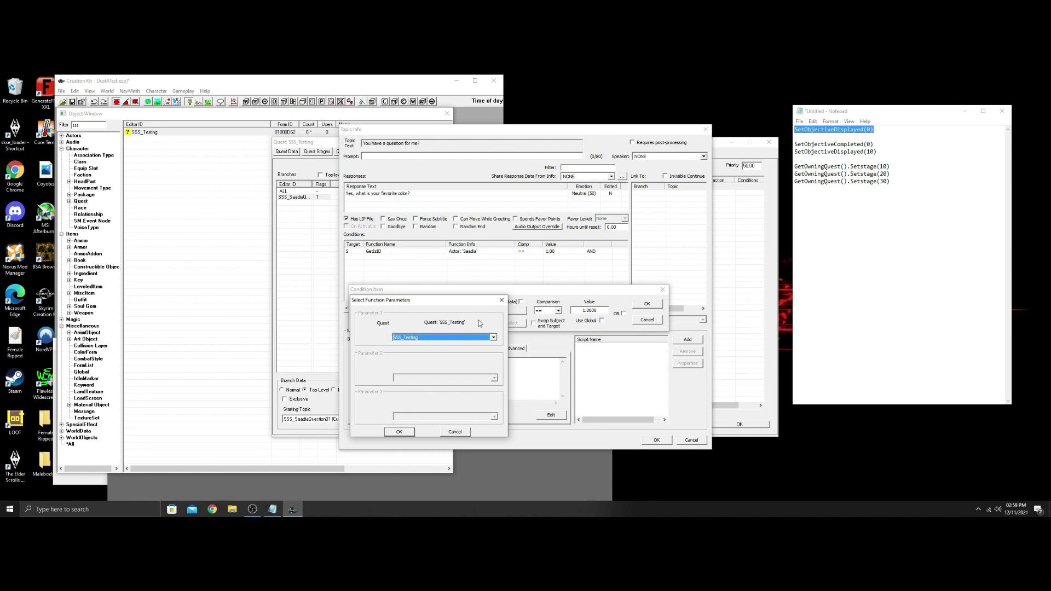
pyautogui.click(399, 432)
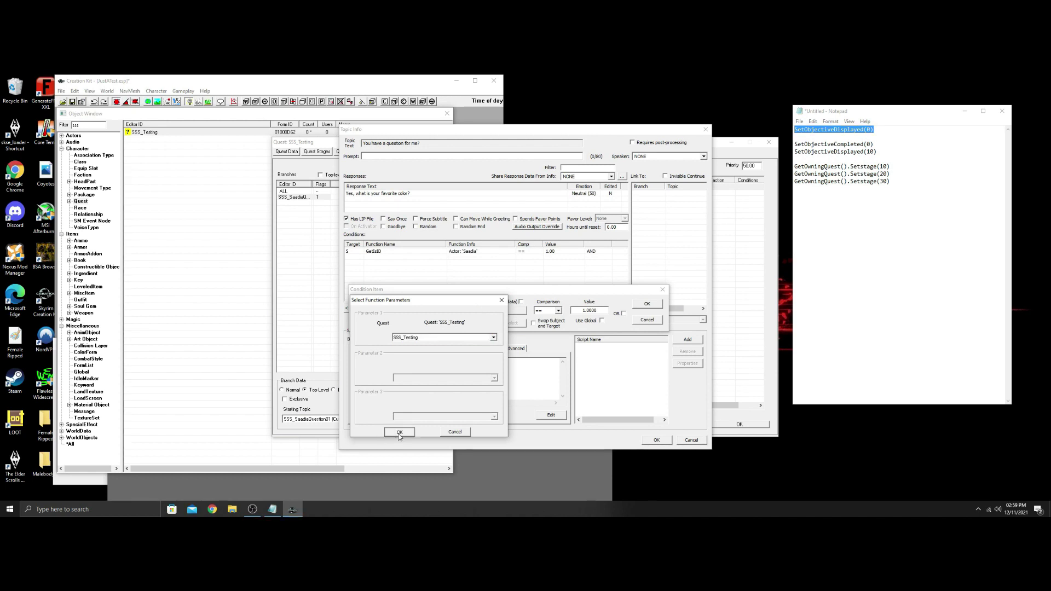
pyautogui.click(585, 310)
pyautogui.press('BackSpace')
pyautogui.write('0')
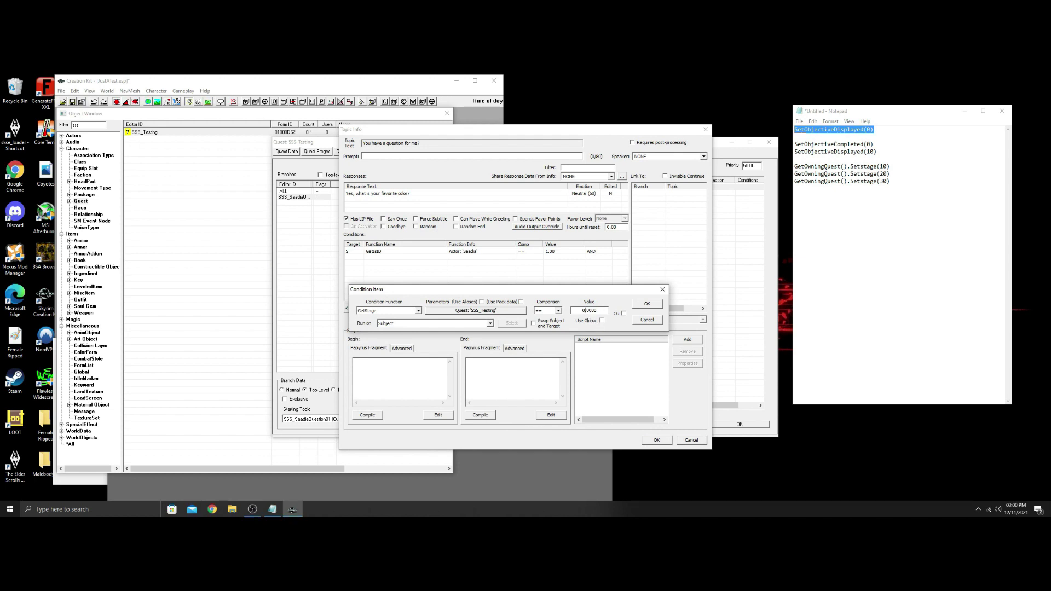
pyautogui.click(651, 304)
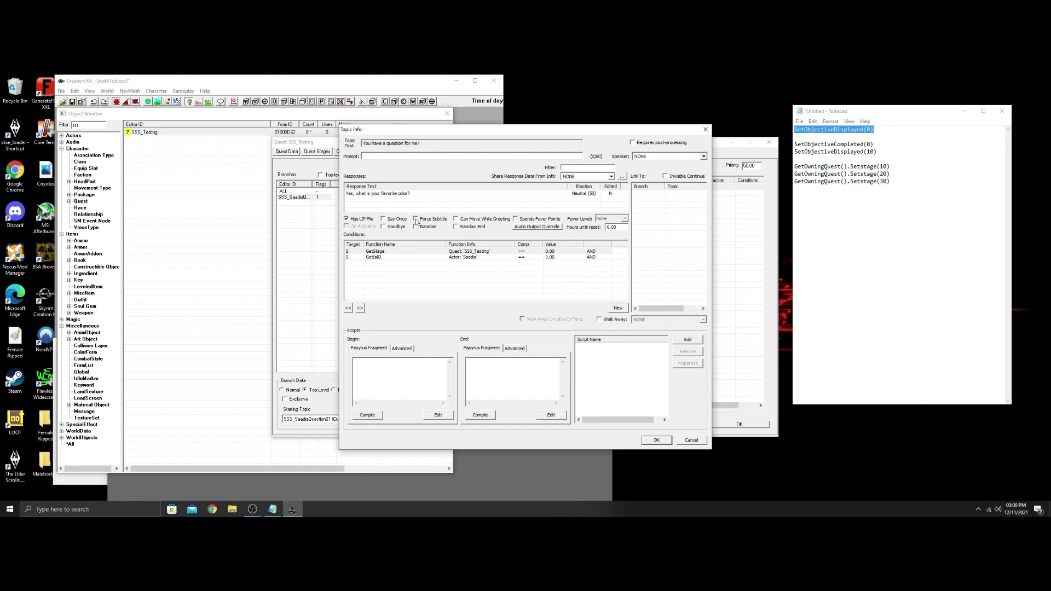
# Step: Link the "Yes, what is your favorite color?" topic info to the topic SSS_SaadiaQuestionG
pyautogui.click(383, 195)
pyautogui.moveTo(477, 132); pyautogui.dragTo(618, 129)
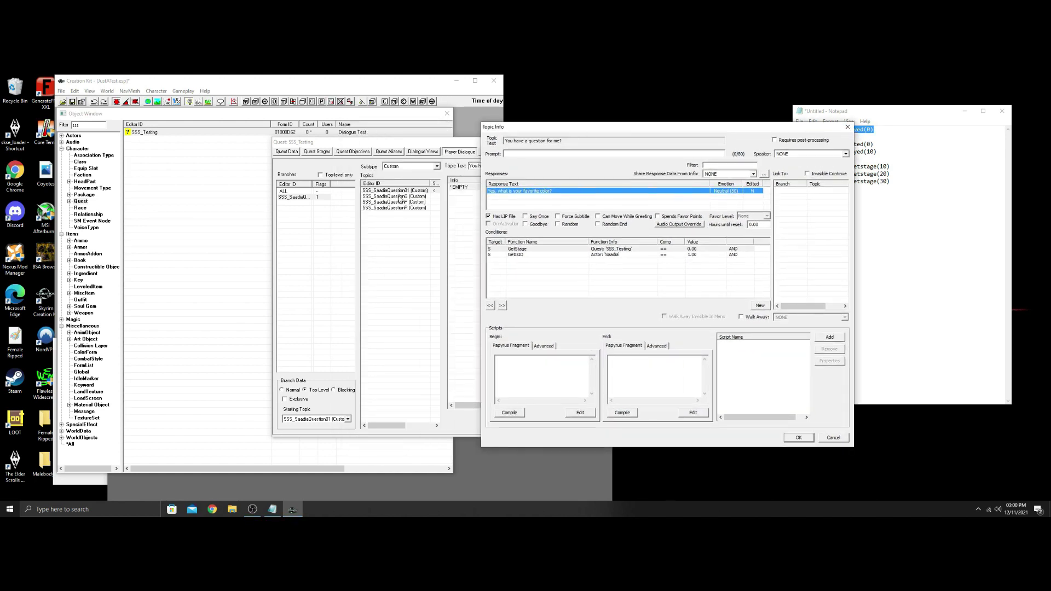
pyautogui.rightClick(799, 206)
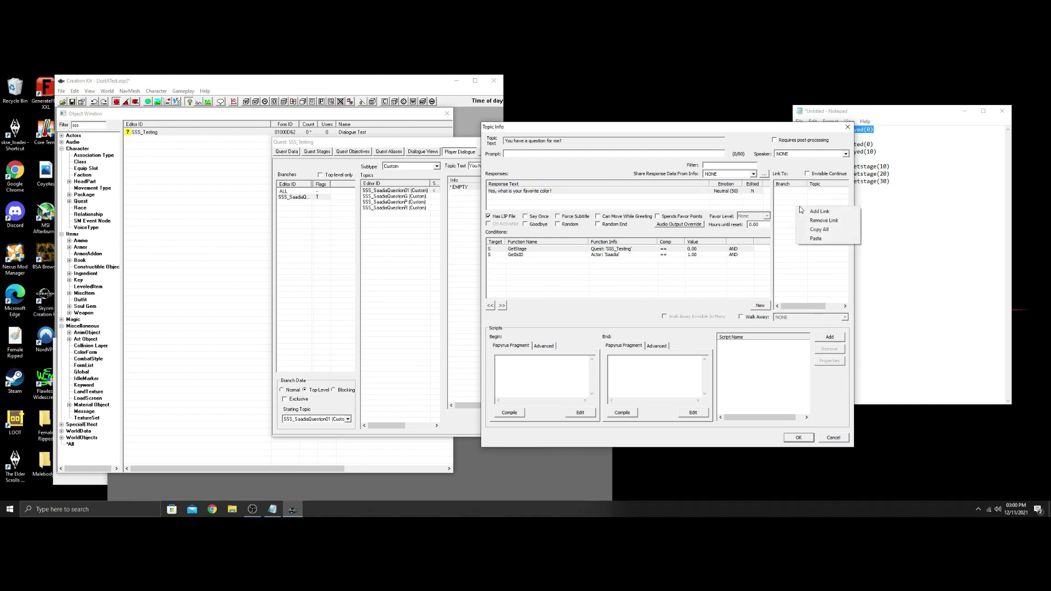
pyautogui.click(810, 214)
pyautogui.click(564, 231)
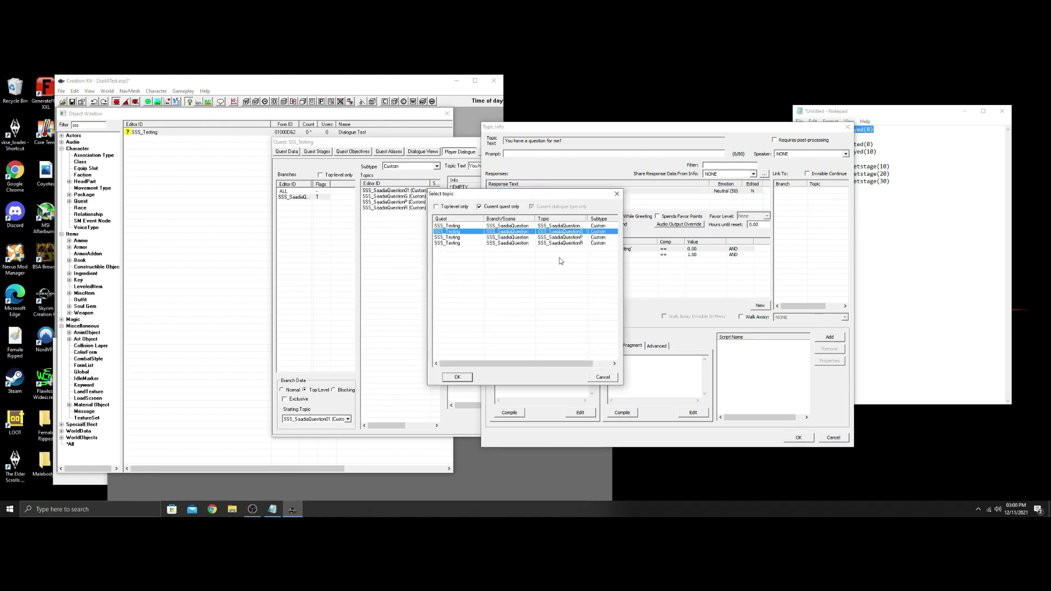
pyautogui.click(457, 377)
# Step: Add links to the topics SSS_SaadiaQuestionP and SSS_SaadiaQuestionR, and enable Force Subtitle for the topic info
pyautogui.rightClick(819, 224)
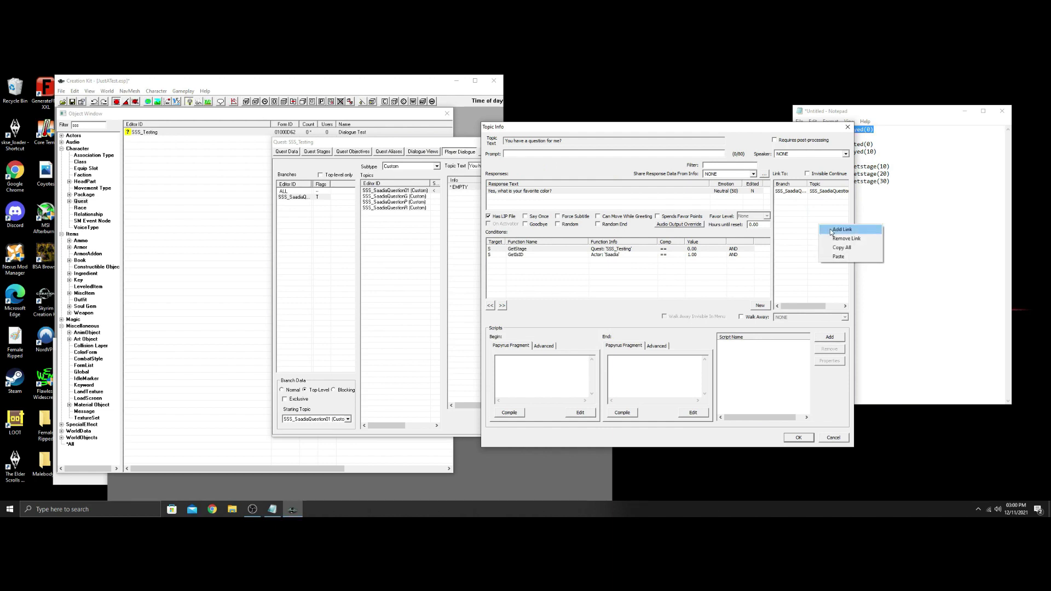
pyautogui.click(829, 230)
pyautogui.click(578, 232)
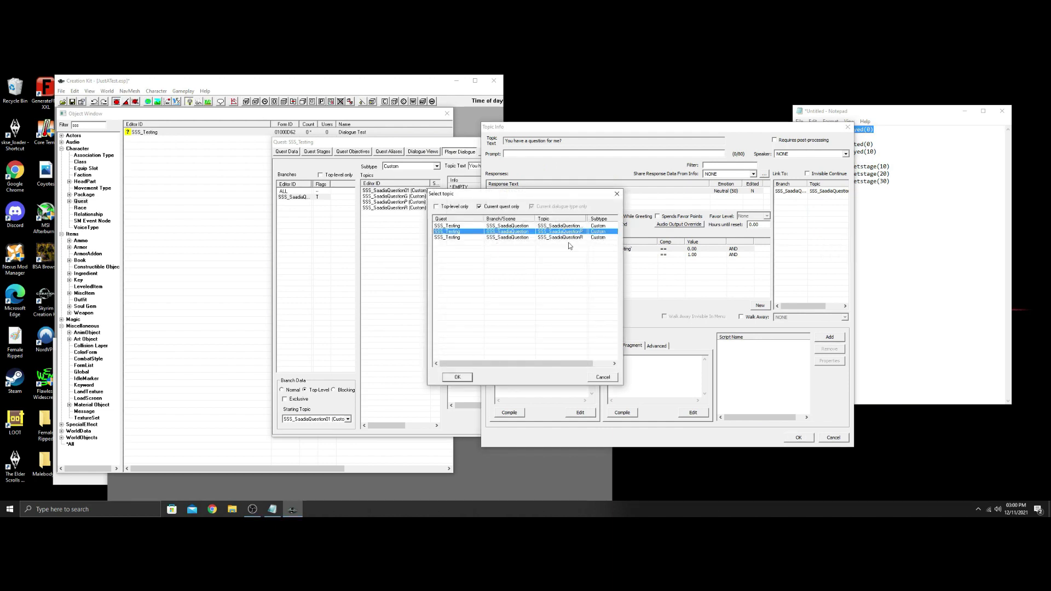
pyautogui.click(457, 376)
pyautogui.rightClick(819, 226)
pyautogui.click(821, 225)
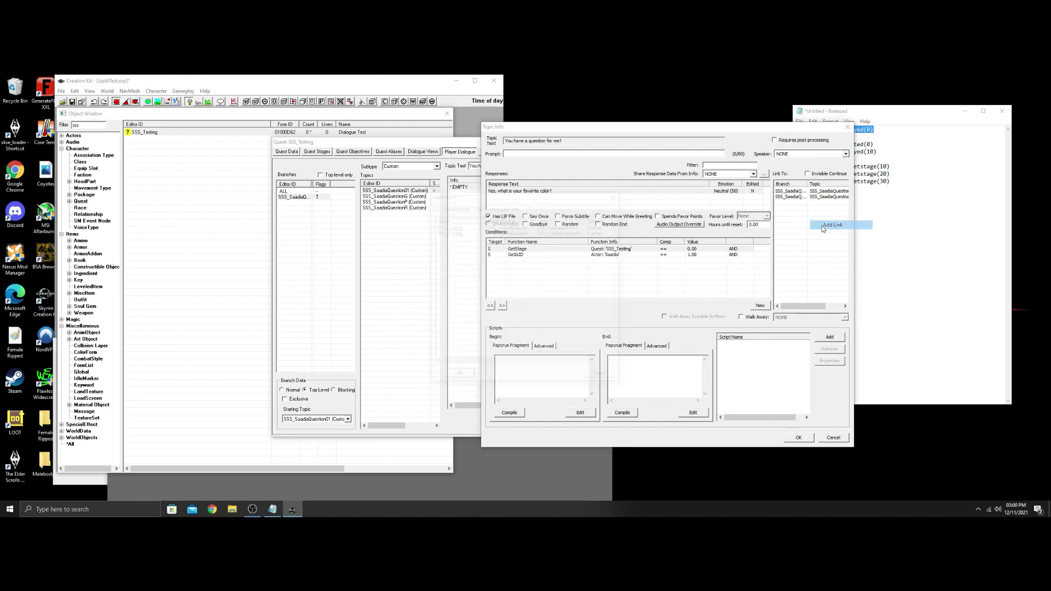
pyautogui.click(536, 232)
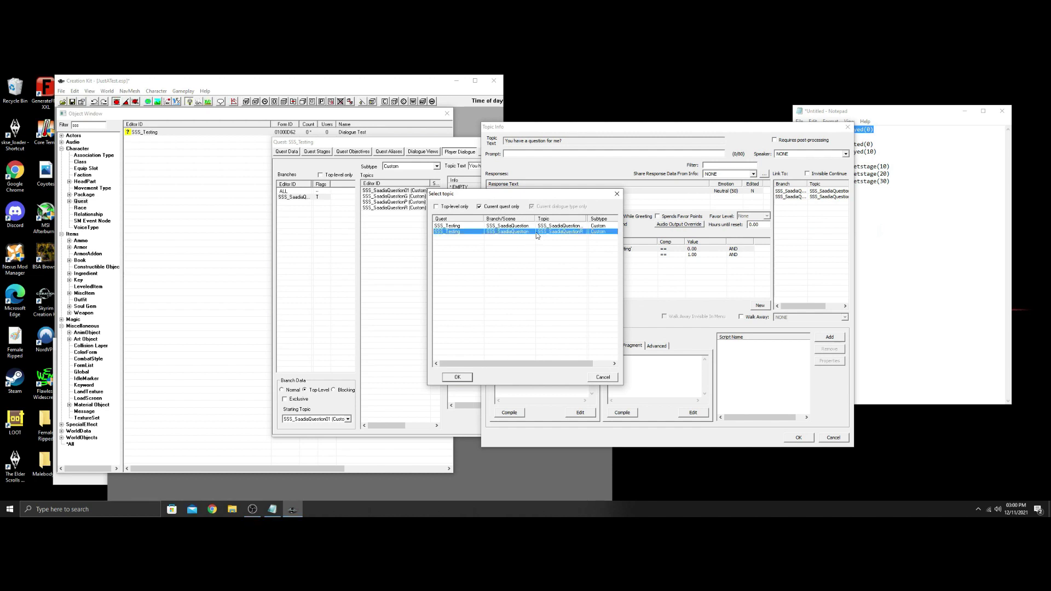
pyautogui.click(457, 377)
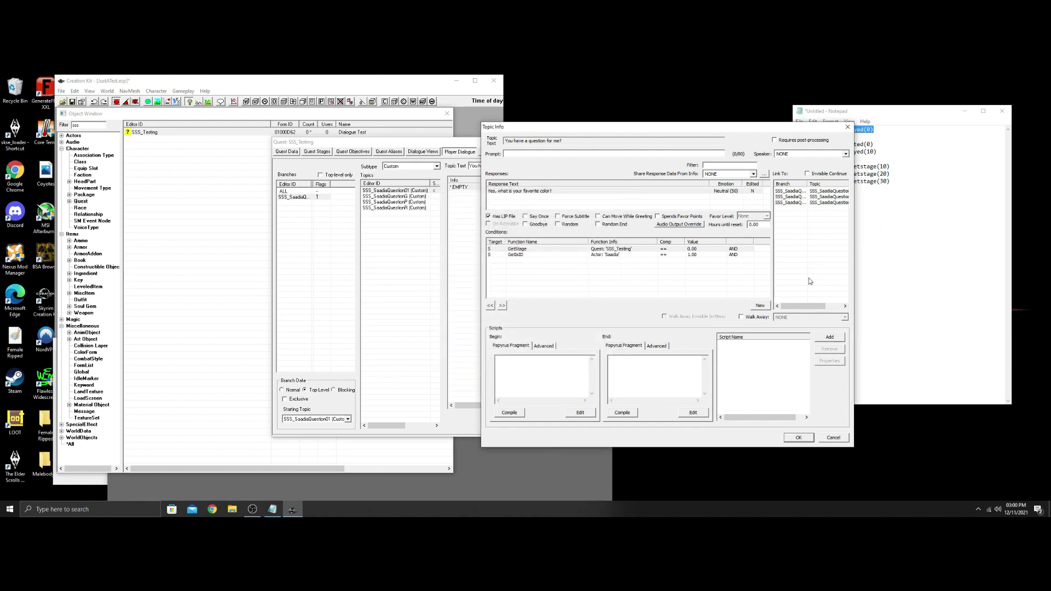
pyautogui.click(559, 217)
pyautogui.click(801, 438)
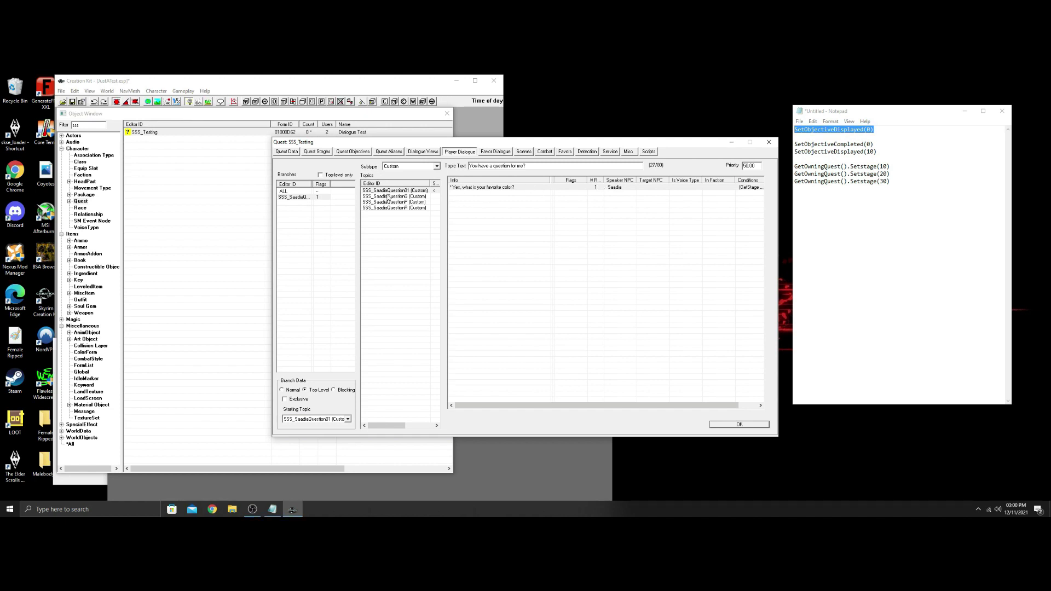
# Step: Set the priority of the SSS_SaadiaQuestion01 topic to 90
pyautogui.click(745, 166)
pyautogui.press('BackSpace')
pyautogui.write('9')
# Step: Set the topic text of SSS_SaadiaQuestionG to "Green" and add a topic info with the response "okay", copying that text for reuse
pyautogui.click(405, 196)
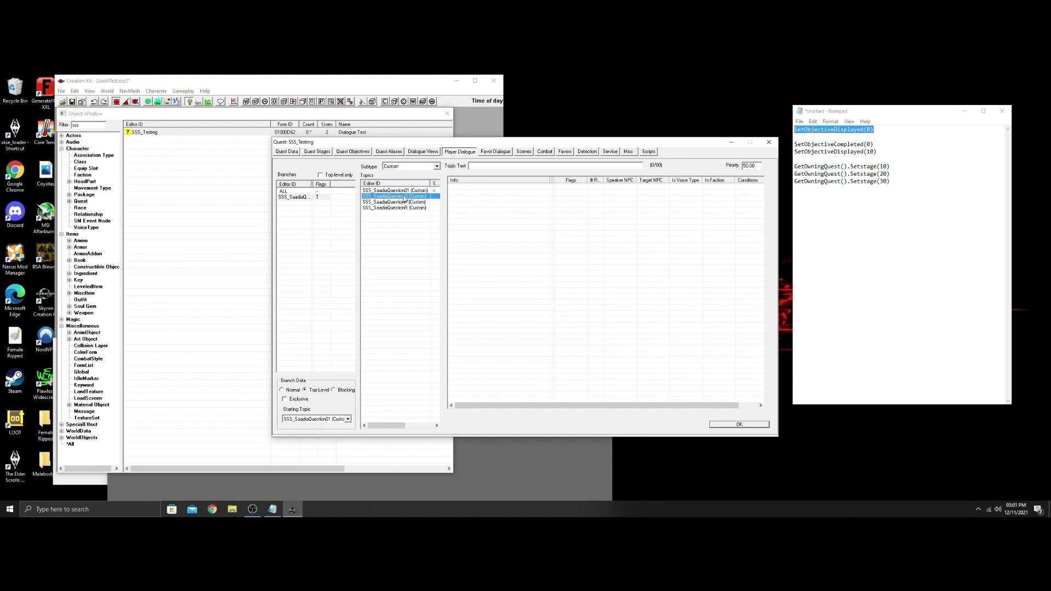
pyautogui.click(484, 166)
pyautogui.rightClick(502, 192)
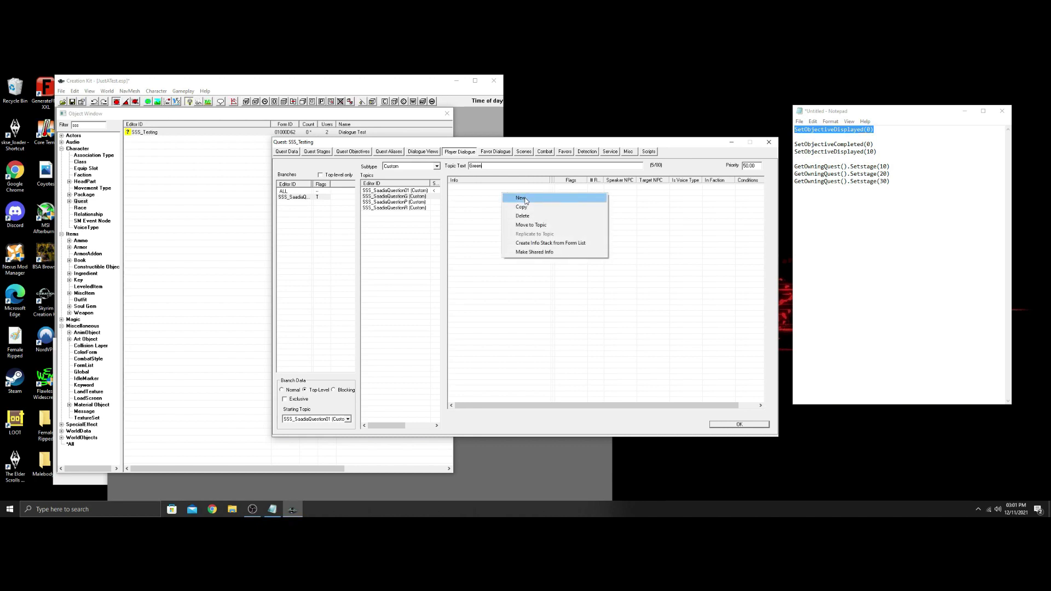
pyautogui.click(525, 200)
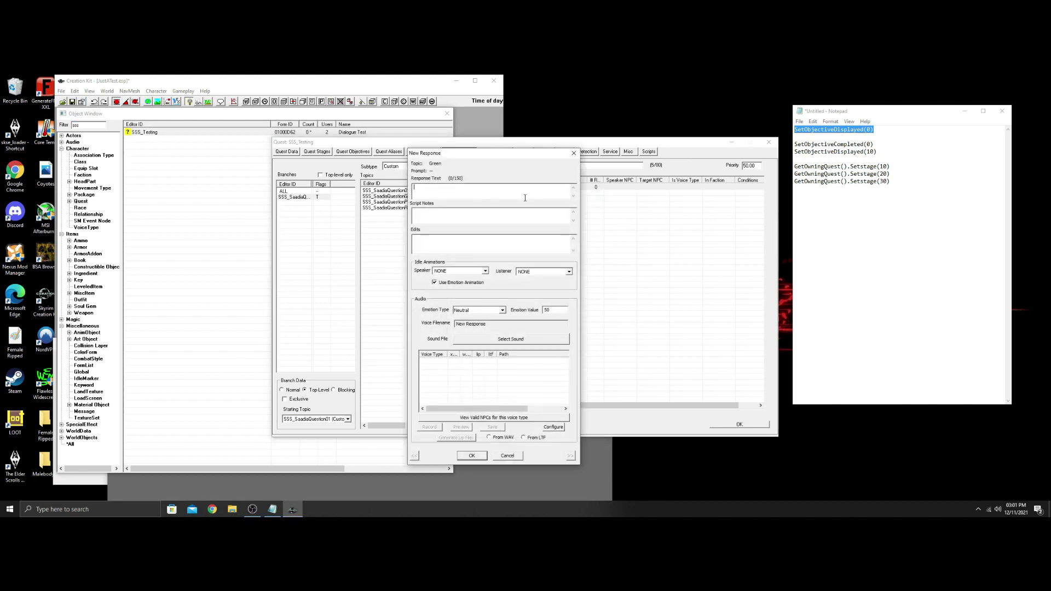
pyautogui.write('okay')
pyautogui.doubleClick(417, 188)
pyautogui.rightClick(428, 190)
pyautogui.click(434, 214)
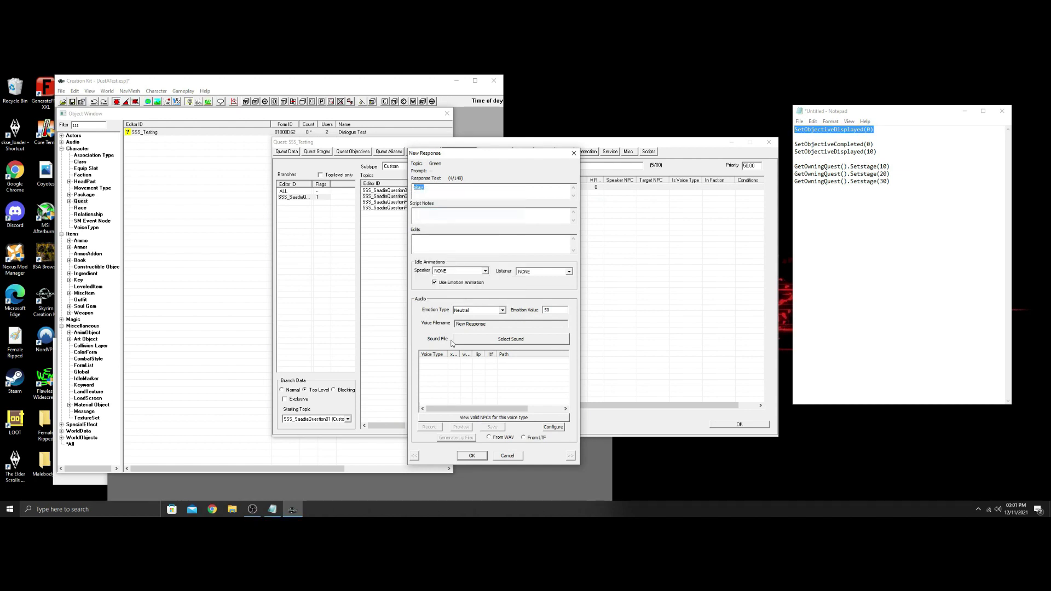
pyautogui.click(472, 457)
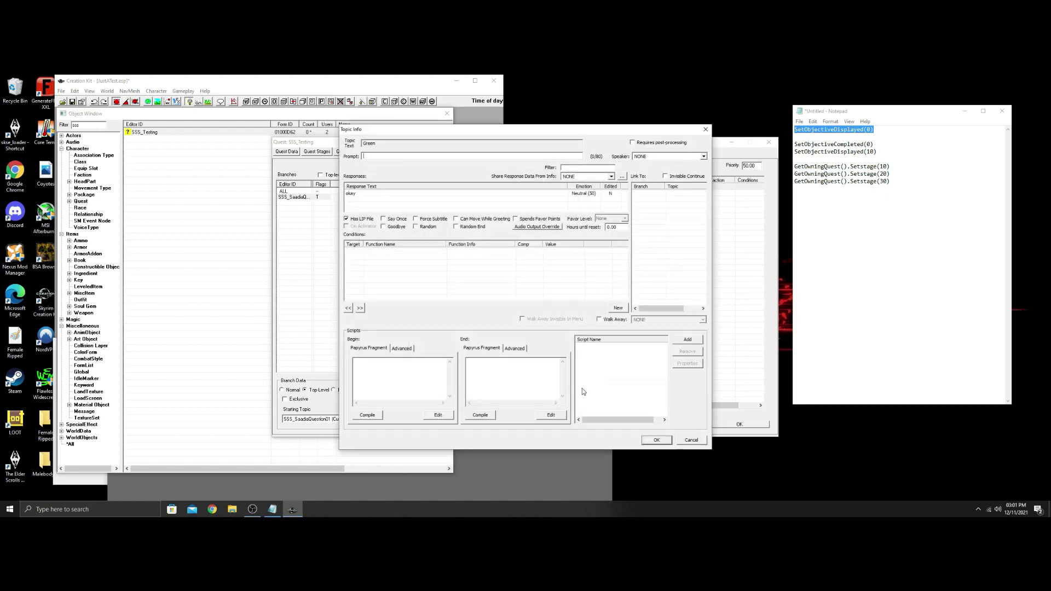
# Step: Mark the "Green" topic info as Goodbye and compile GetOwningQuest().Setstage(10), copied from the Notepad notes, as its End fragment
pyautogui.click(384, 226)
pyautogui.moveTo(795, 167); pyautogui.dragTo(821, 167)
pyautogui.moveTo(891, 167); pyautogui.dragTo(794, 167)
pyautogui.rightClick(837, 165)
pyautogui.click(862, 196)
pyautogui.click(483, 368)
pyautogui.rightClick(484, 368)
pyautogui.click(513, 407)
pyautogui.click(480, 415)
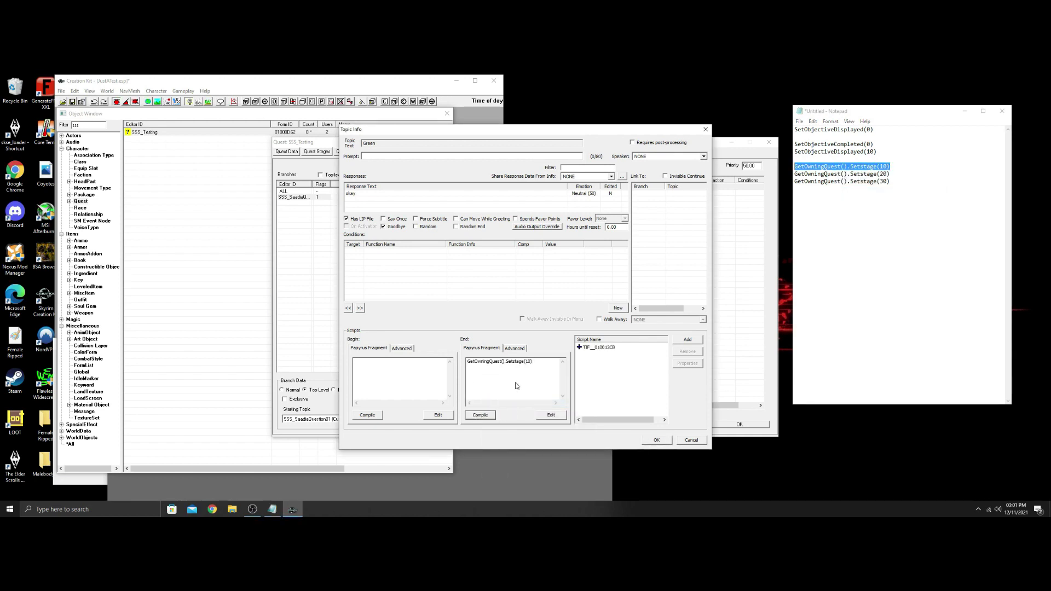
# Step: Rename the "Green" topic info's End fragment script to Test_Green and accept the topic info
pyautogui.click(515, 348)
pyautogui.click(480, 404)
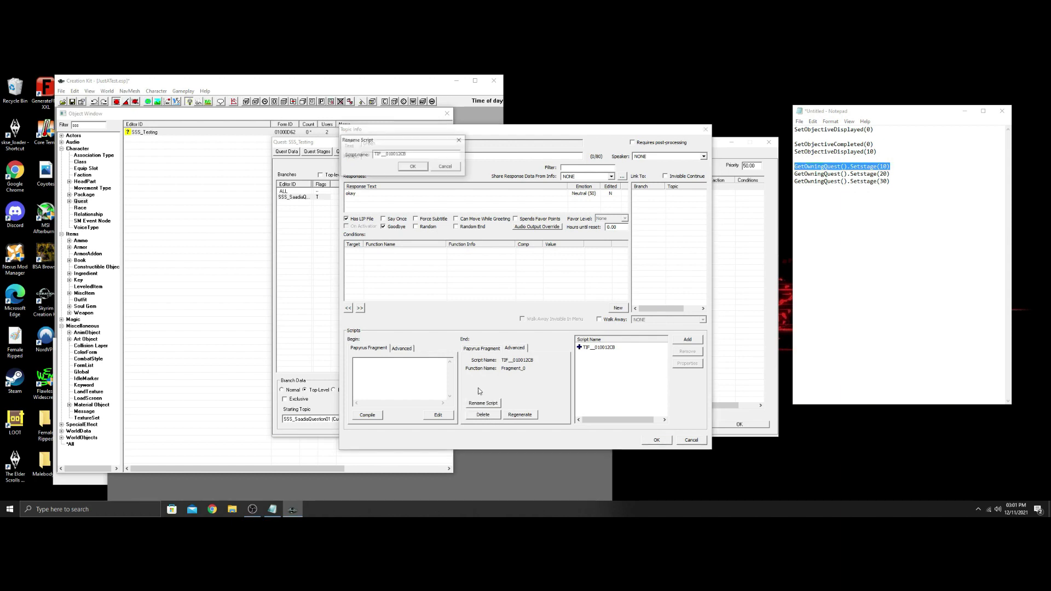
pyautogui.moveTo(420, 154); pyautogui.dragTo(366, 158)
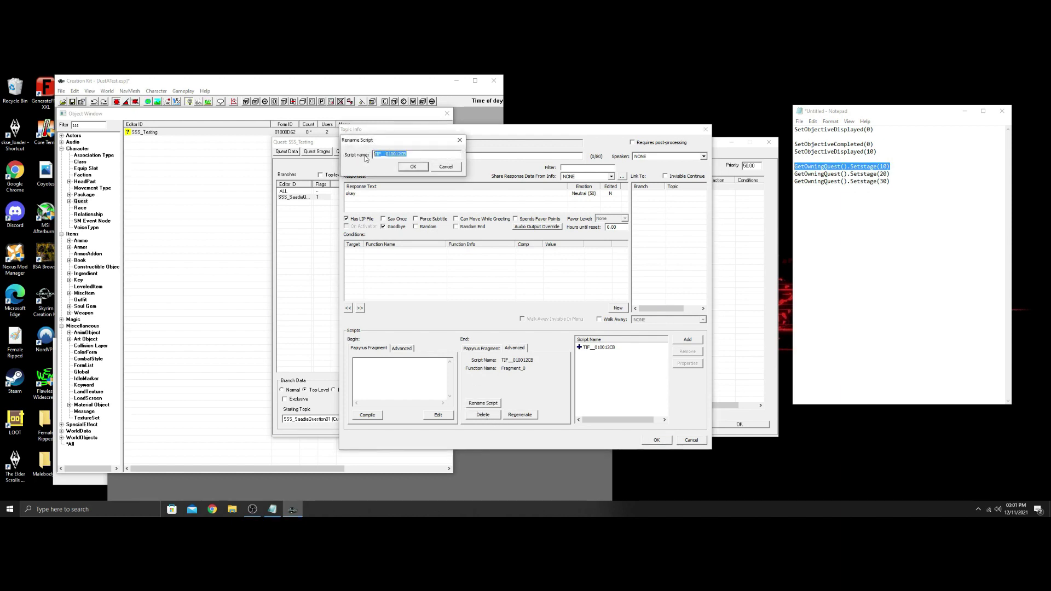
pyautogui.write('Test_Green')
pyautogui.click(420, 167)
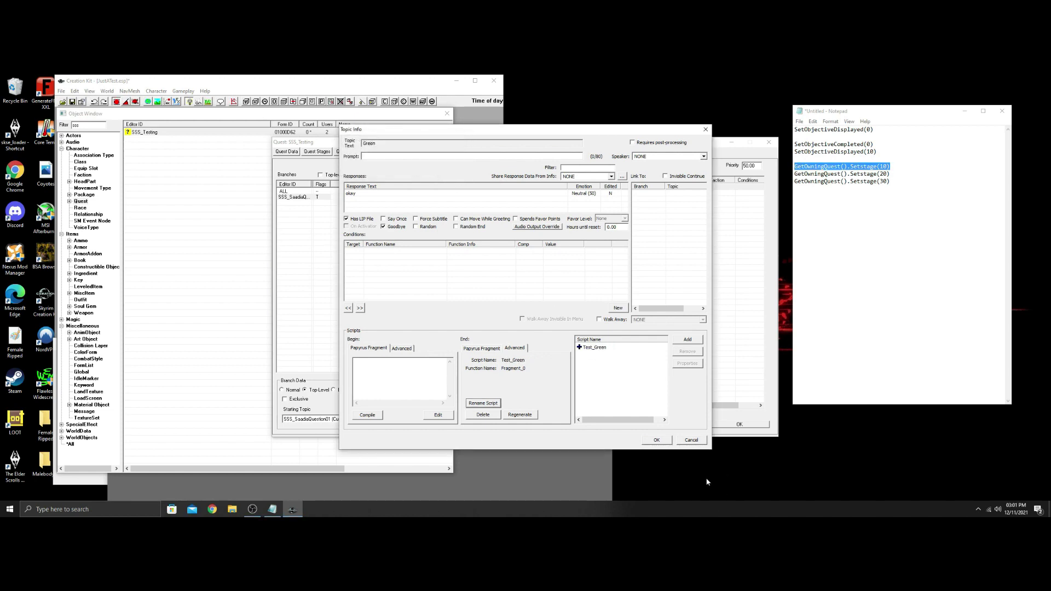
pyautogui.click(659, 440)
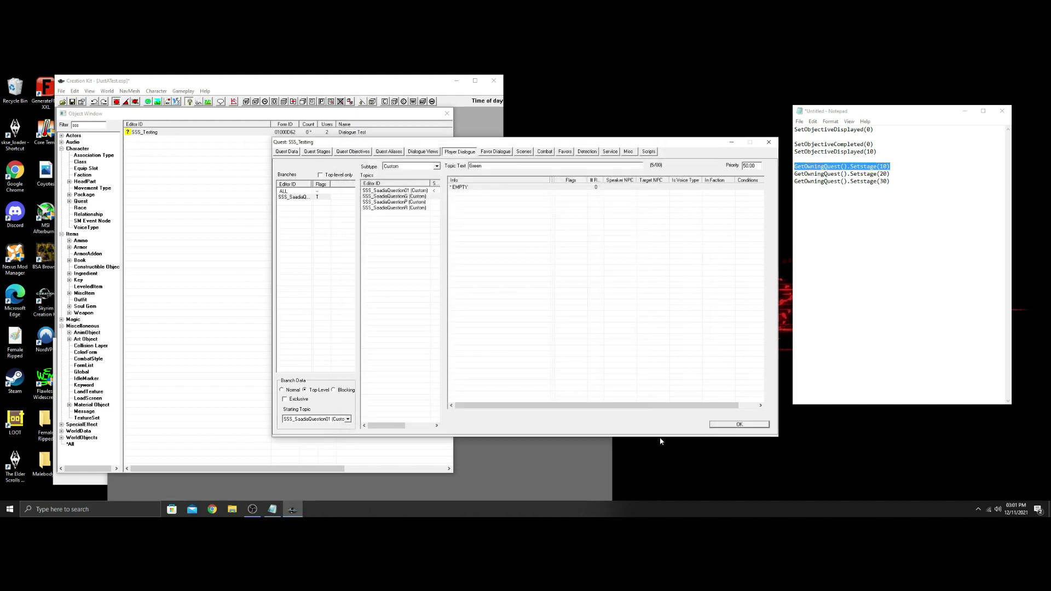
# Step: Set the topic text of SSS_SaadiaQuestionP to "Pink" and add a topic info with the response "okay"
pyautogui.click(399, 196)
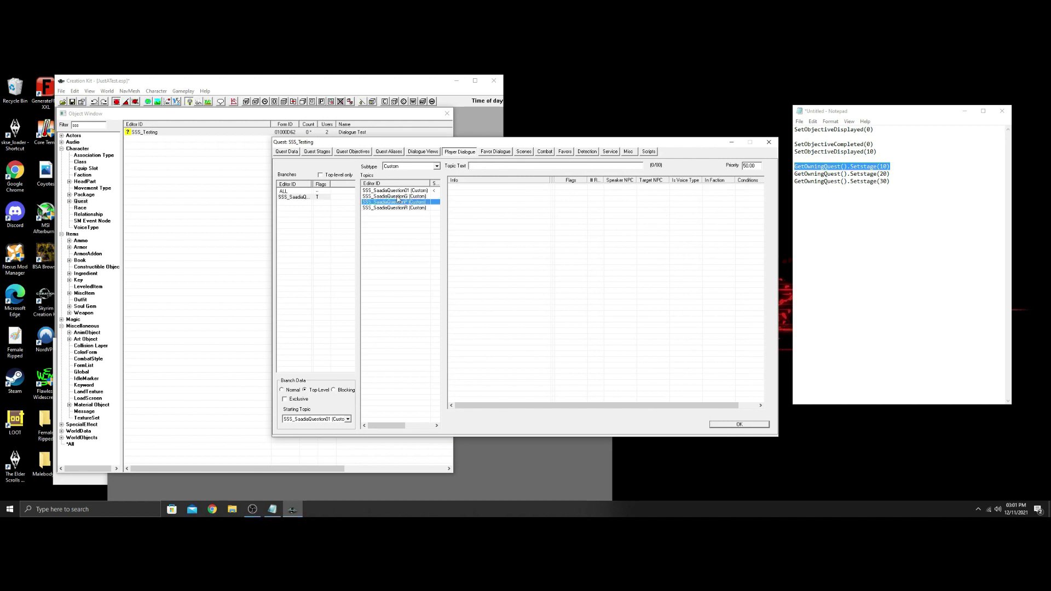
pyautogui.click(407, 203)
pyautogui.click(408, 203)
pyautogui.click(480, 165)
pyautogui.rightClick(498, 190)
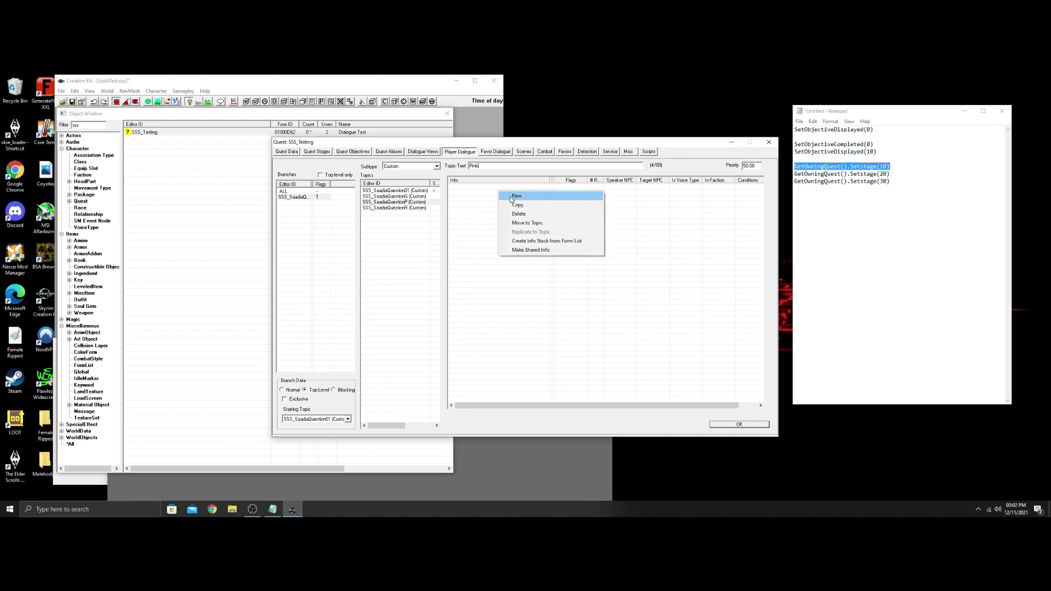
pyautogui.click(508, 193)
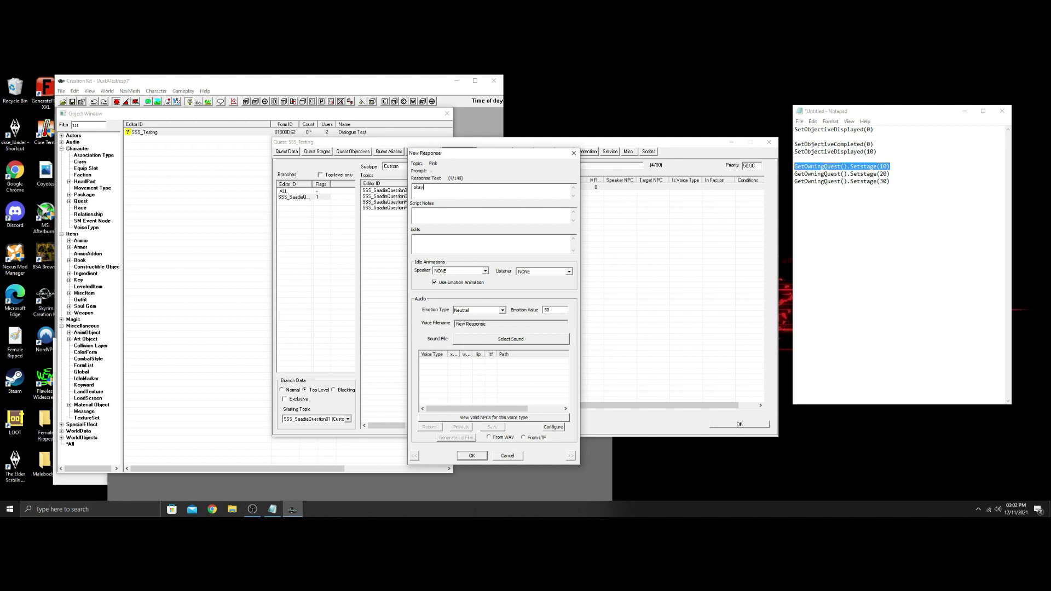
pyautogui.click(472, 455)
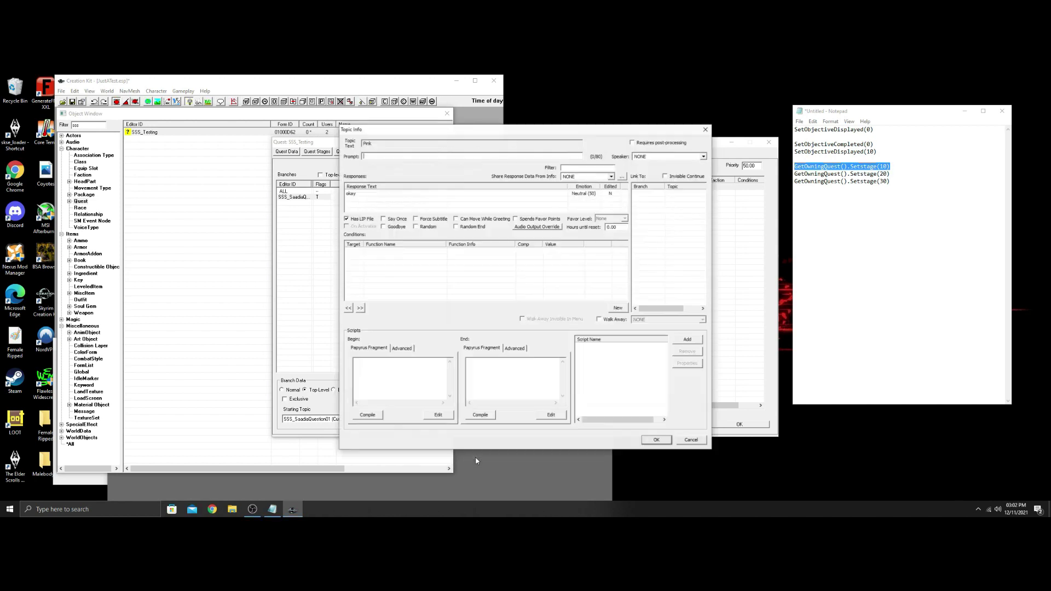
# Step: Mark the "Pink" topic info as Goodbye and compile GetOwningQuest().Setstage(20), copied from the Notepad notes, as its End fragment
pyautogui.click(384, 228)
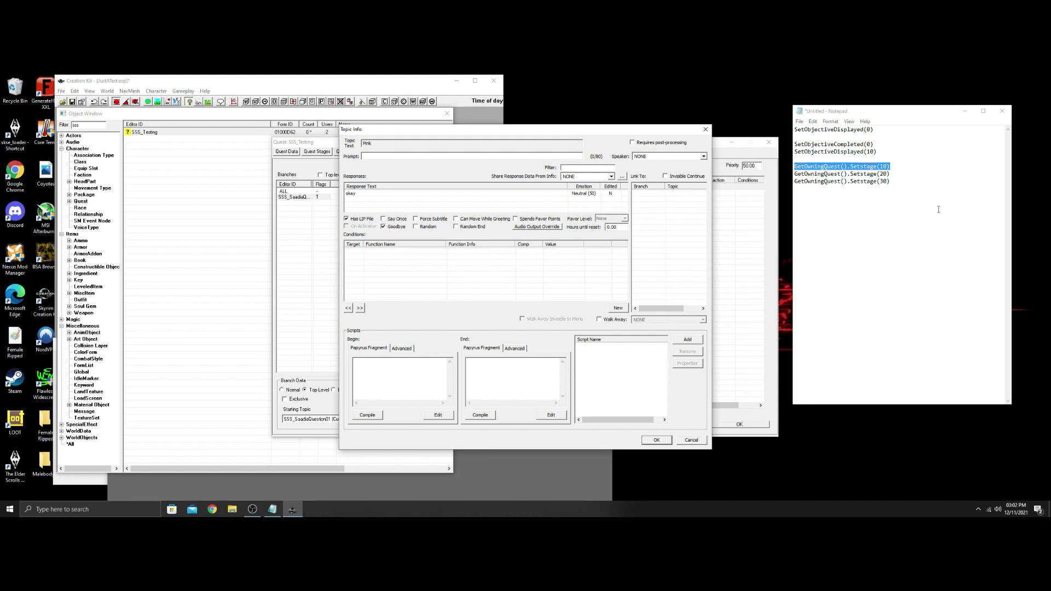
pyautogui.moveTo(891, 174); pyautogui.dragTo(794, 174)
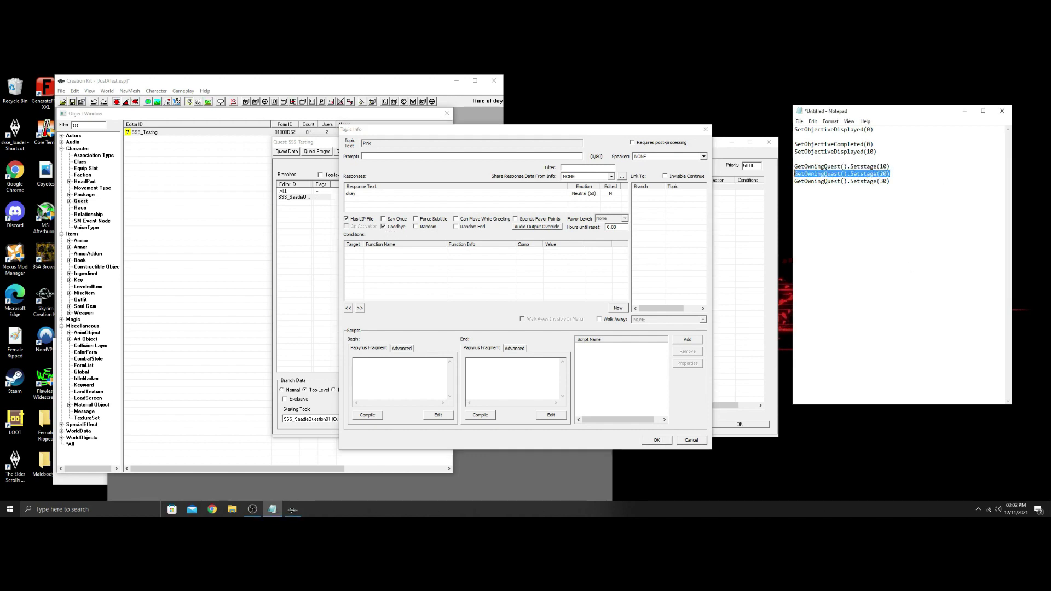
pyautogui.rightClick(826, 174)
pyautogui.click(846, 198)
pyautogui.rightClick(480, 364)
pyautogui.click(509, 399)
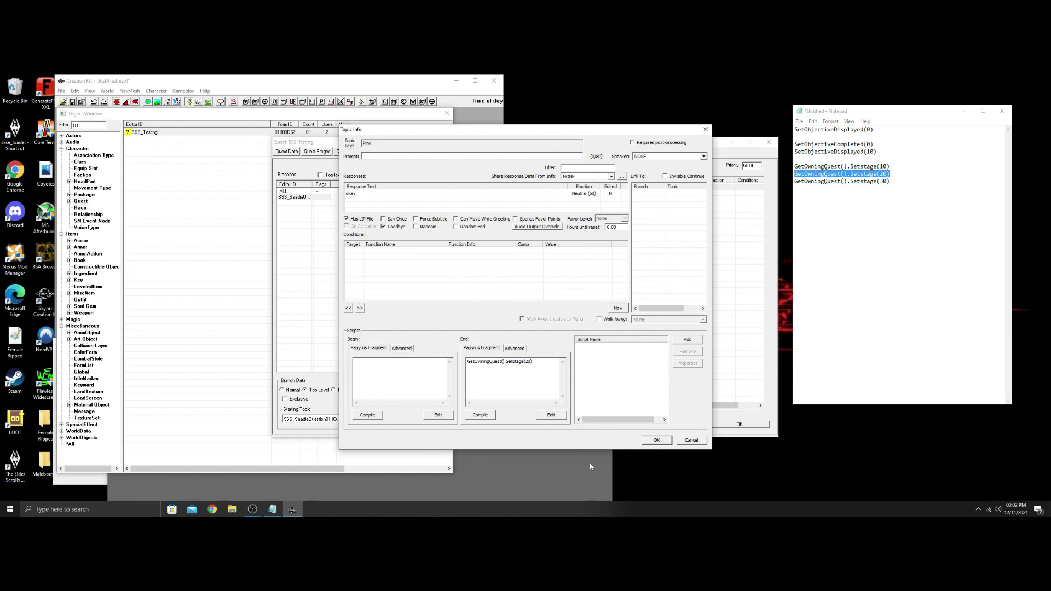
pyautogui.click(480, 415)
# Step: Rename the "Pink" topic info's End fragment script to Test_Pink and accept the topic info
pyautogui.click(515, 349)
pyautogui.click(480, 405)
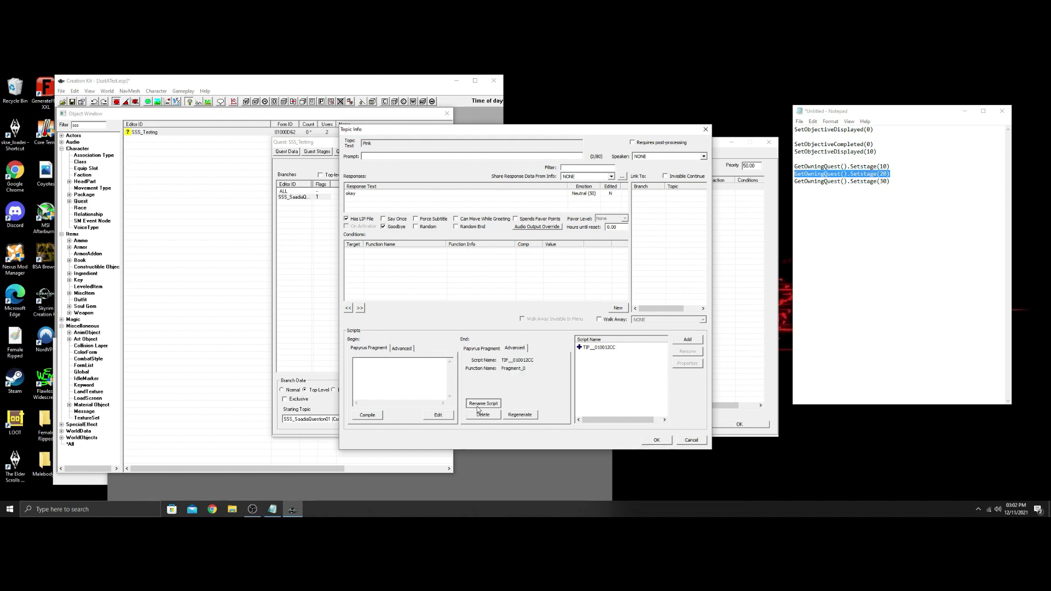
pyautogui.moveTo(408, 155); pyautogui.dragTo(355, 158)
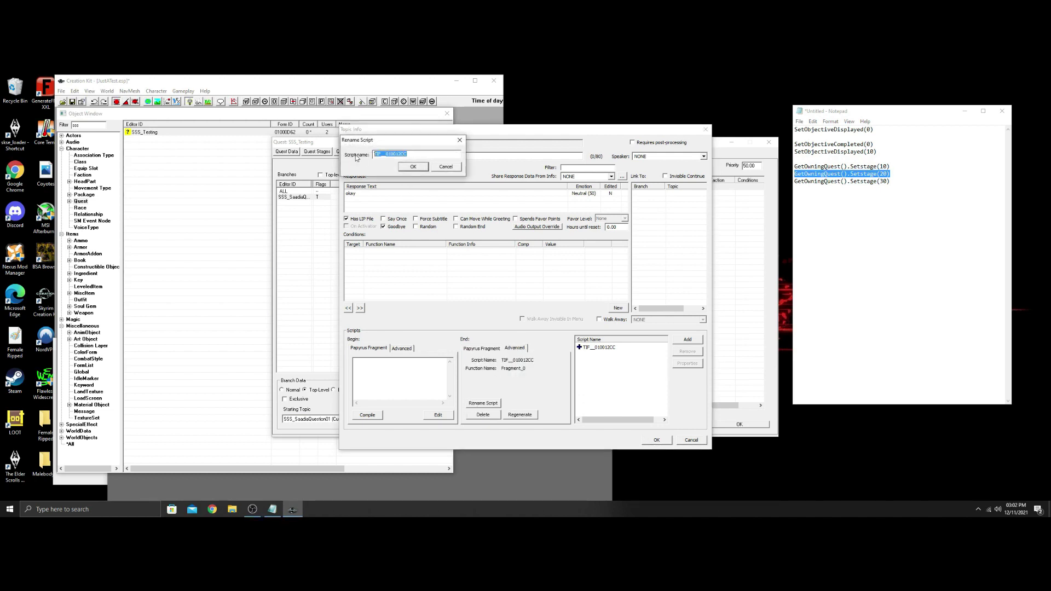
pyautogui.write('Test_Pink')
pyautogui.click(400, 168)
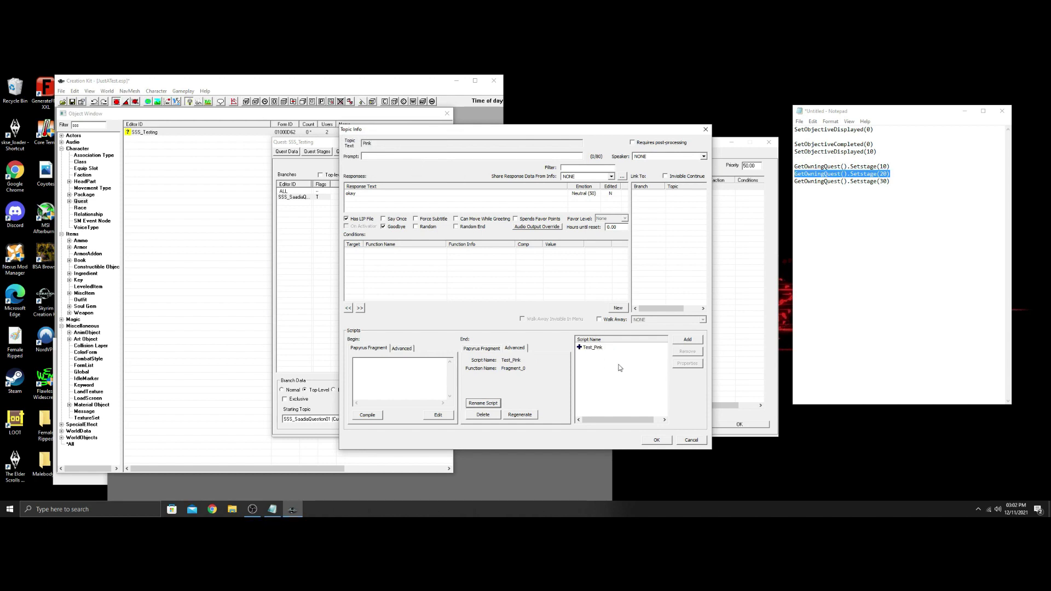
pyautogui.click(656, 441)
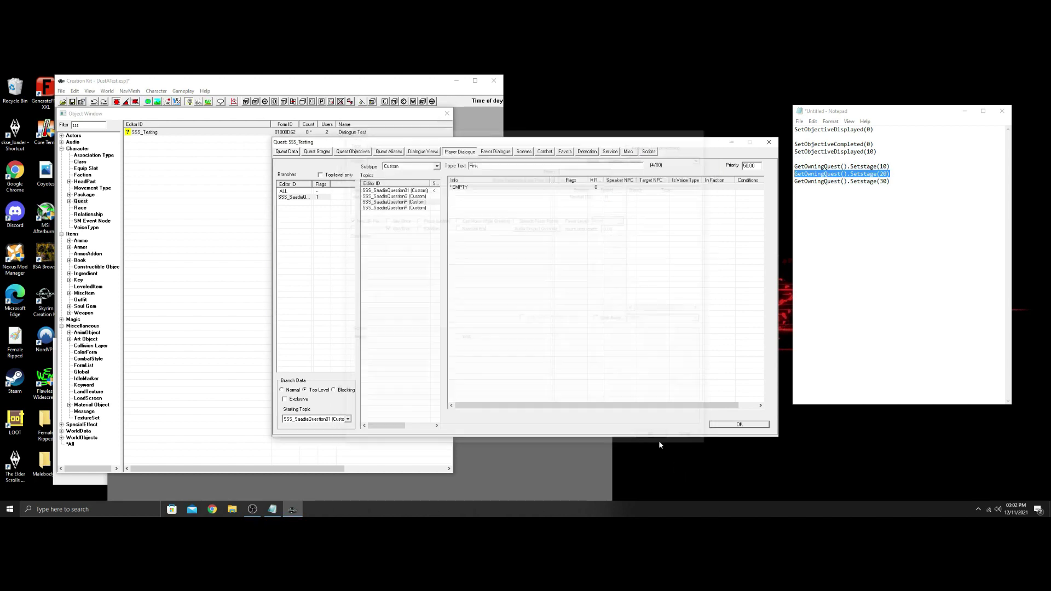
# Step: Set the topic text of SSS_SaadiaQuestionR to "Red" and add a topic info with the response "okay"
pyautogui.click(402, 208)
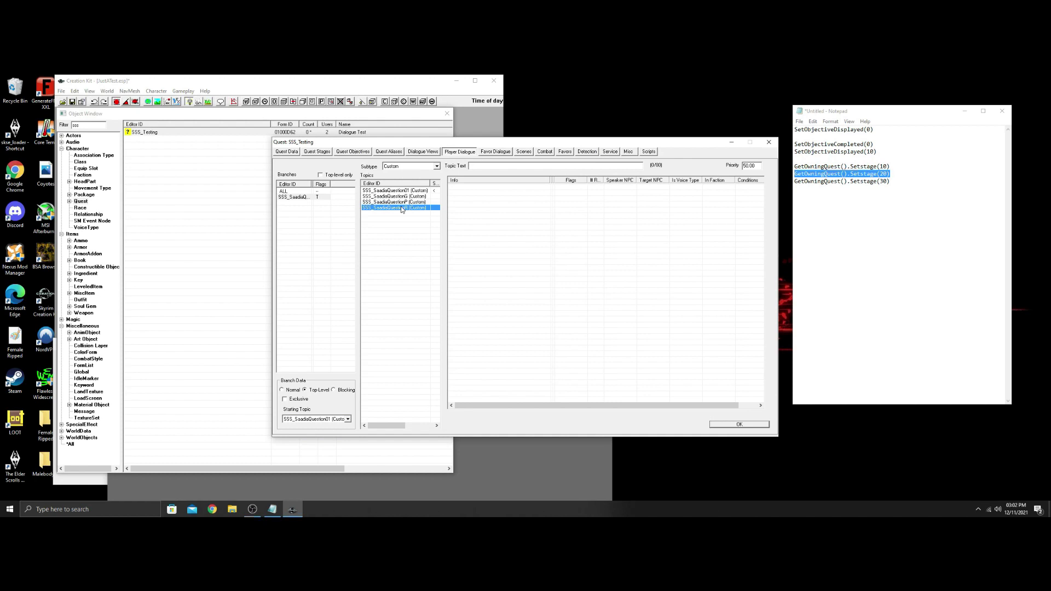
pyautogui.click(500, 166)
pyautogui.rightClick(491, 192)
pyautogui.click(503, 198)
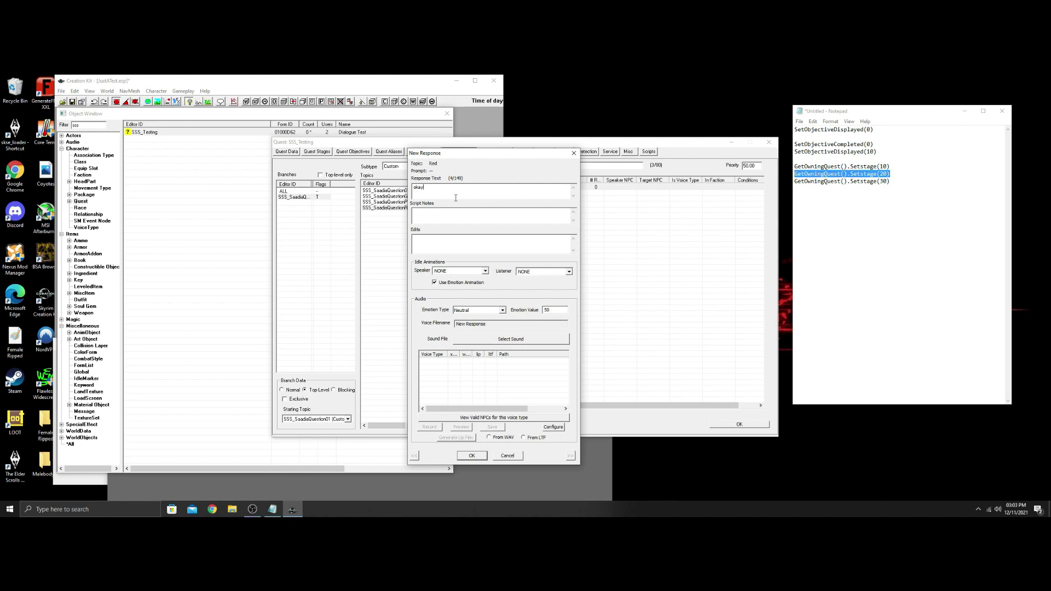
pyautogui.click(471, 456)
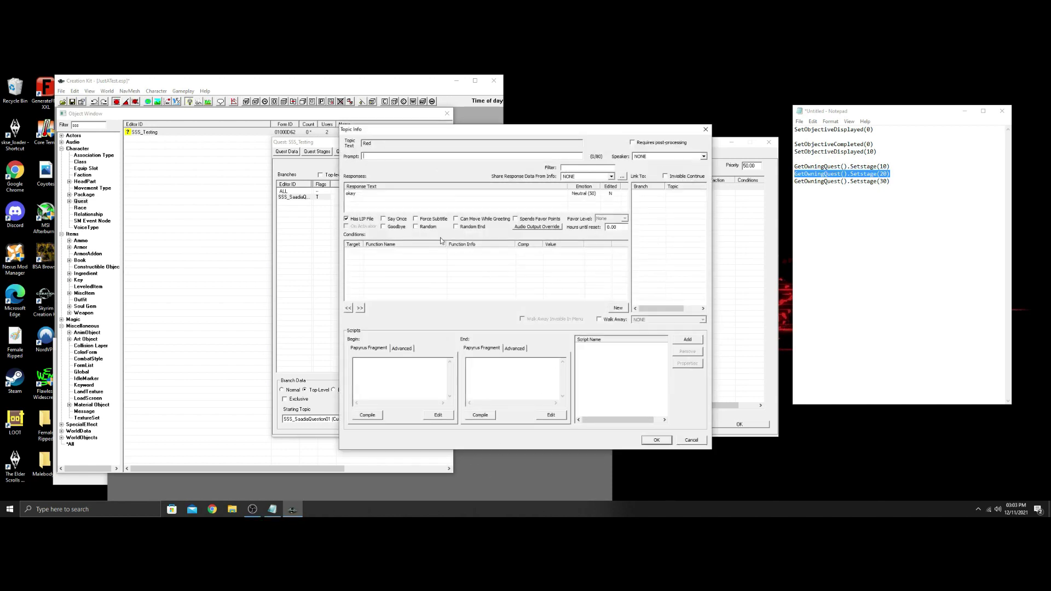
# Step: Mark the "Red" topic info as Goodbye and compile GetOwningQuest().Setstage(30), copied from the Notepad notes, as its End fragment
pyautogui.click(384, 227)
pyautogui.moveTo(891, 181); pyautogui.dragTo(794, 181)
pyautogui.rightClick(836, 182)
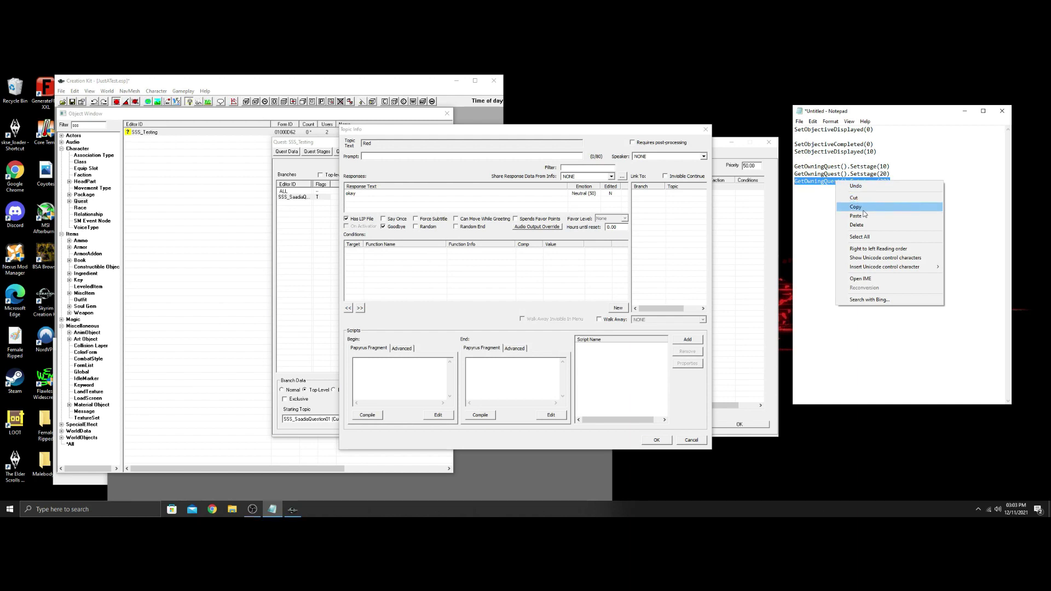
pyautogui.click(855, 207)
pyautogui.click(488, 364)
pyautogui.rightClick(488, 364)
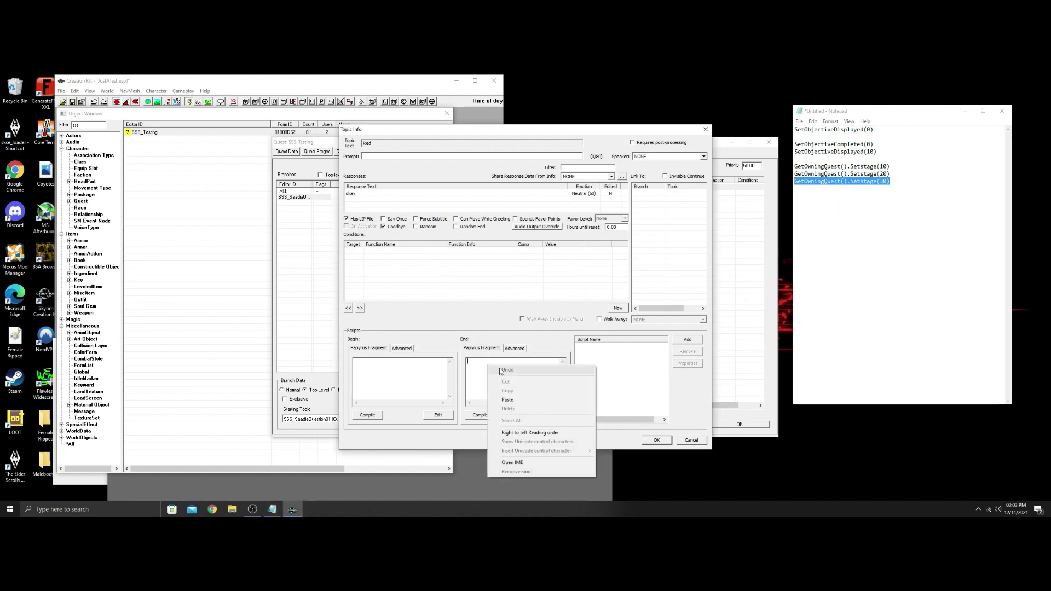
pyautogui.click(493, 400)
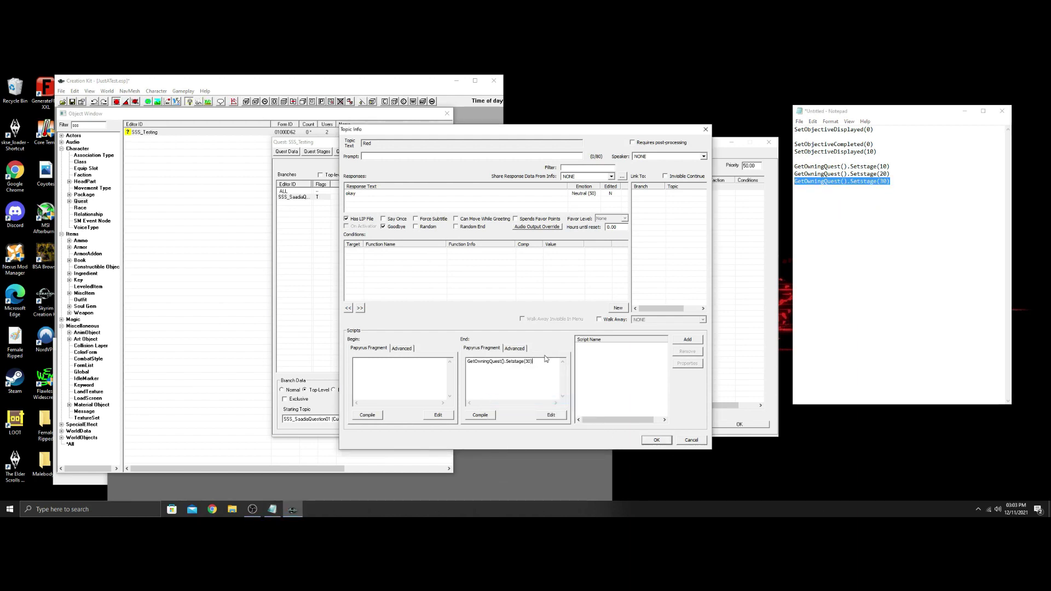
pyautogui.click(480, 415)
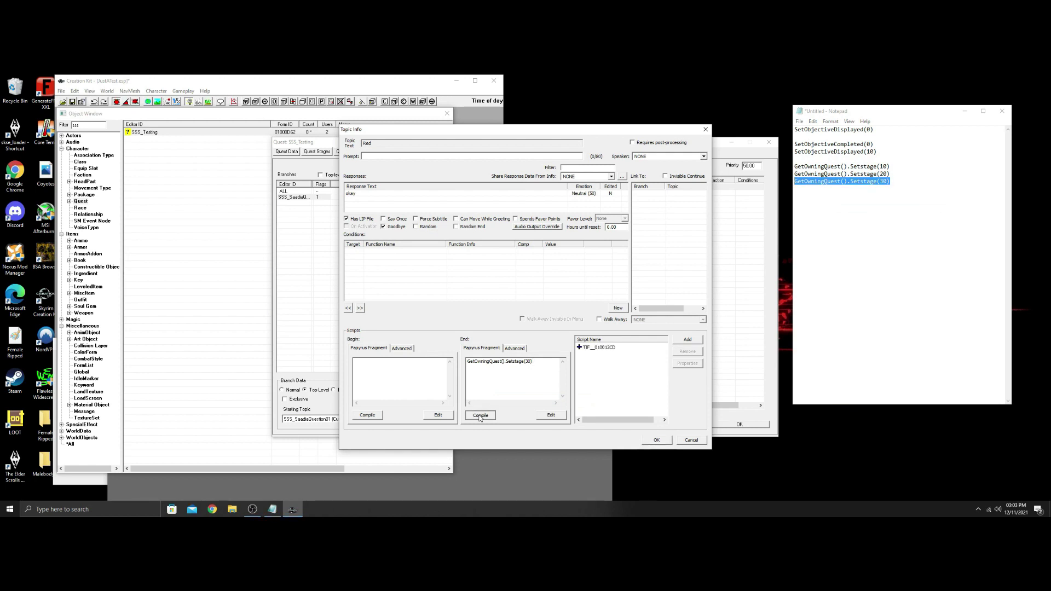
# Step: Rename the "Red" topic info's End fragment script to Test_Red and accept the topic info
pyautogui.click(515, 348)
pyautogui.click(483, 403)
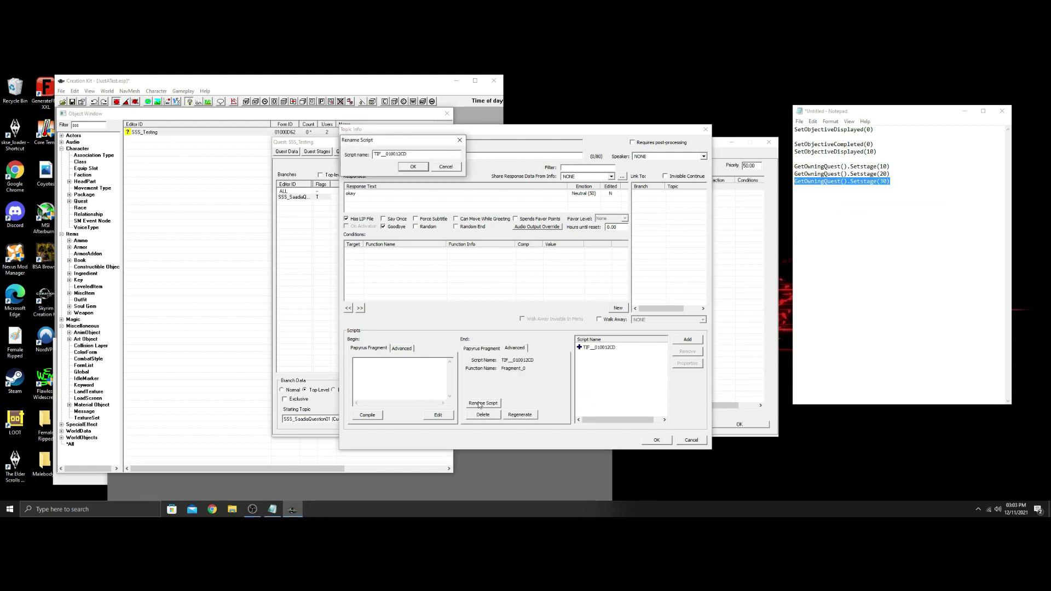
pyautogui.moveTo(410, 155); pyautogui.dragTo(354, 158)
pyautogui.write('Y')
pyautogui.click(404, 167)
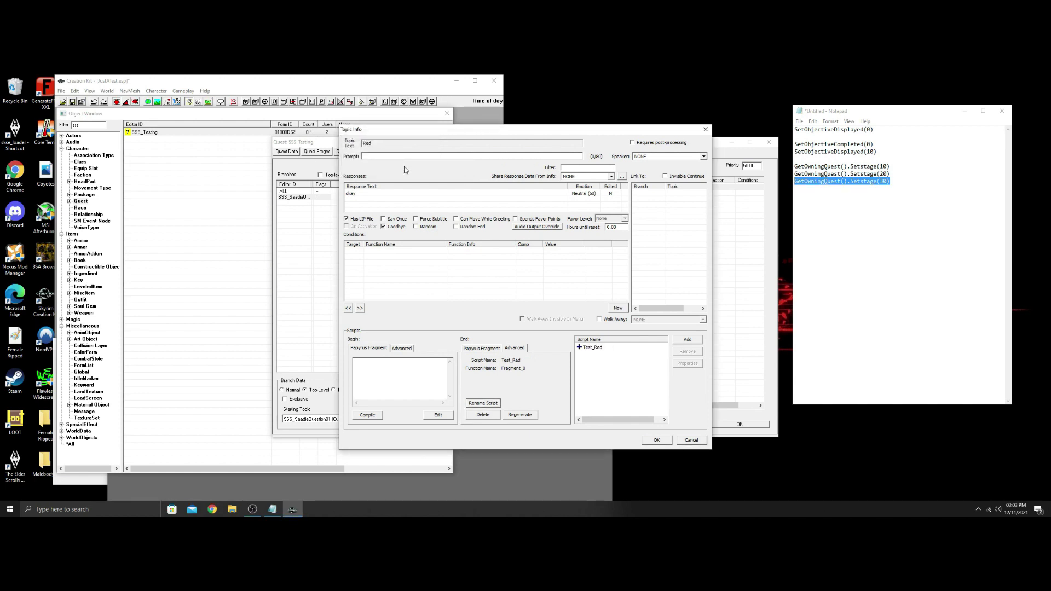
pyautogui.click(657, 440)
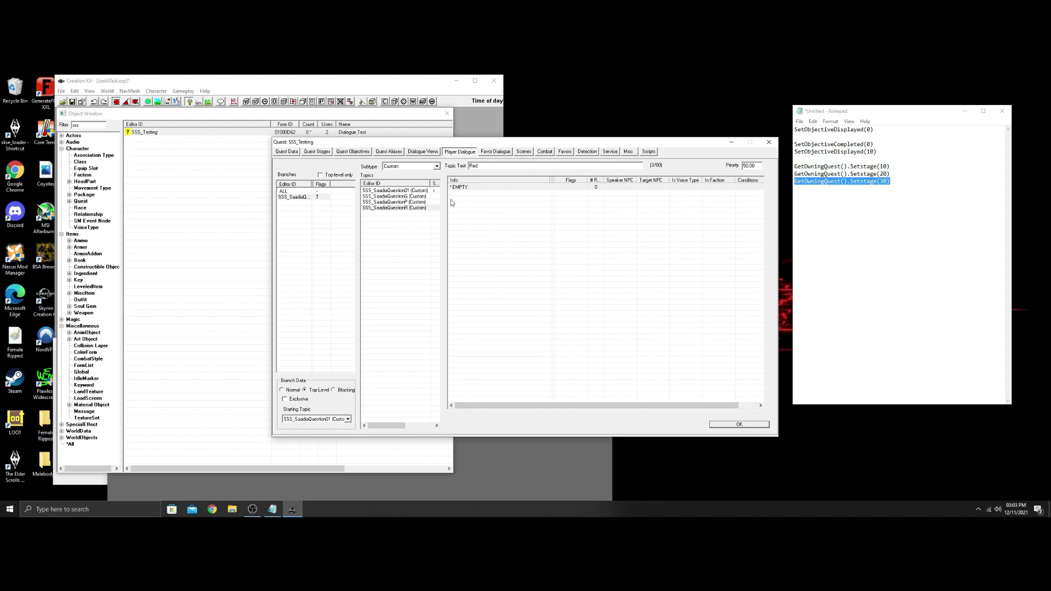
# Step: Check the "Red" topic info of SSS_SaadiaQuestionR, accept the quest and save the plugin
pyautogui.click(419, 203)
pyautogui.click(407, 196)
pyautogui.click(406, 208)
pyautogui.click(480, 186)
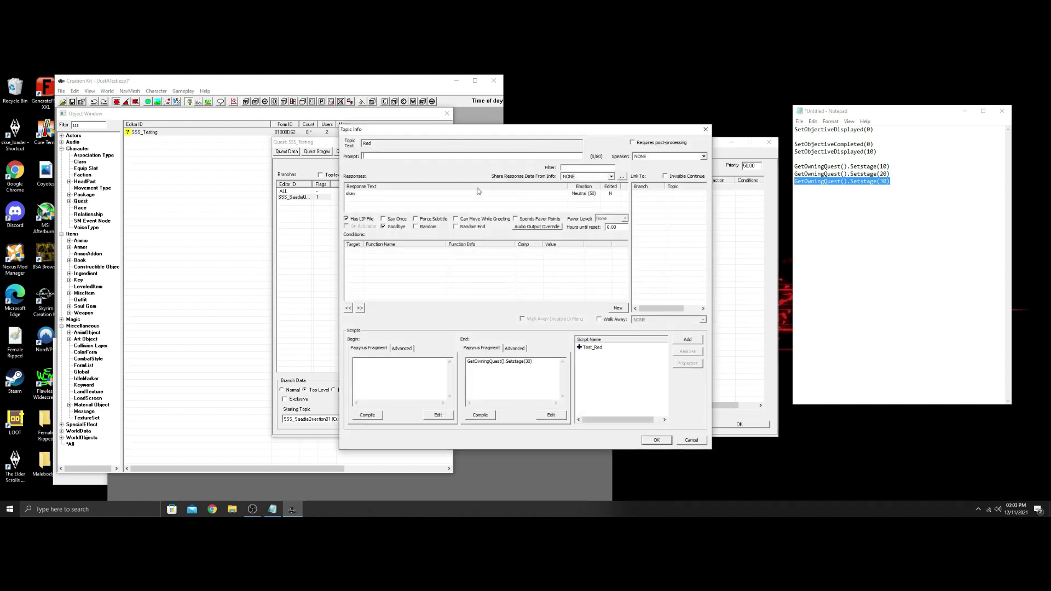
pyautogui.click(657, 441)
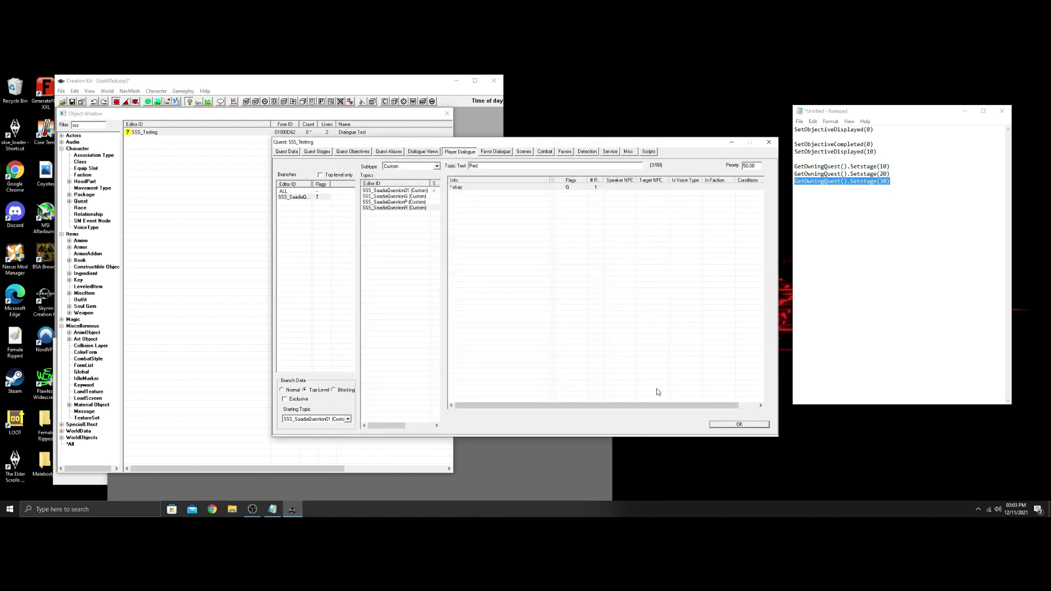
pyautogui.click(730, 422)
pyautogui.click(72, 102)
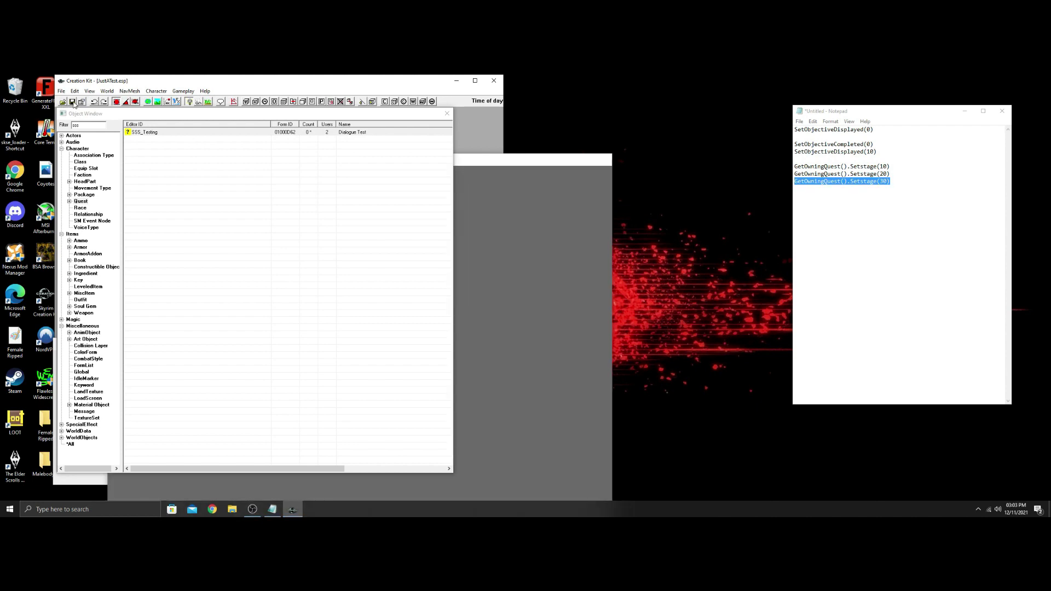
# Step: Reopen the SSS_Testing quest and add a player dialogue branch SSS_Answer with the starting topic SSS_AnswerRed
pyautogui.doubleClick(164, 133)
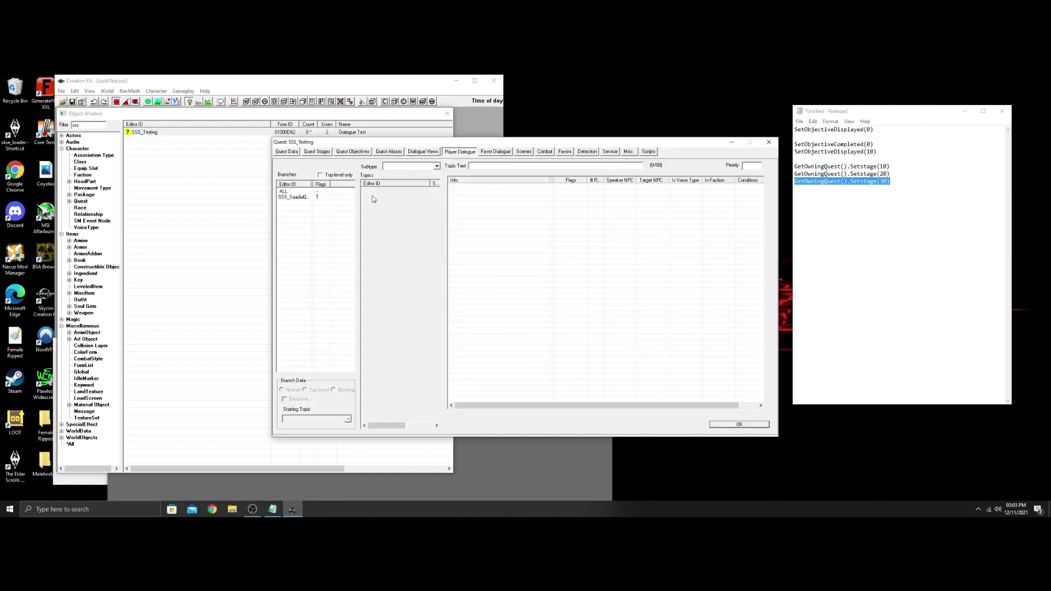
pyautogui.rightClick(293, 232)
pyautogui.click(299, 234)
pyautogui.moveTo(306, 167); pyautogui.dragTo(292, 171)
pyautogui.write('Answer')
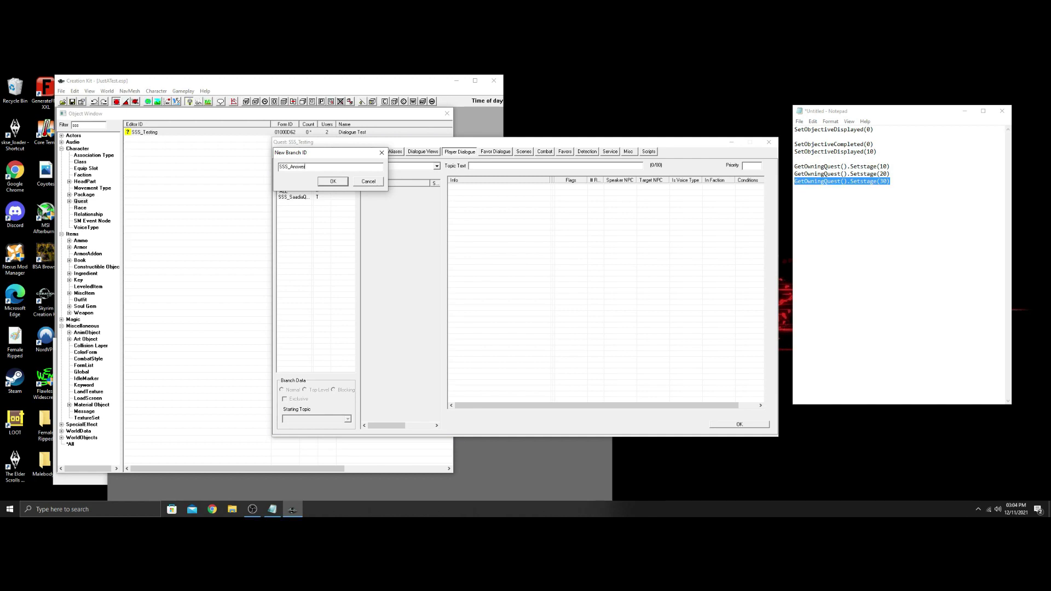
pyautogui.click(333, 181)
pyautogui.moveTo(317, 167); pyautogui.dragTo(305, 167)
pyautogui.write('Red')
pyautogui.moveTo(326, 167); pyautogui.dragTo(267, 172)
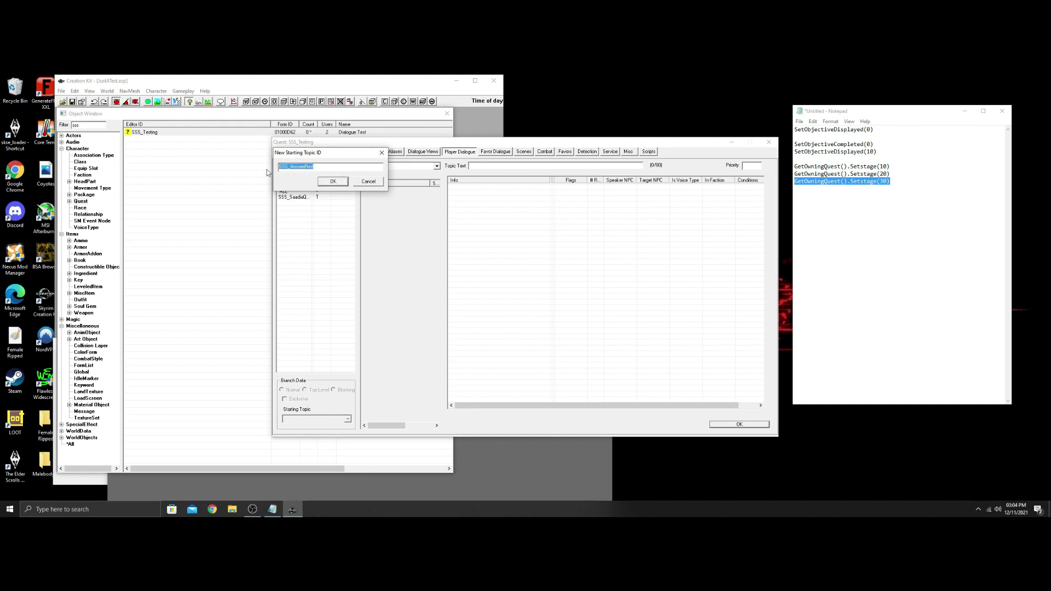
pyautogui.rightClick(295, 168)
pyautogui.click(309, 193)
pyautogui.click(332, 181)
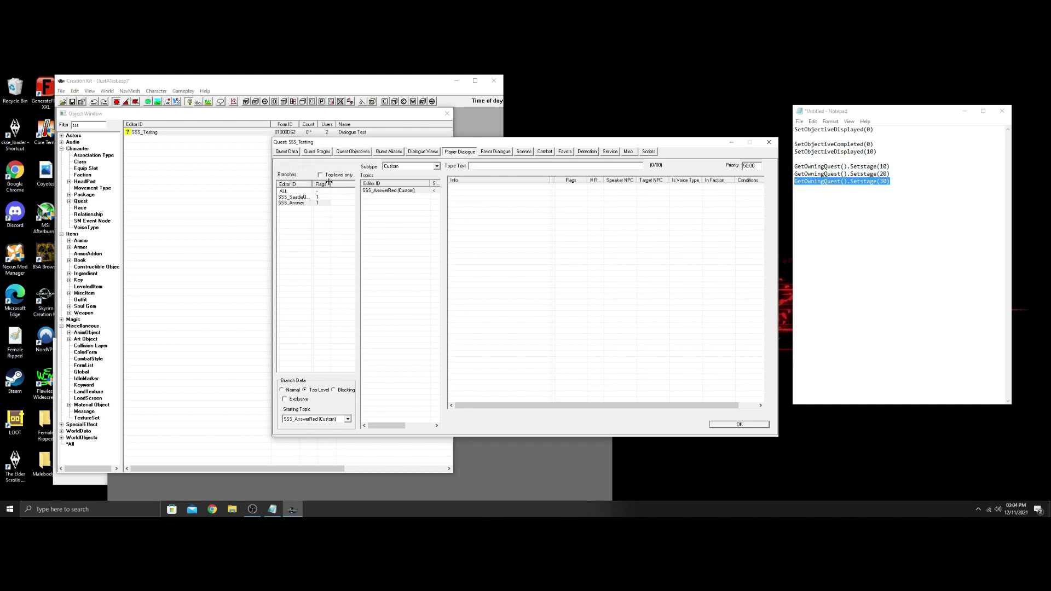
# Step: Add a player dialogue branch SSS_AnswerGreen with the starting topic SSS_AnswerGreen01
pyautogui.rightClick(296, 218)
pyautogui.click(310, 221)
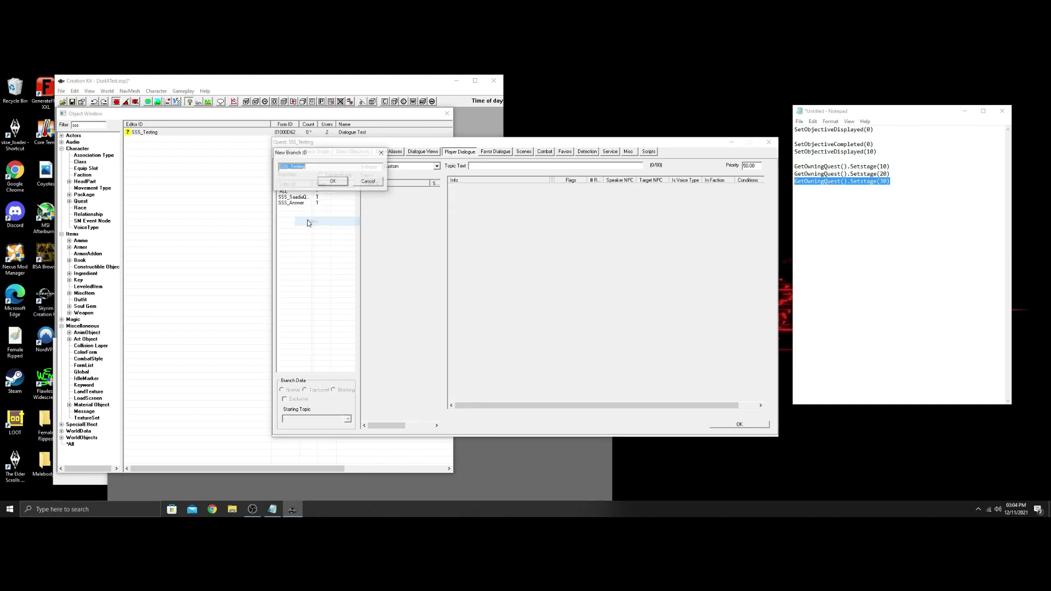
pyautogui.hotkey('ctrl', 'v')
pyautogui.write('Red')
pyautogui.press('BackSpace')
pyautogui.press('BackSpace')
pyautogui.press('BackSpace')
pyautogui.write('G')
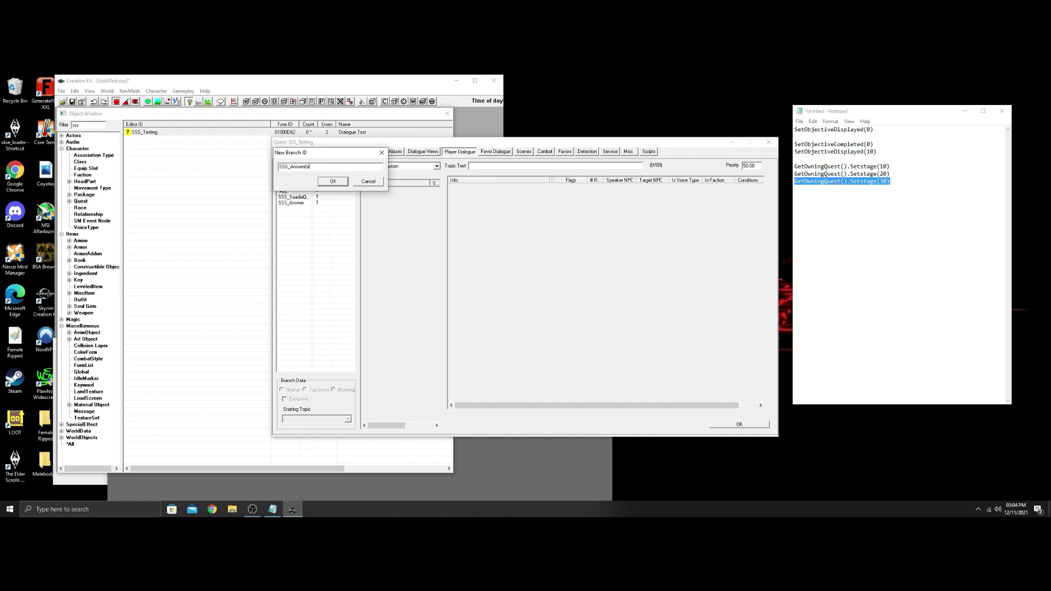
pyautogui.write('reen')
pyautogui.click(333, 181)
pyautogui.click(334, 167)
pyautogui.moveTo(334, 167); pyautogui.dragTo(319, 170)
pyautogui.write('01')
pyautogui.click(335, 182)
# Step: Add a player dialogue branch SSS_AnswerPink with the starting topic SSS_AnswerPink01
pyautogui.rightClick(300, 225)
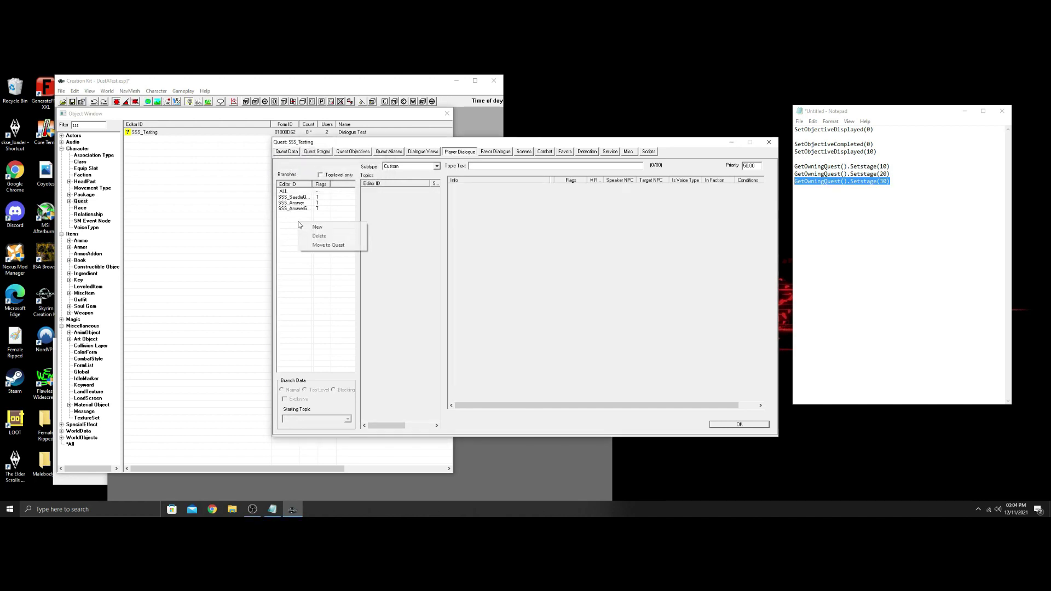
pyautogui.click(323, 226)
pyautogui.click(305, 170)
pyautogui.moveTo(305, 170); pyautogui.dragTo(278, 169)
pyautogui.write('SSS_AnswerRed')
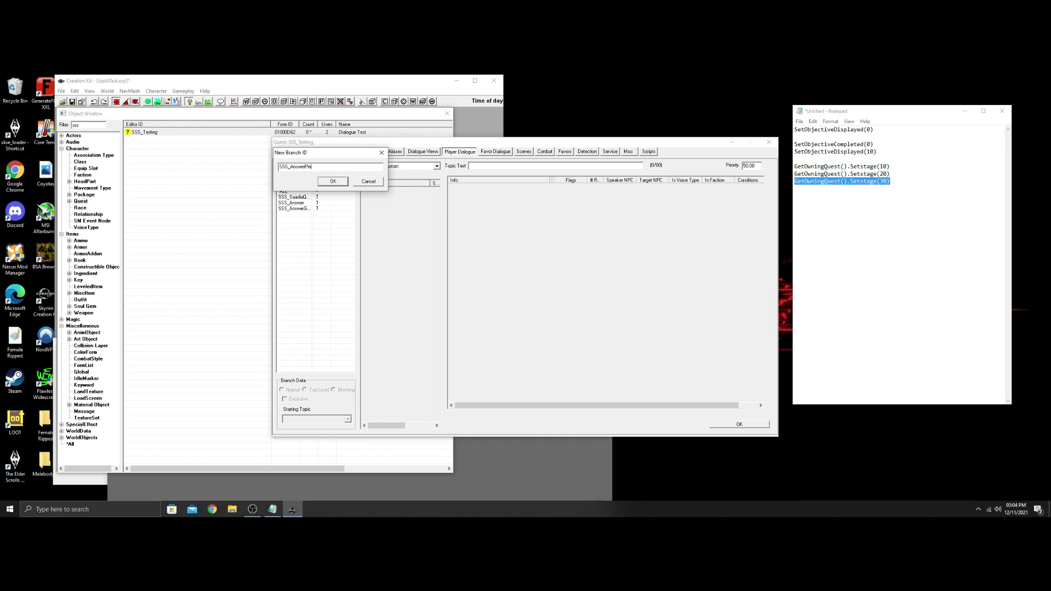
pyautogui.click(332, 181)
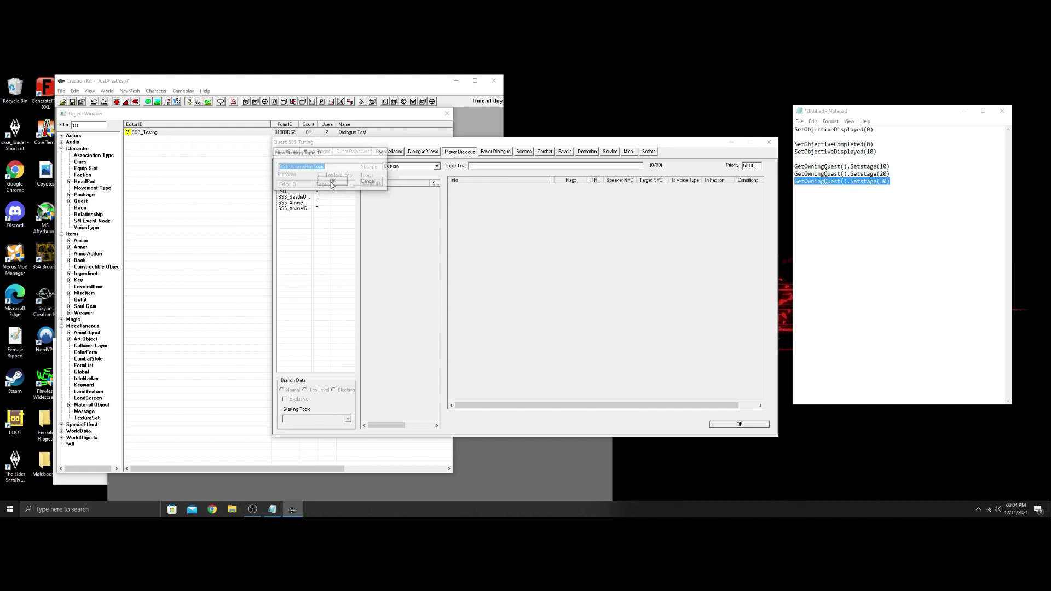
pyautogui.moveTo(328, 166); pyautogui.dragTo(314, 170)
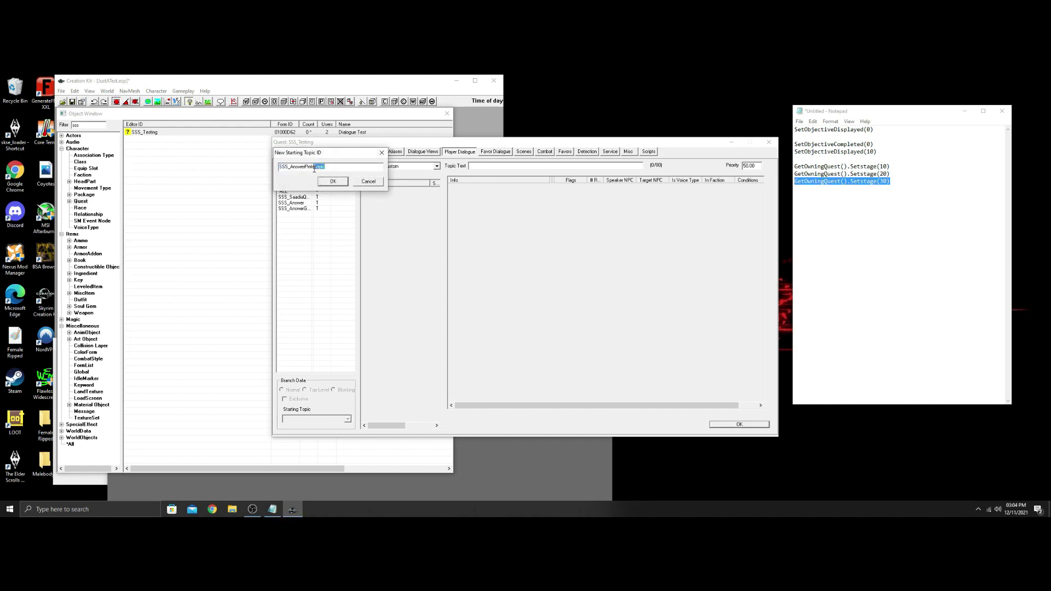
pyautogui.write('01')
pyautogui.click(331, 183)
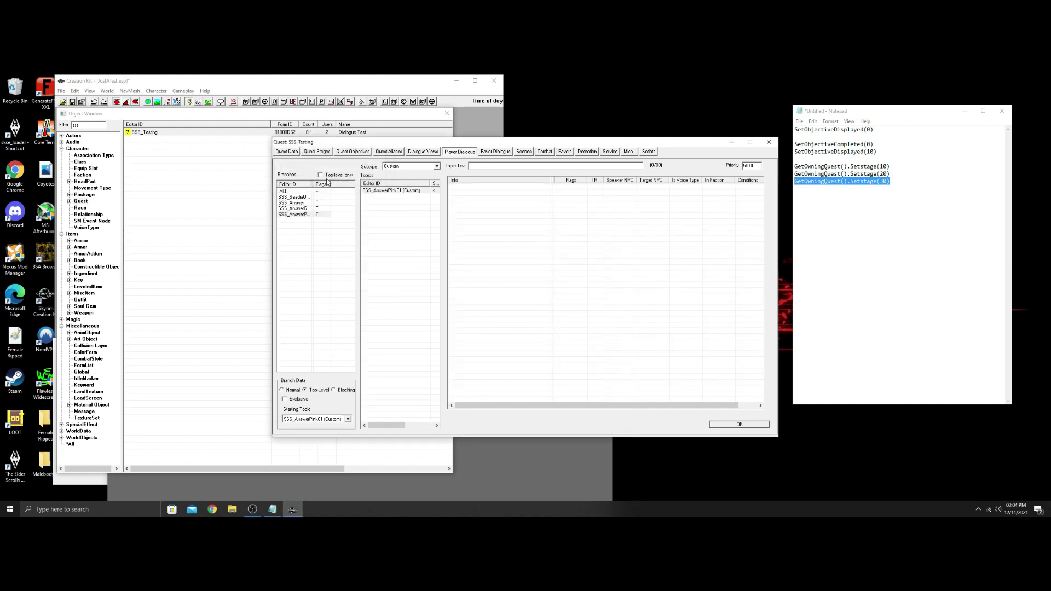
# Step: Set the topic text of SSS_AnswerRed to "What was my favorite color?" and add a topic info marked Goodbye with the response "Red"
pyautogui.click(301, 196)
pyautogui.click(307, 203)
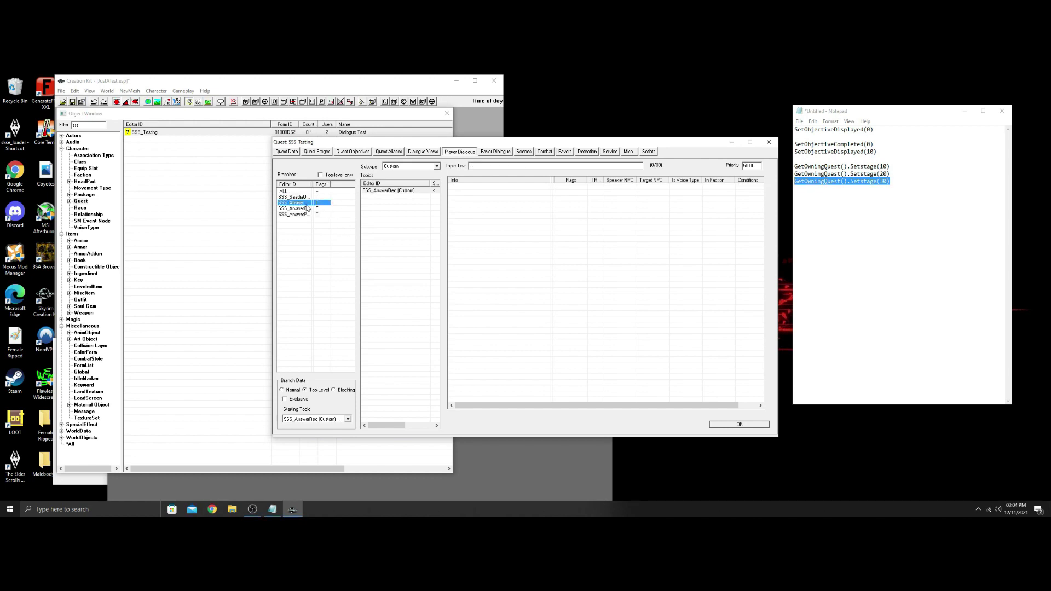
pyautogui.click(496, 165)
pyautogui.rightClick(495, 190)
pyautogui.click(508, 195)
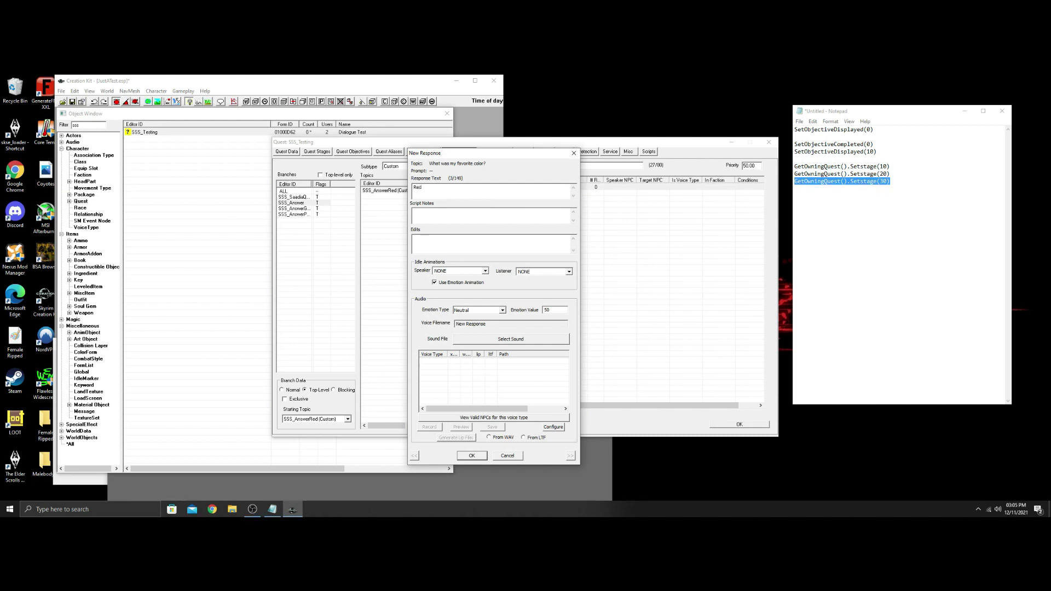
pyautogui.click(471, 456)
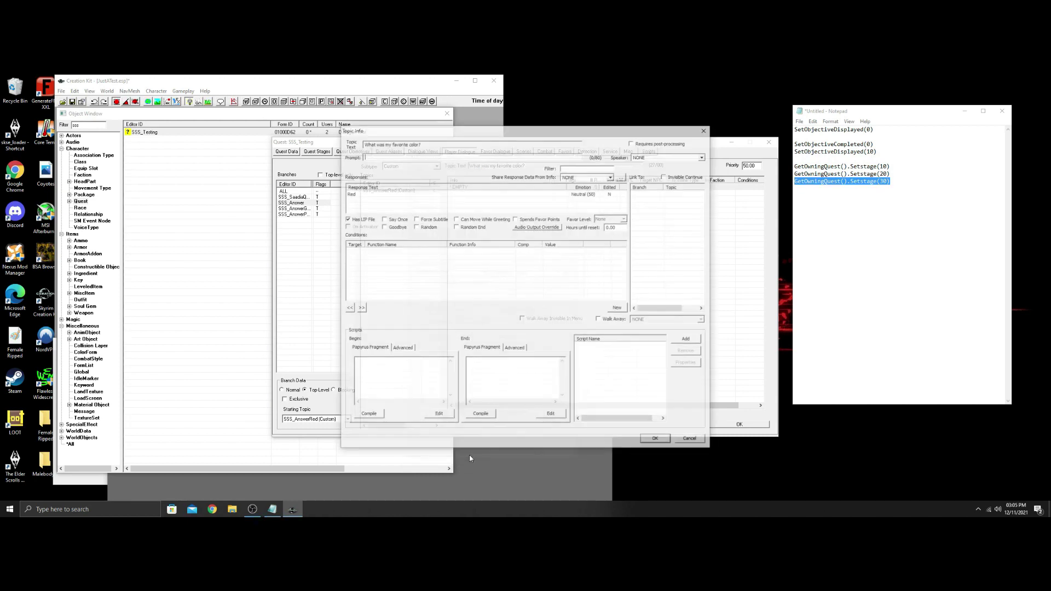
pyautogui.click(383, 227)
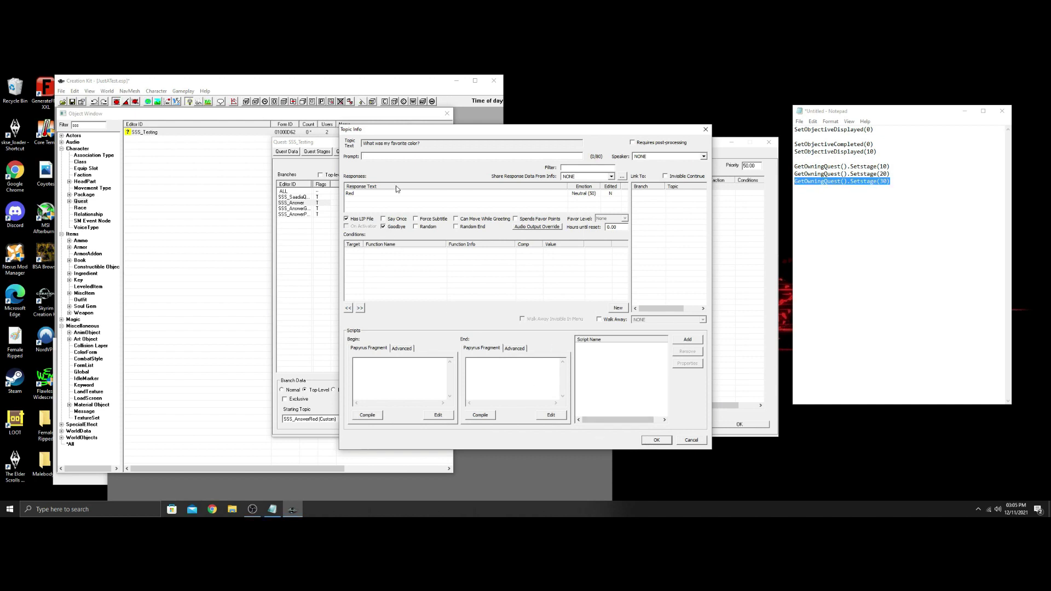
pyautogui.click(656, 441)
# Step: Review the quest stages and check which stage the topic info of SSS_SaadiaQuestionR sets
pyautogui.click(317, 152)
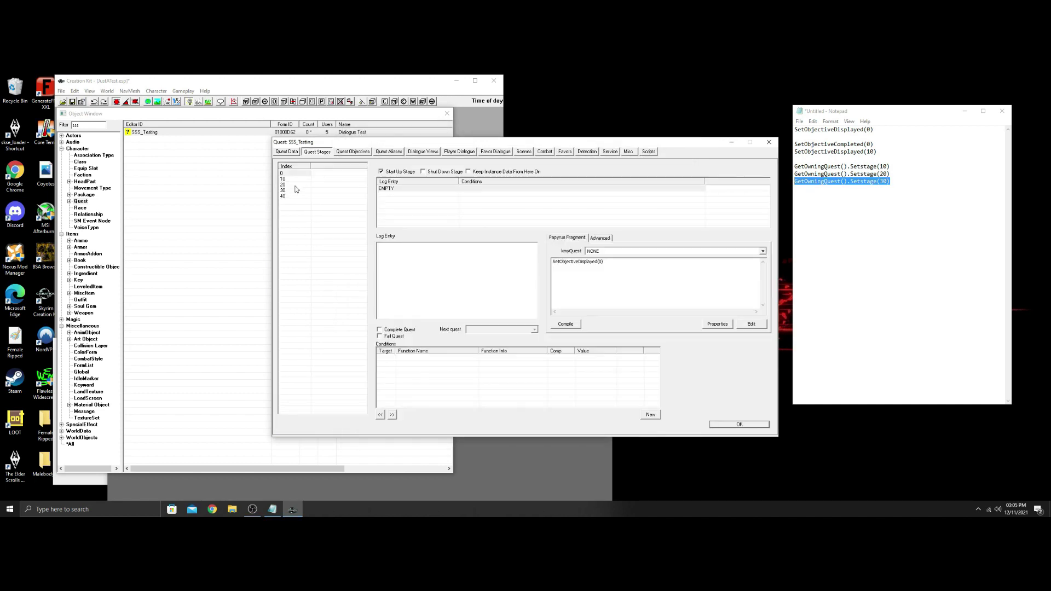
pyautogui.click(462, 155)
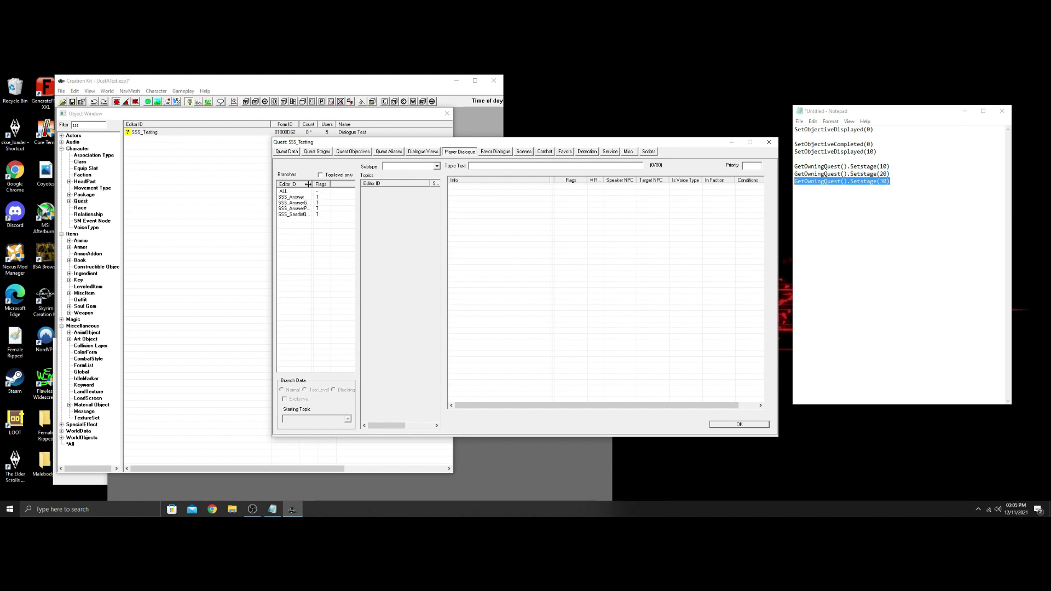
pyautogui.moveTo(314, 184); pyautogui.dragTo(353, 184)
pyautogui.click(316, 214)
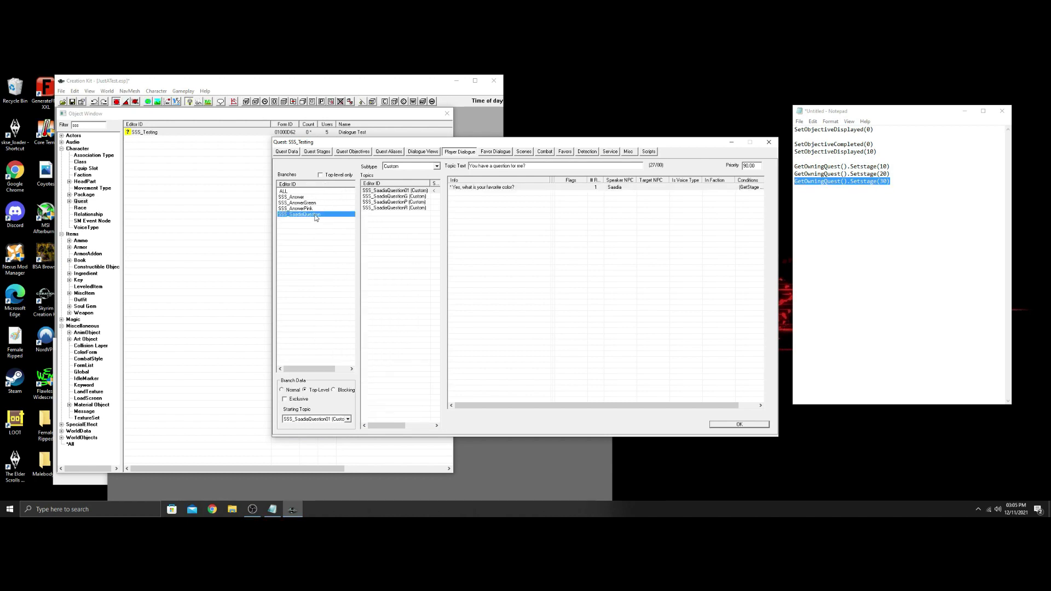
pyautogui.click(413, 209)
pyautogui.doubleClick(485, 187)
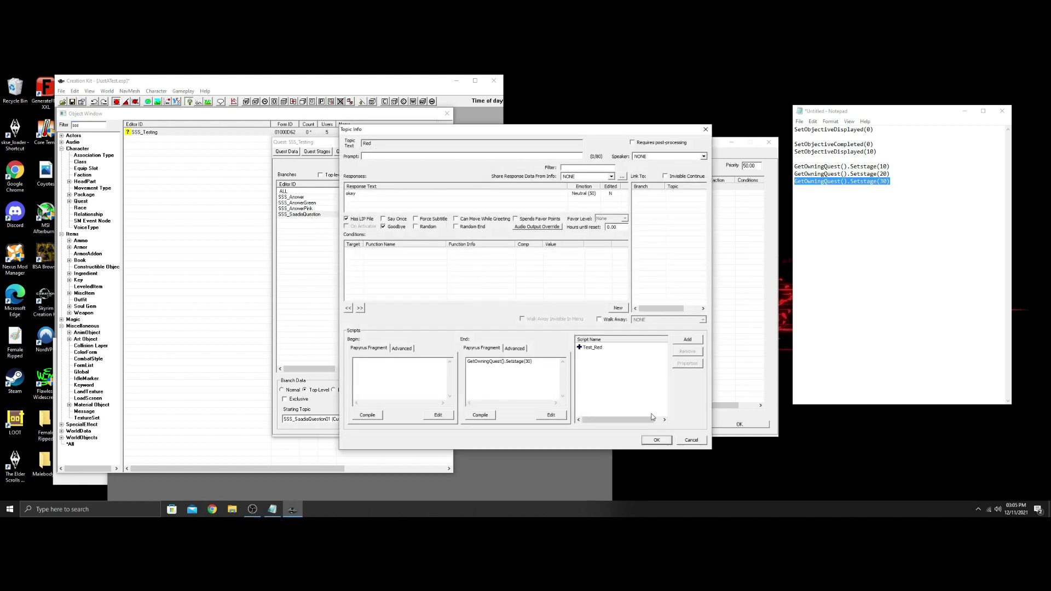
pyautogui.click(697, 441)
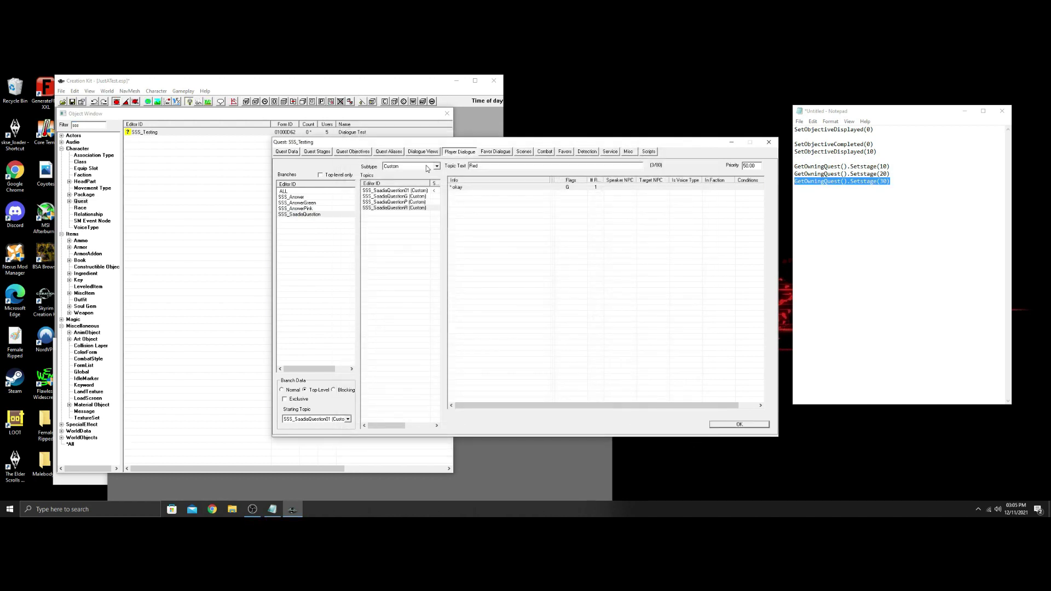
pyautogui.click(301, 197)
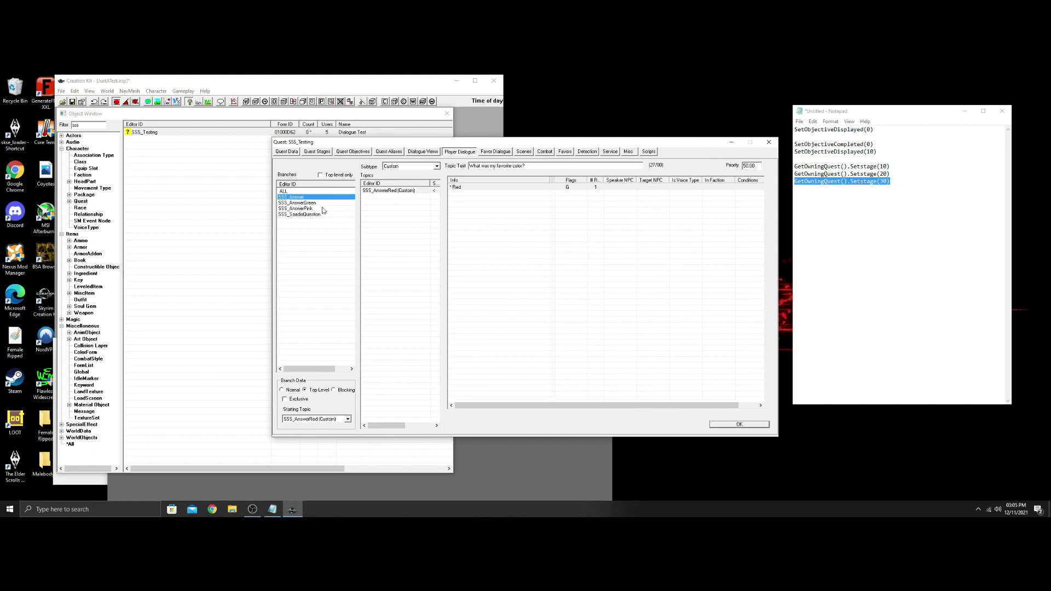
pyautogui.click(313, 204)
pyautogui.click(301, 197)
pyautogui.doubleClick(483, 187)
pyautogui.rightClick(460, 277)
pyautogui.click(460, 278)
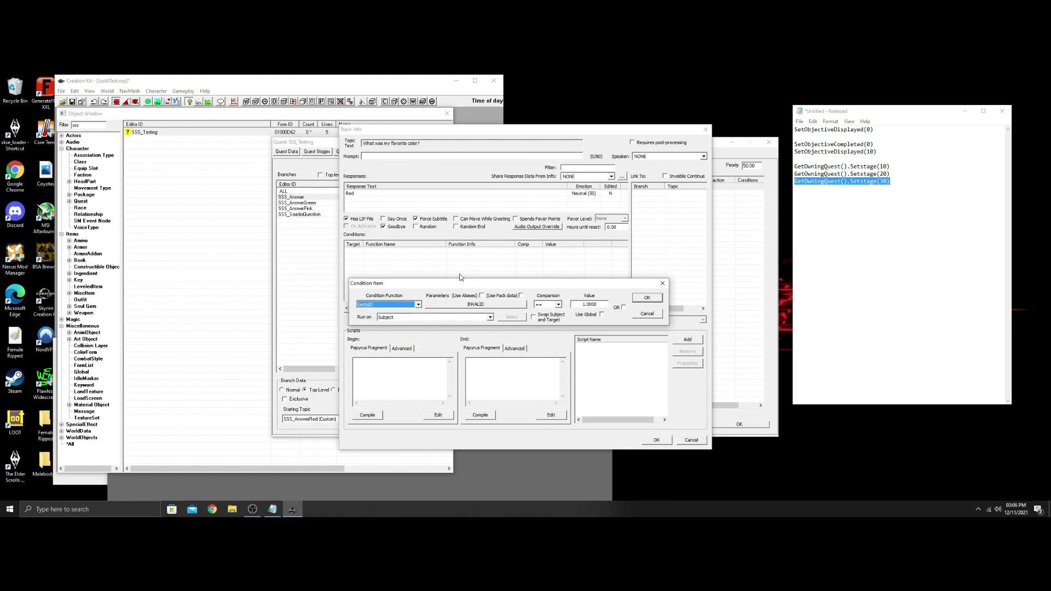
pyautogui.click(485, 305)
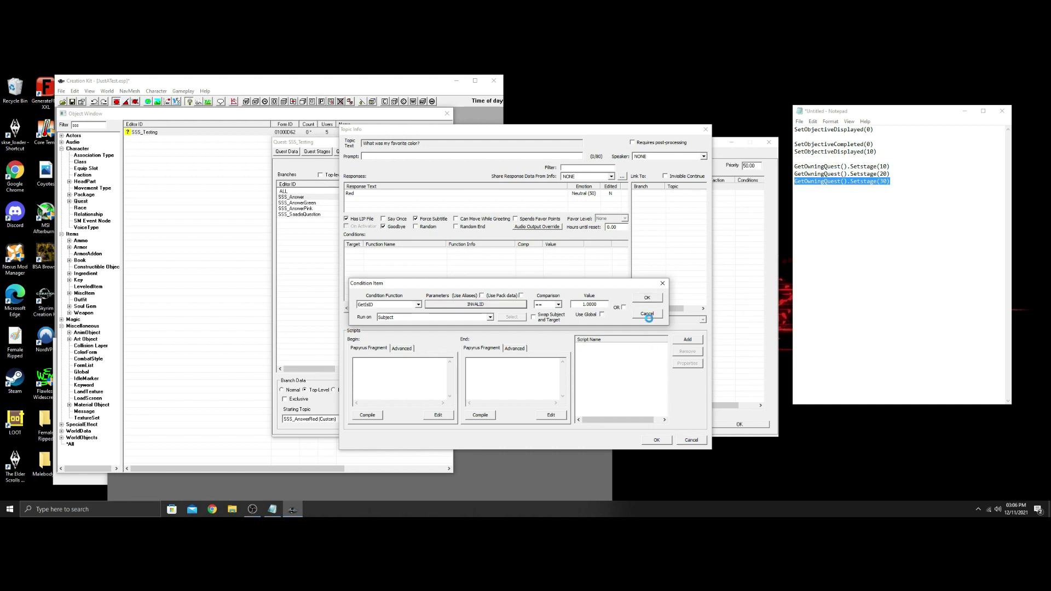
pyautogui.press('Escape')
pyautogui.click(647, 314)
pyautogui.click(691, 440)
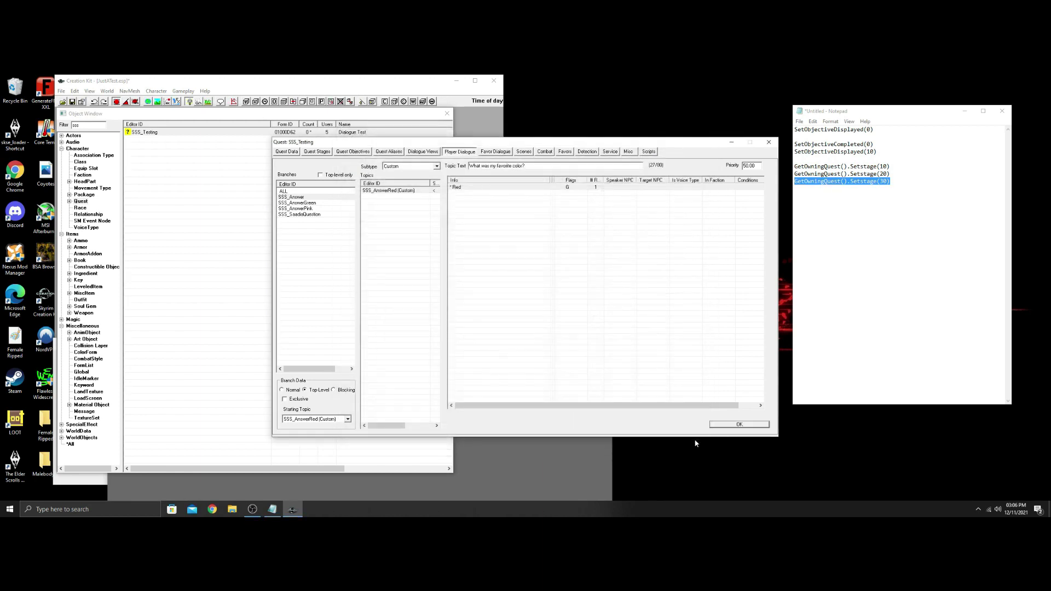
# Step: Copy all conditions from the SSS_SaadiaQuestion01 topic info and paste them into the "Red" topic info of SSS_AnswerRed
pyautogui.click(311, 214)
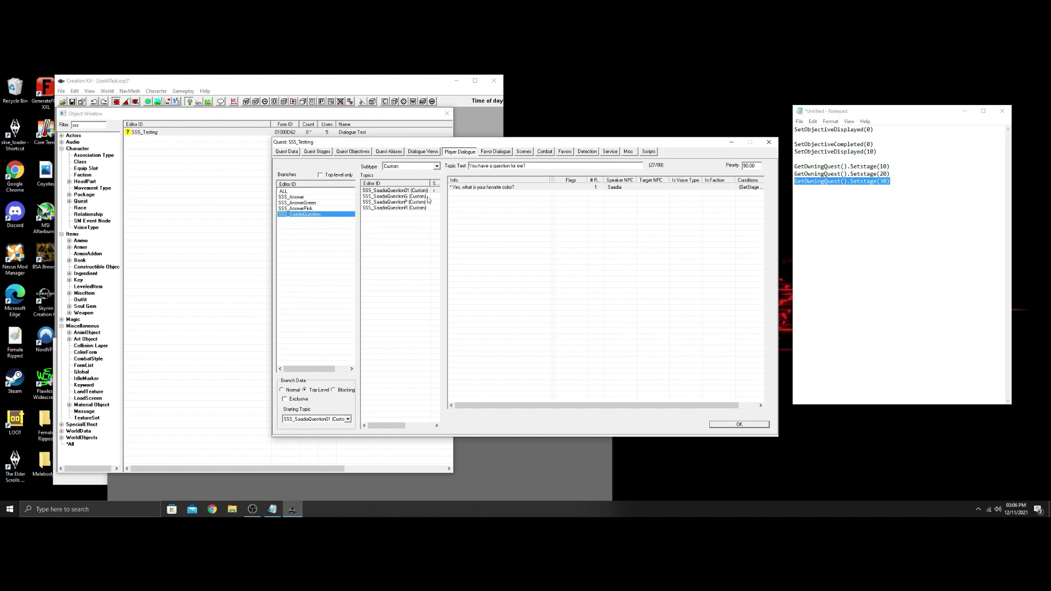
pyautogui.doubleClick(497, 188)
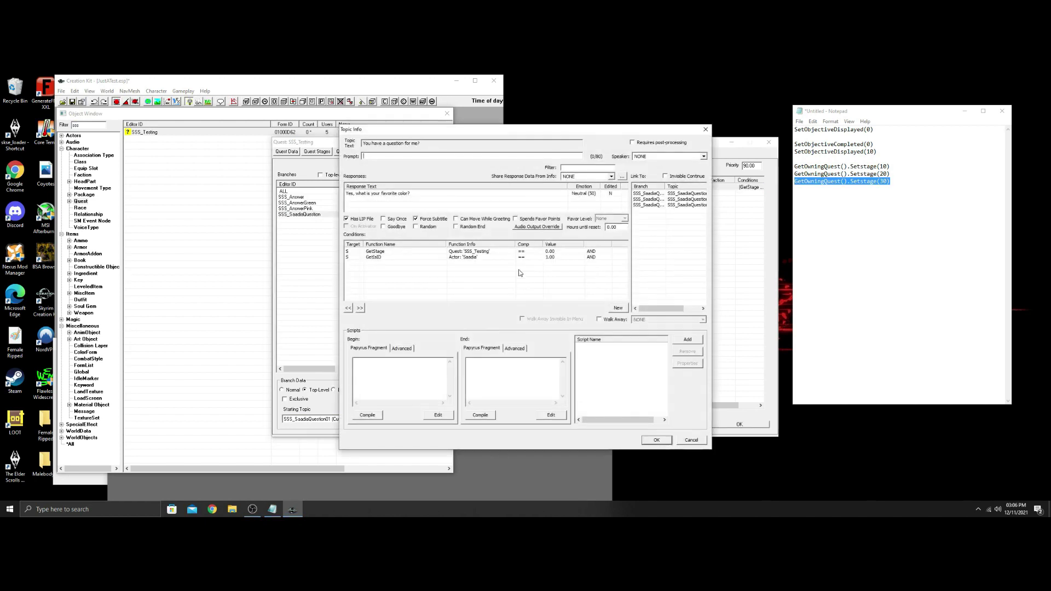
pyautogui.rightClick(520, 271)
pyautogui.click(554, 314)
pyautogui.click(692, 443)
pyautogui.click(307, 198)
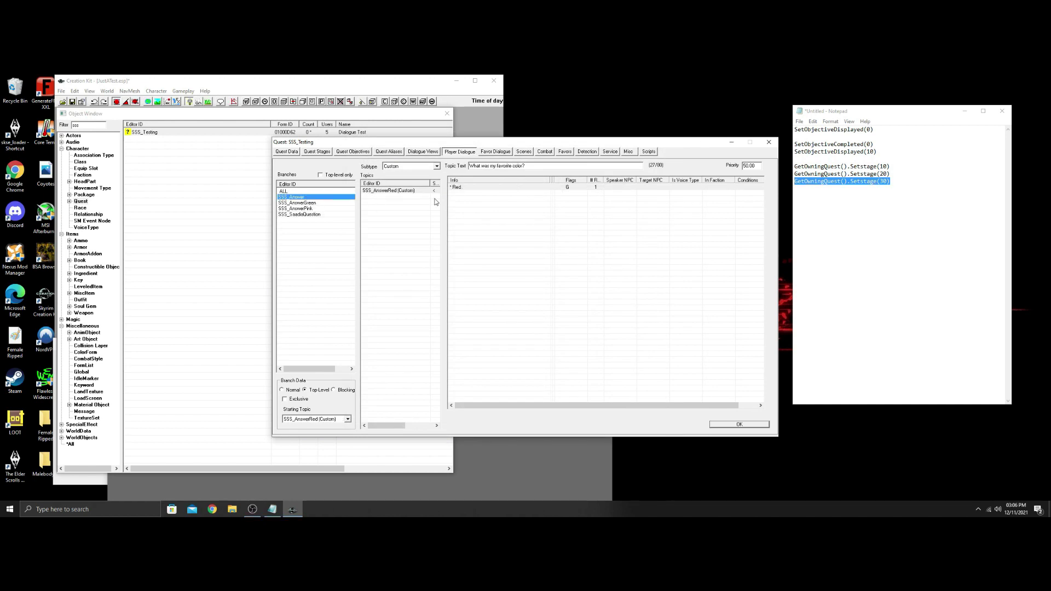
pyautogui.doubleClick(491, 190)
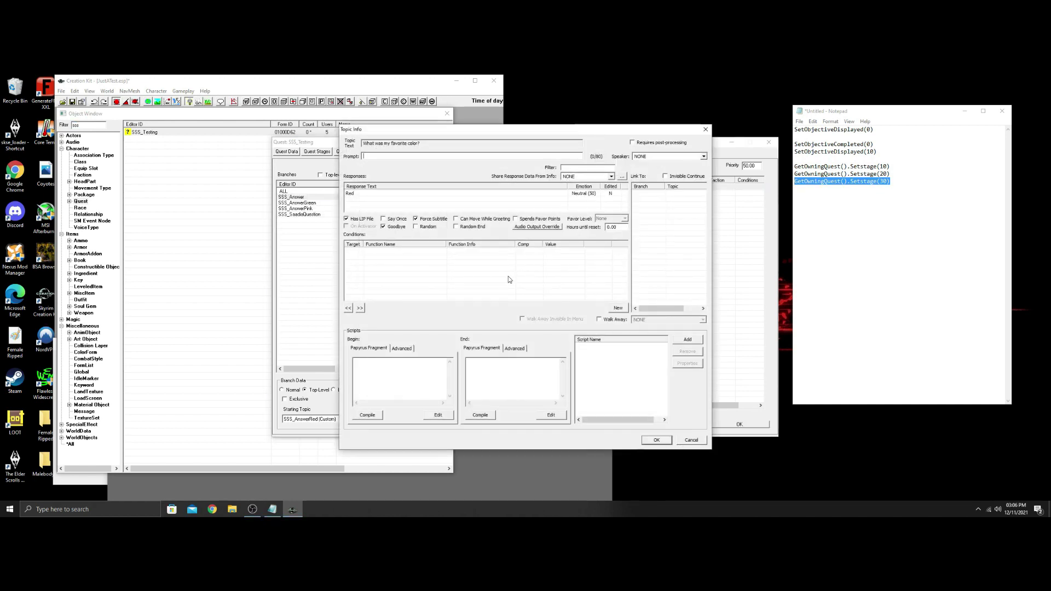
pyautogui.rightClick(500, 264)
pyautogui.click(531, 315)
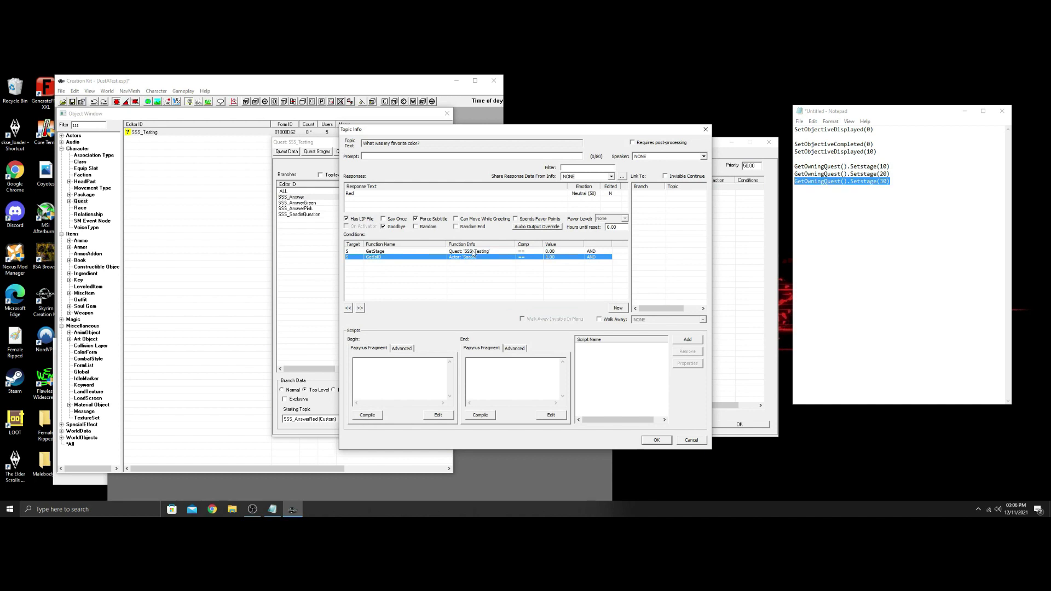
# Step: Set the GetStage condition of the "Red" topic info to 30 and save the topic info
pyautogui.doubleClick(504, 257)
pyautogui.click(579, 280)
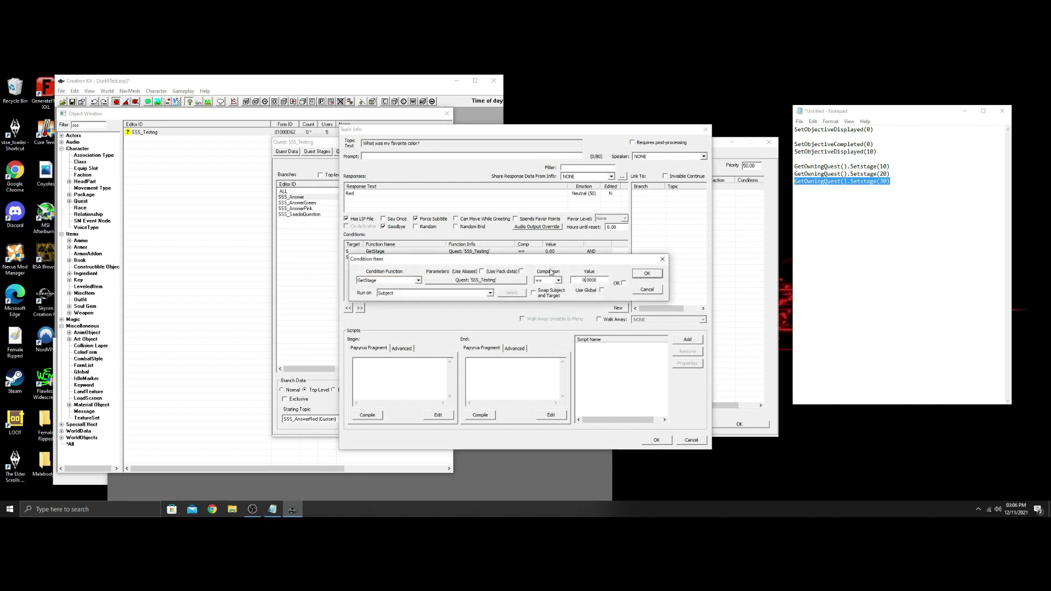
pyautogui.write('30')
pyautogui.click(655, 275)
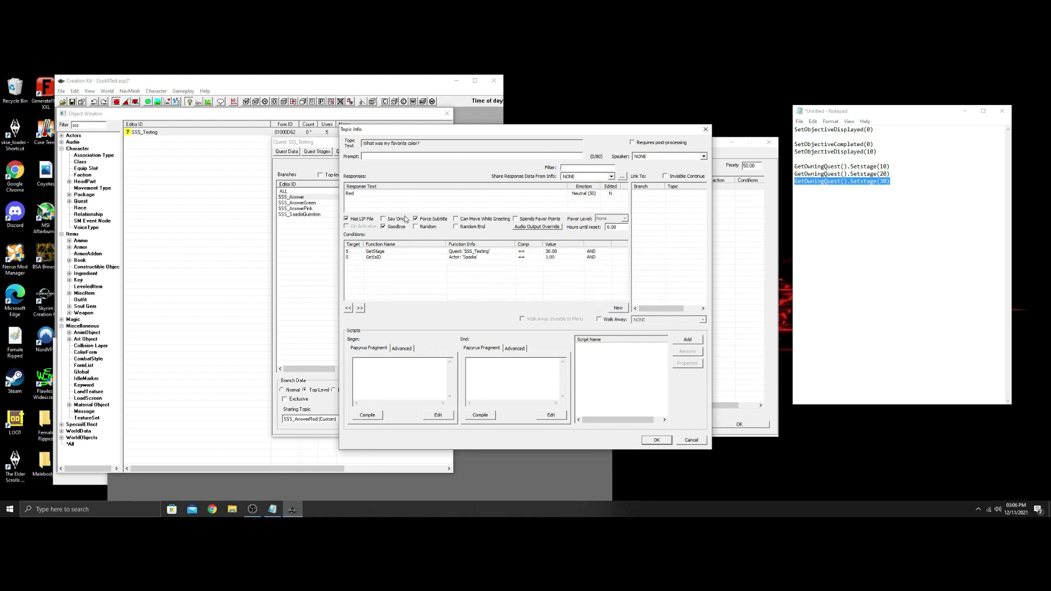
pyautogui.click(669, 445)
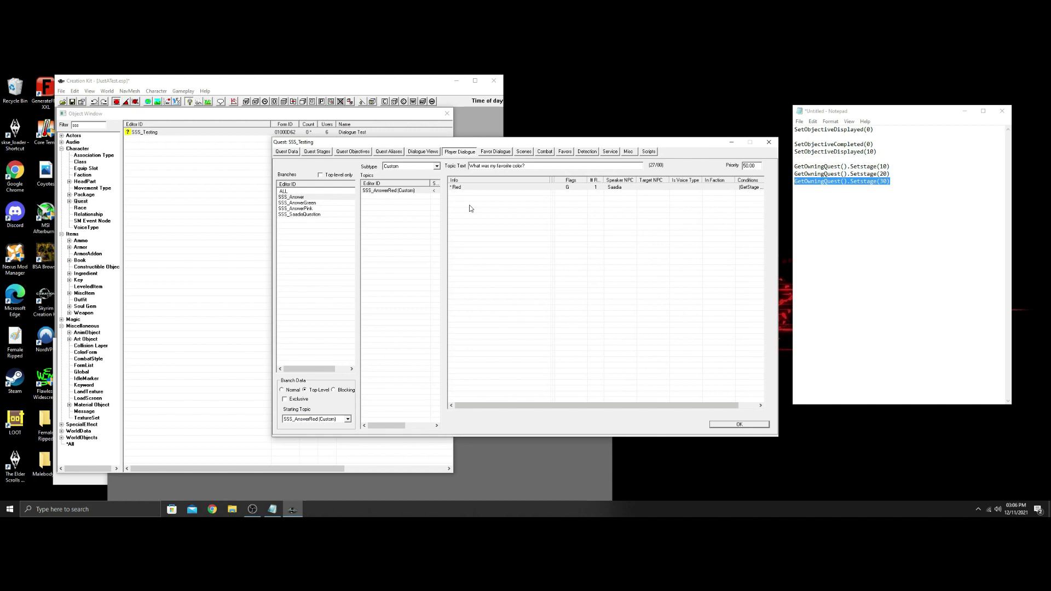
# Step: Check which stage the Green reply sets and copy the topic text "What was my favorite color?" into SSS_AnswerGreen01
pyautogui.moveTo(534, 166); pyautogui.dragTo(461, 163)
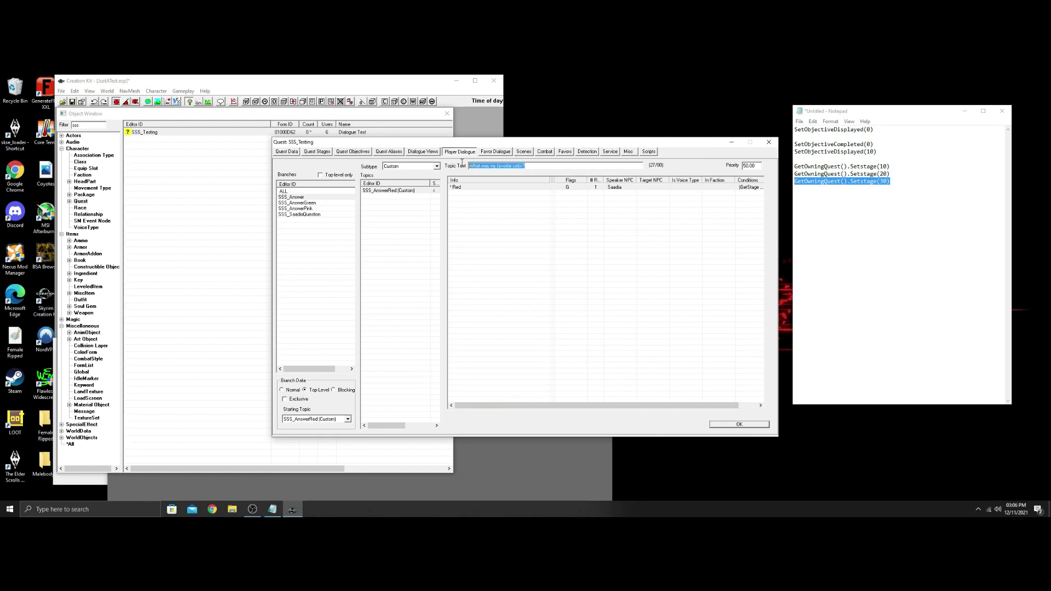
pyautogui.rightClick(492, 167)
pyautogui.click(512, 193)
pyautogui.click(307, 215)
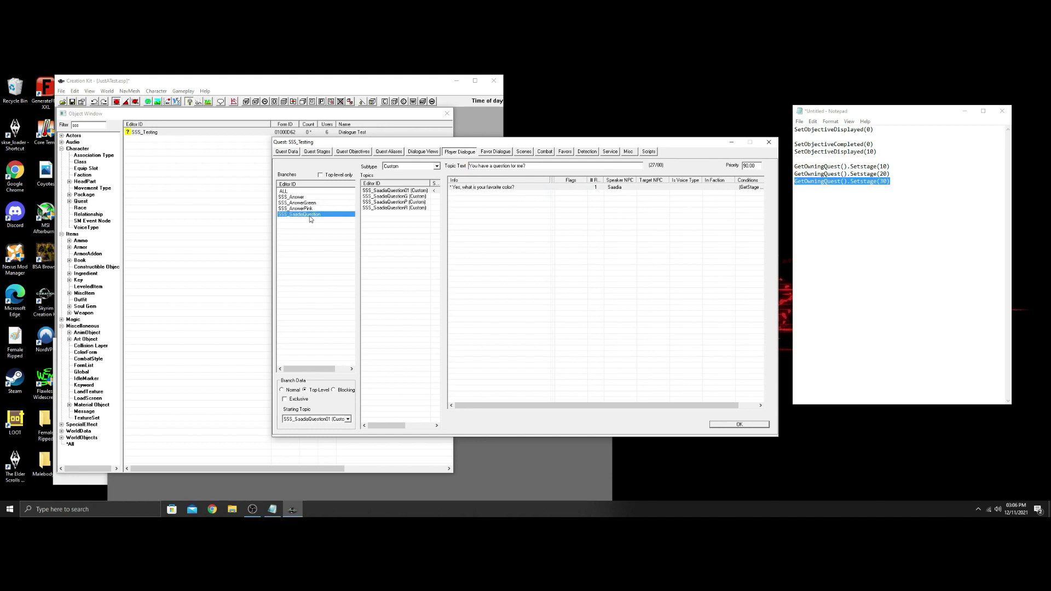
pyautogui.click(414, 195)
pyautogui.doubleClick(490, 188)
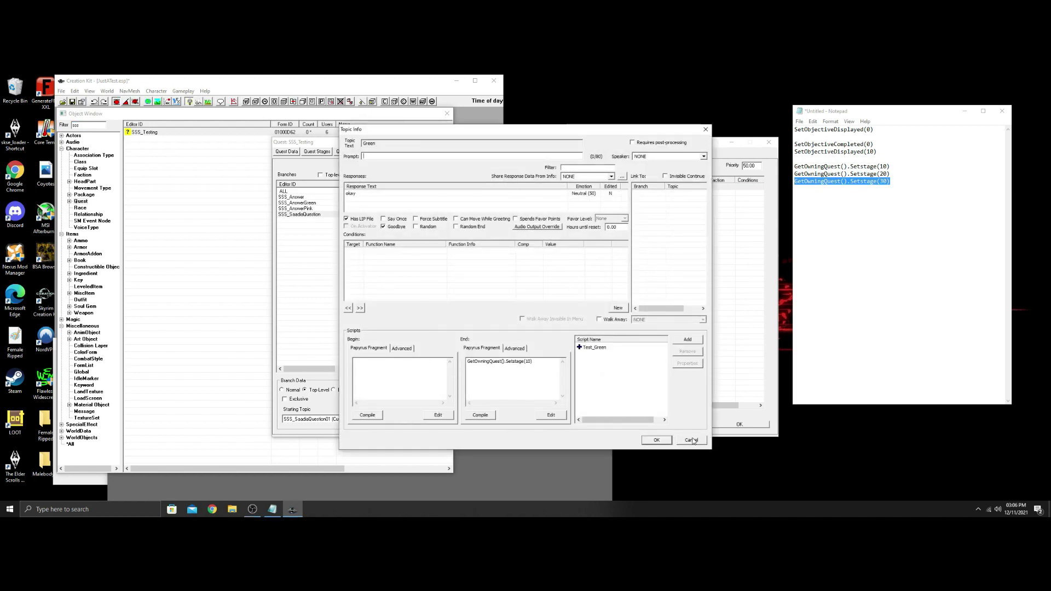
pyautogui.click(691, 441)
pyautogui.click(304, 203)
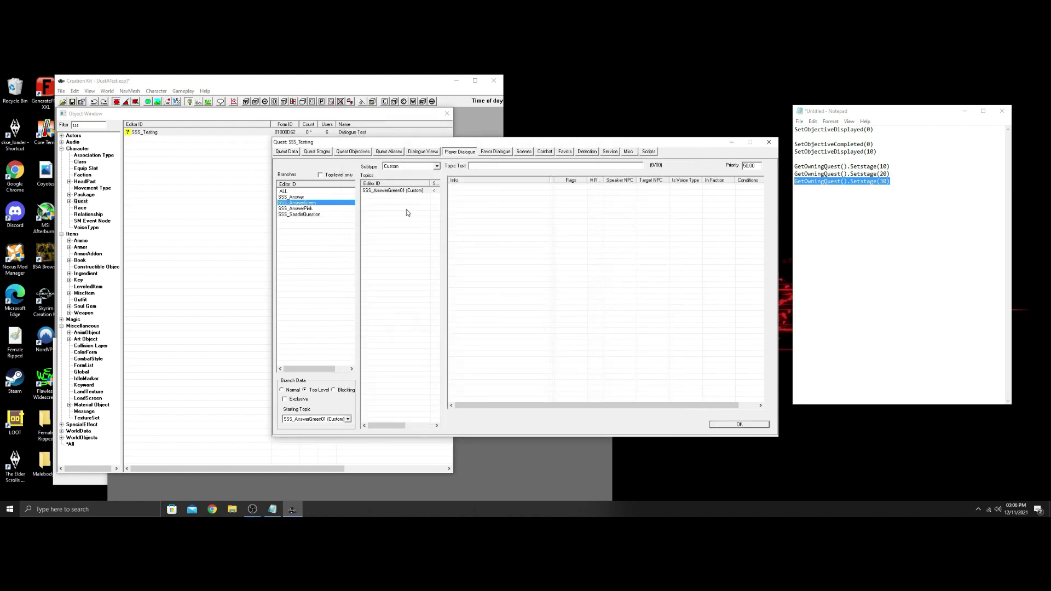
pyautogui.click(485, 166)
pyautogui.hotkey('ctrl', 'v')
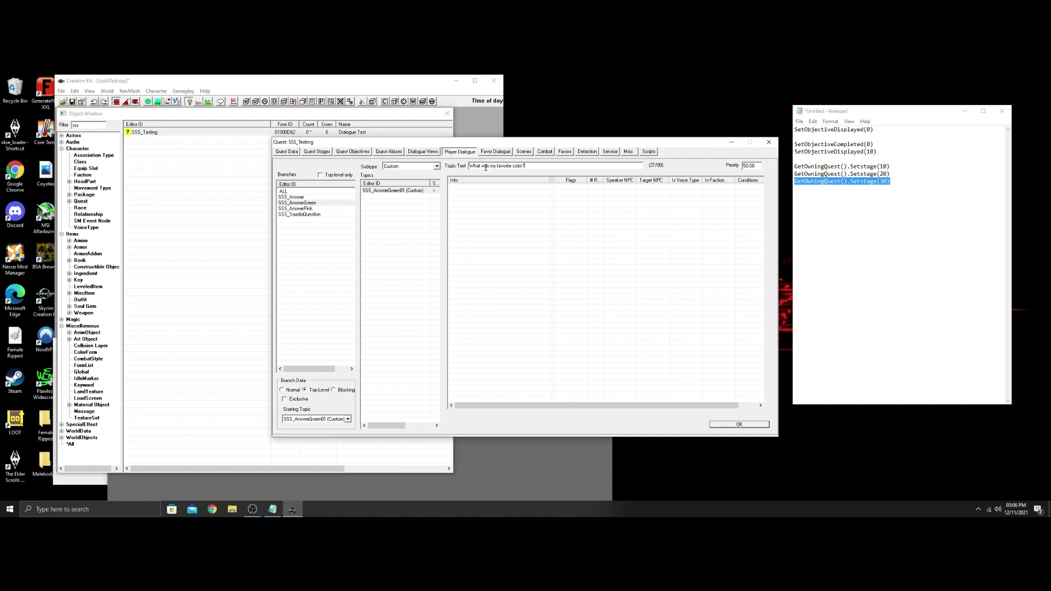
# Step: Add a topic info with the response "Green", the copied conditions, and the Force Subtitle and Goodbye flags
pyautogui.rightClick(496, 197)
pyautogui.click(511, 203)
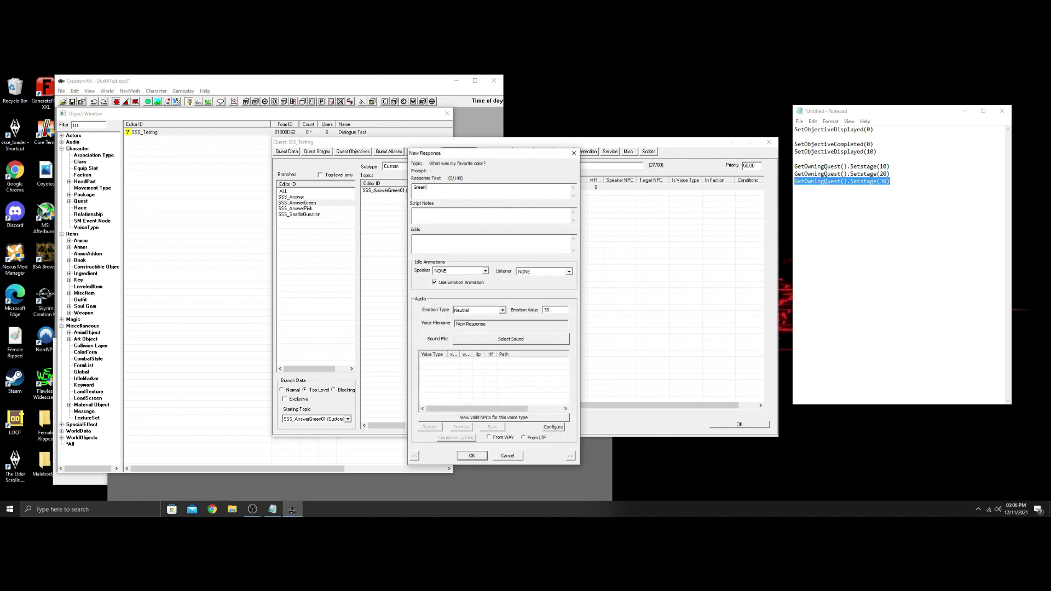
pyautogui.click(470, 456)
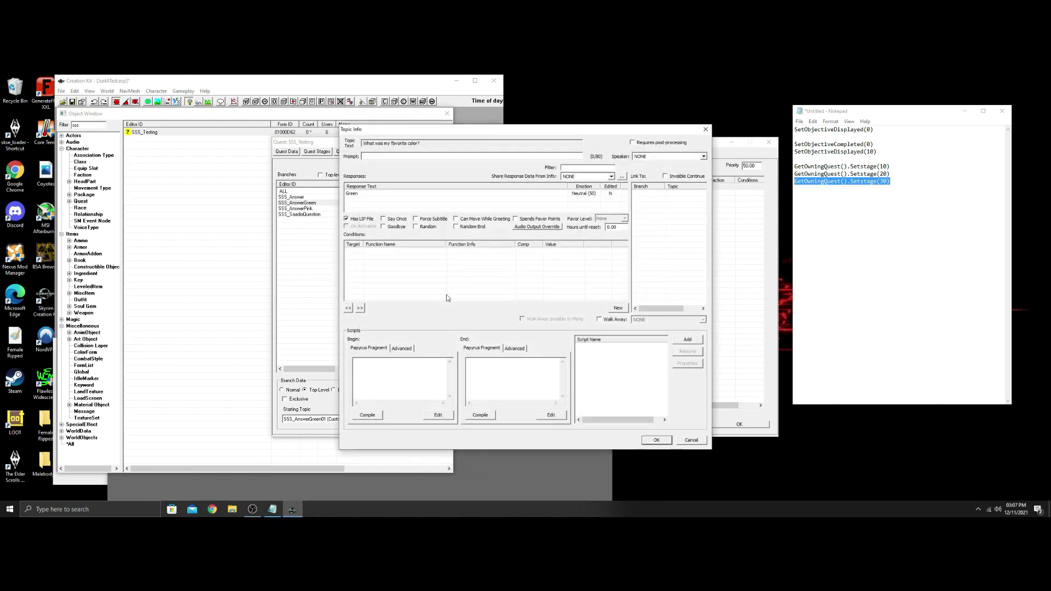
pyautogui.rightClick(457, 261)
pyautogui.click(484, 313)
pyautogui.click(416, 219)
pyautogui.click(384, 226)
# Step: Set the GetStage condition of the "Green" topic info to 10 and save the topic info
pyautogui.doubleClick(480, 253)
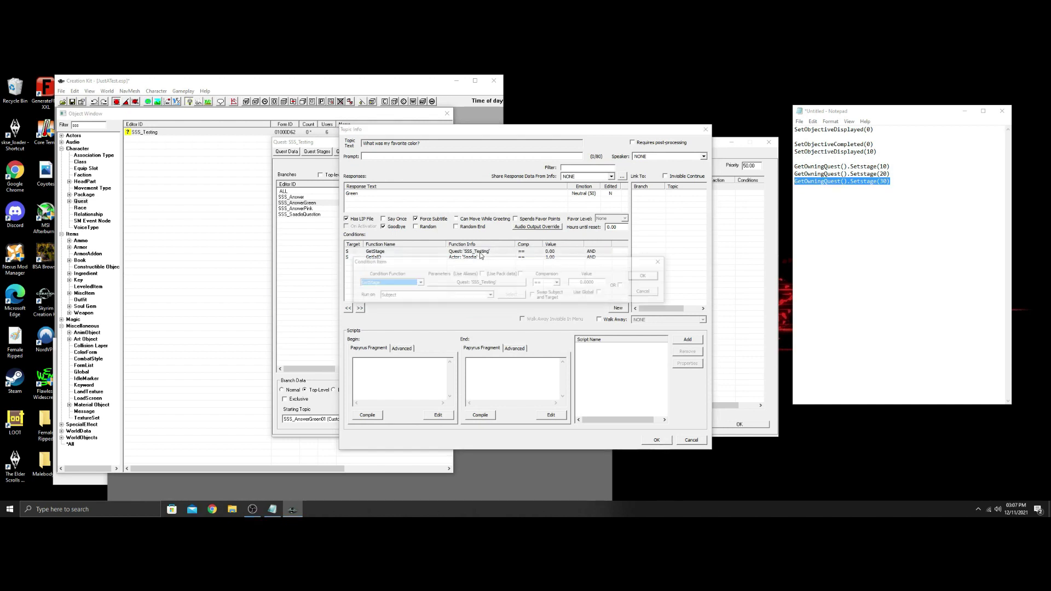
pyautogui.click(584, 282)
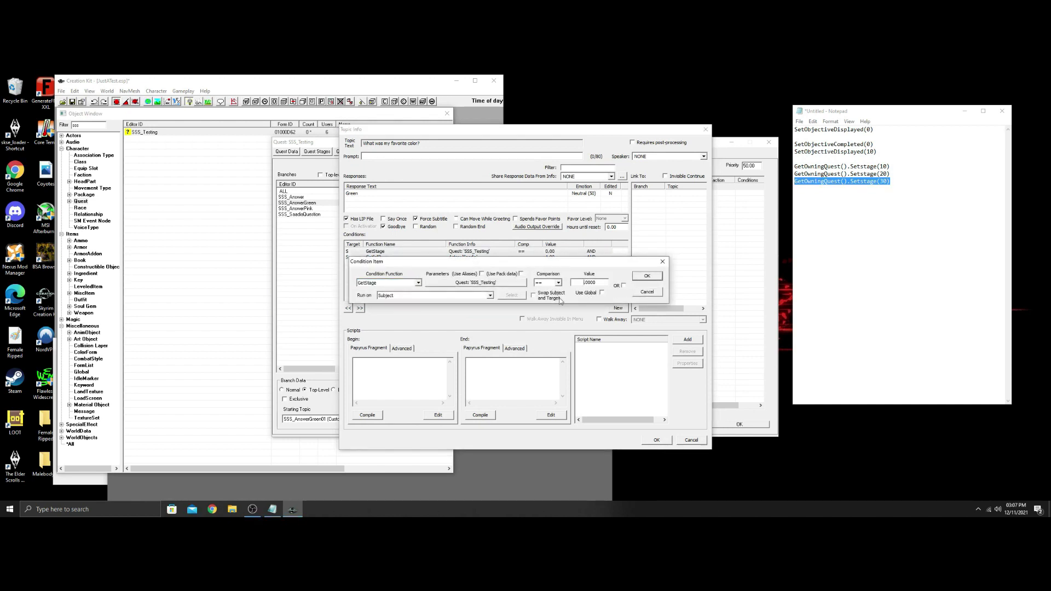
pyautogui.write('10')
pyautogui.click(647, 276)
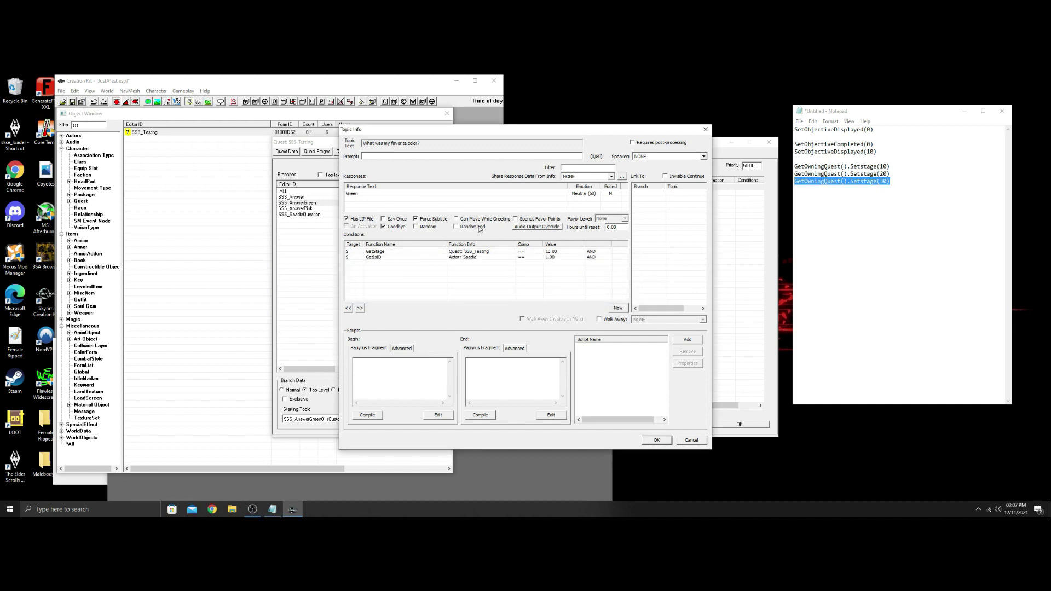
pyautogui.click(657, 440)
# Step: Give SSS_AnswerPink01 the topic text "What was my favorite color?" and add a topic info with the response "Pink"
pyautogui.click(318, 208)
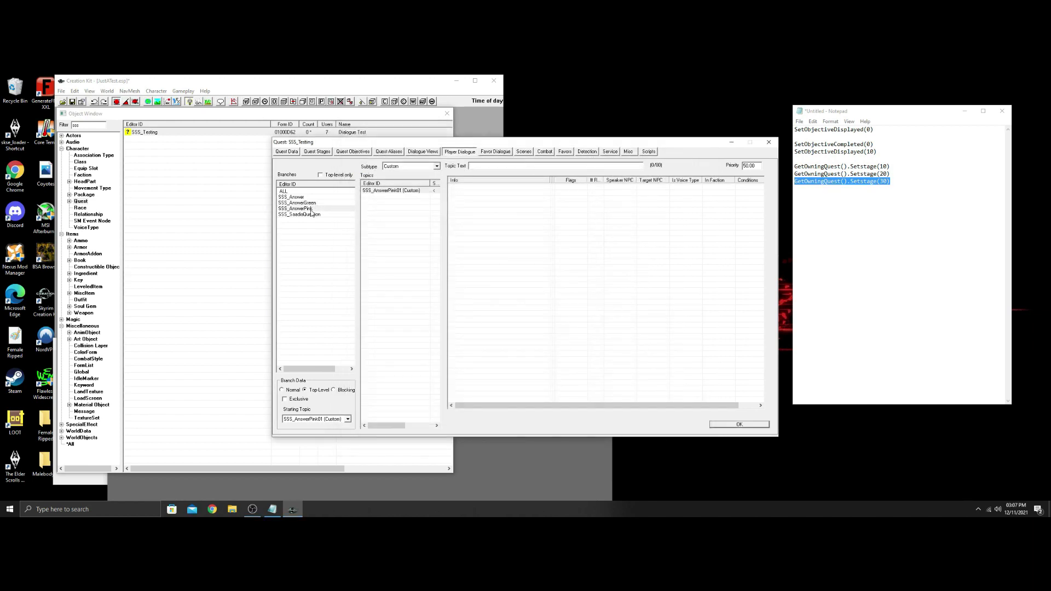
pyautogui.click(491, 167)
pyautogui.hotkey('ctrl', 'v')
pyautogui.rightClick(486, 208)
pyautogui.click(493, 214)
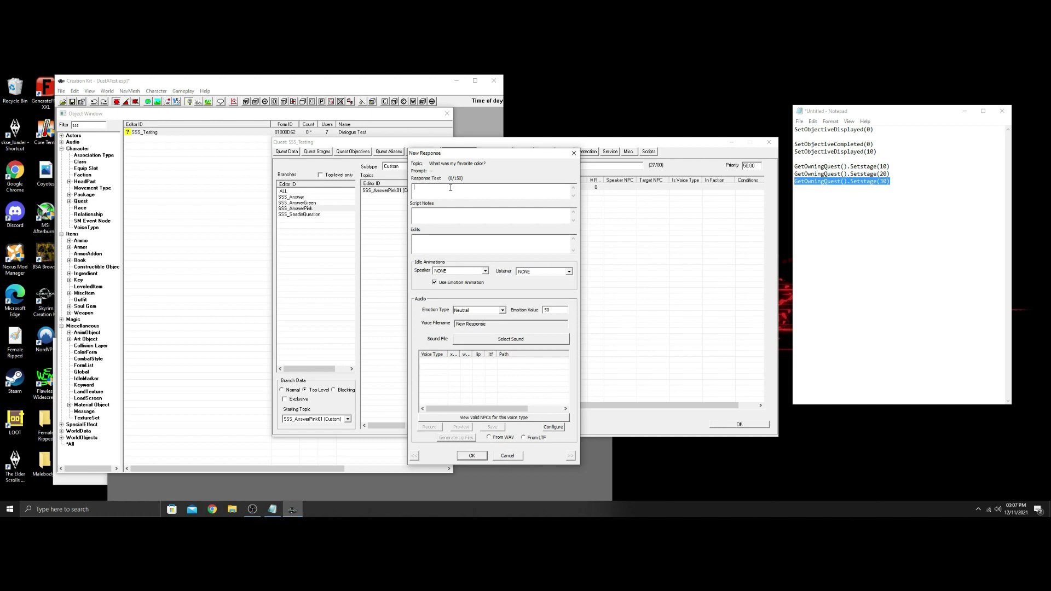
pyautogui.click(450, 188)
pyautogui.write('Pink')
pyautogui.click(470, 456)
# Step: Mark the "Pink" topic info as Goodbye and Force Subtitle, and paste the copied conditions into it
pyautogui.click(385, 227)
pyautogui.click(416, 219)
pyautogui.rightClick(441, 255)
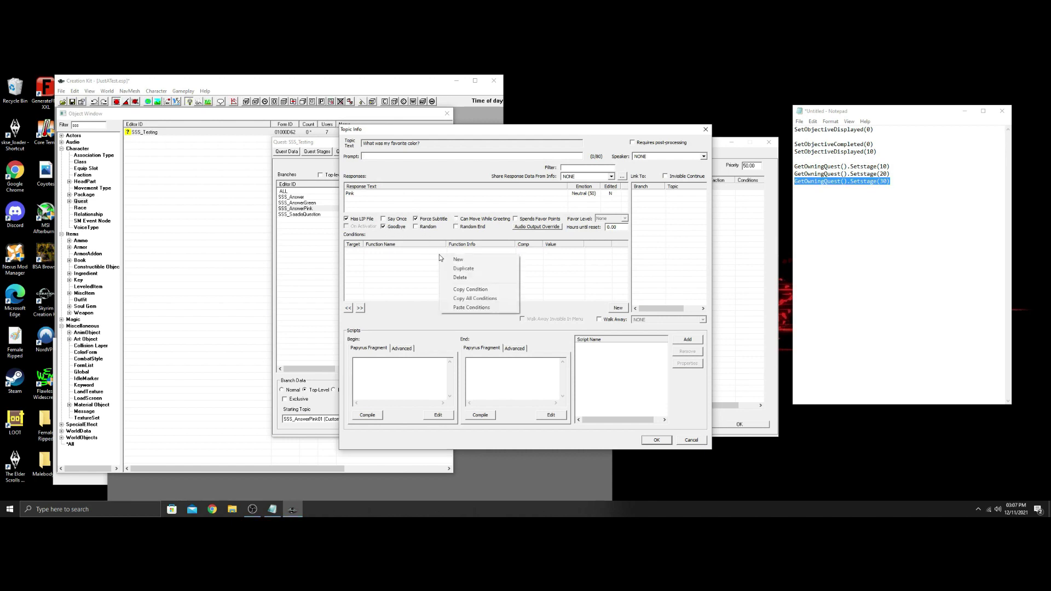
pyautogui.click(466, 308)
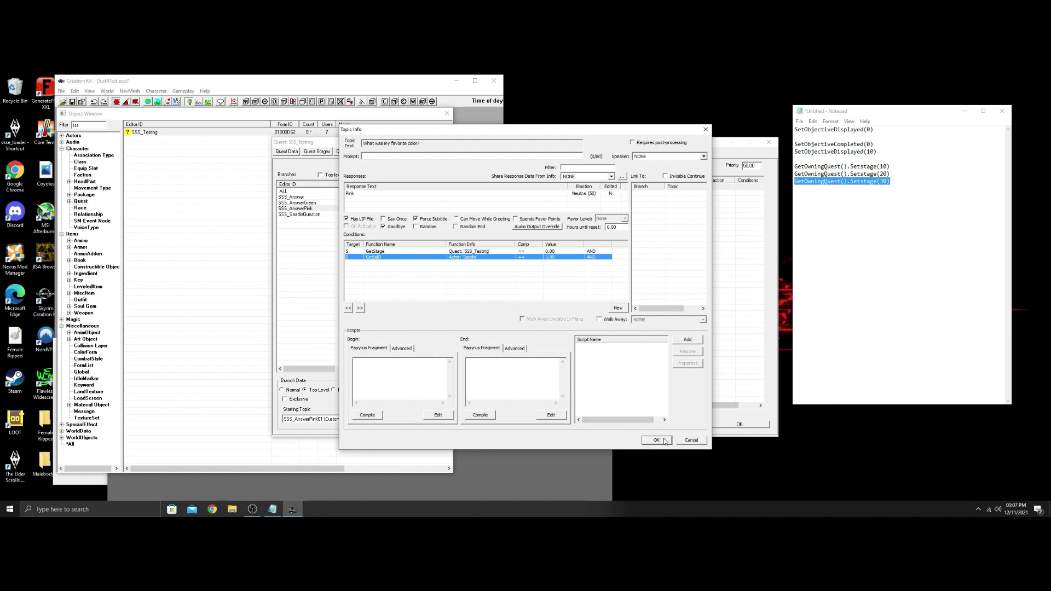
# Step: Set the GetStage condition of the "Pink" topic info to 20 and save the topic info
pyautogui.doubleClick(535, 251)
pyautogui.click(588, 280)
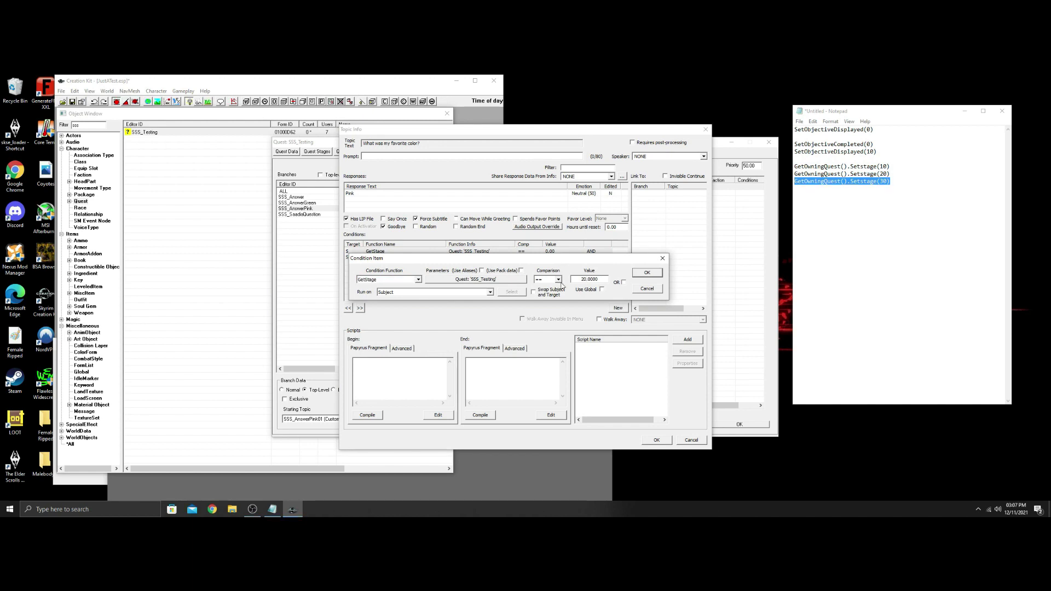
pyautogui.click(646, 273)
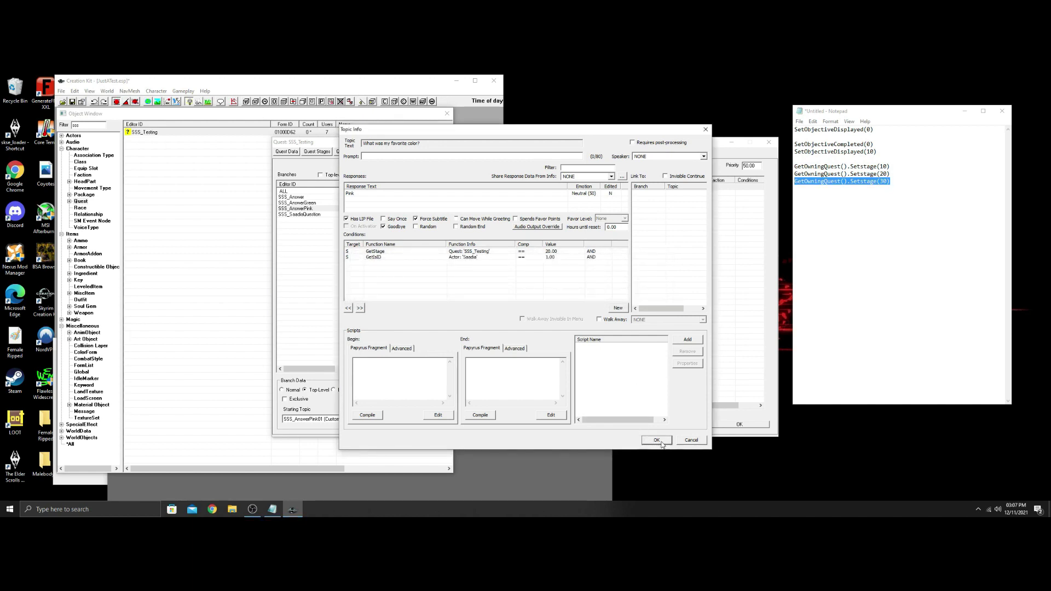
pyautogui.click(656, 440)
# Step: Compare the stage set by the Green reply with the SSS_AnswerGreen01 conditions, review the Pink answer, and accept the quest's changes
pyautogui.click(310, 215)
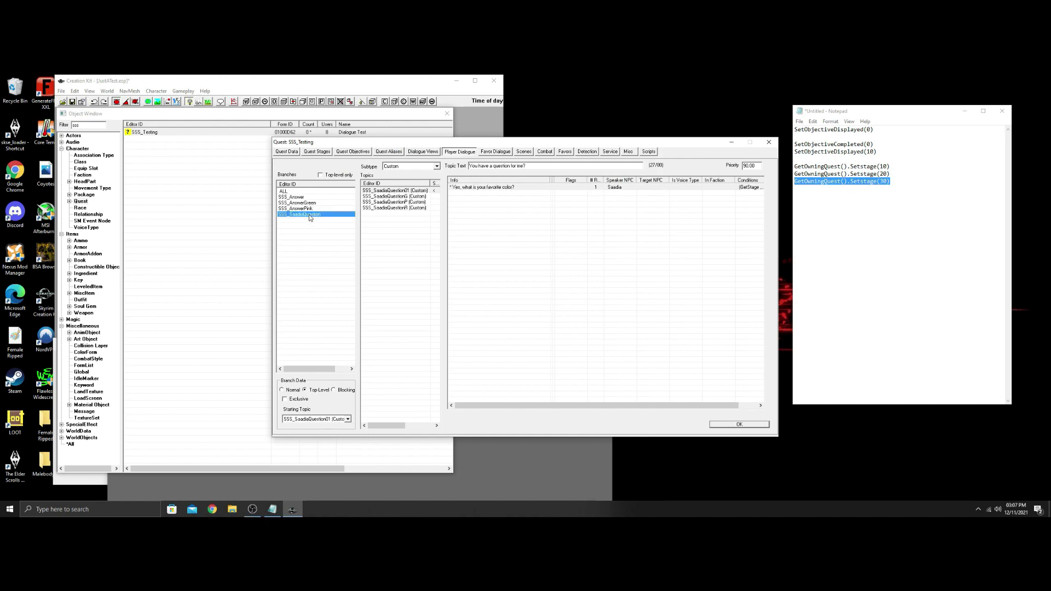
pyautogui.click(419, 196)
pyautogui.doubleClick(474, 186)
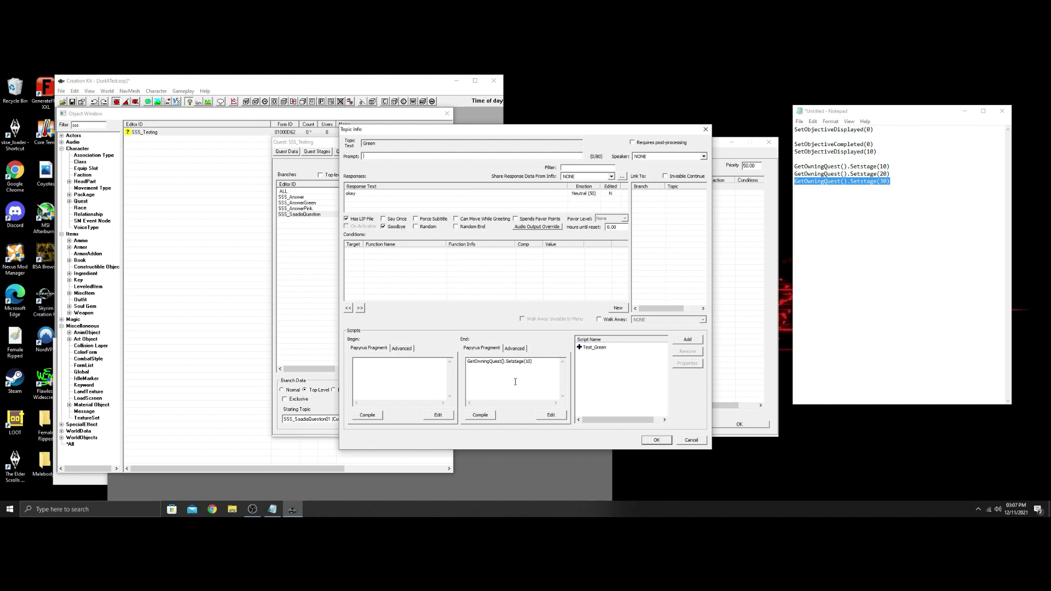
pyautogui.click(701, 444)
pyautogui.click(297, 203)
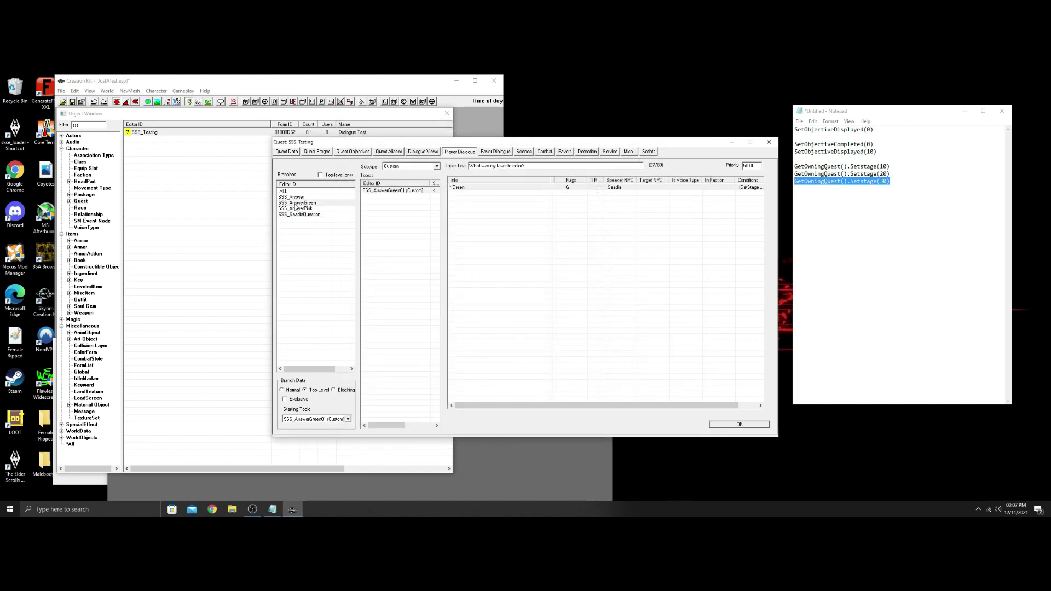
pyautogui.doubleClick(478, 188)
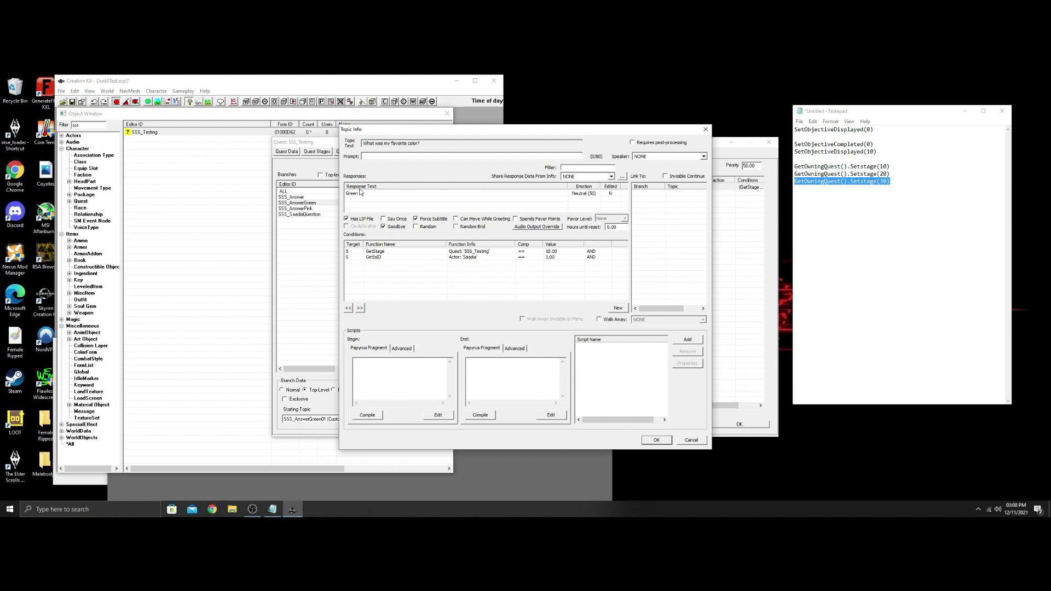
pyautogui.click(659, 442)
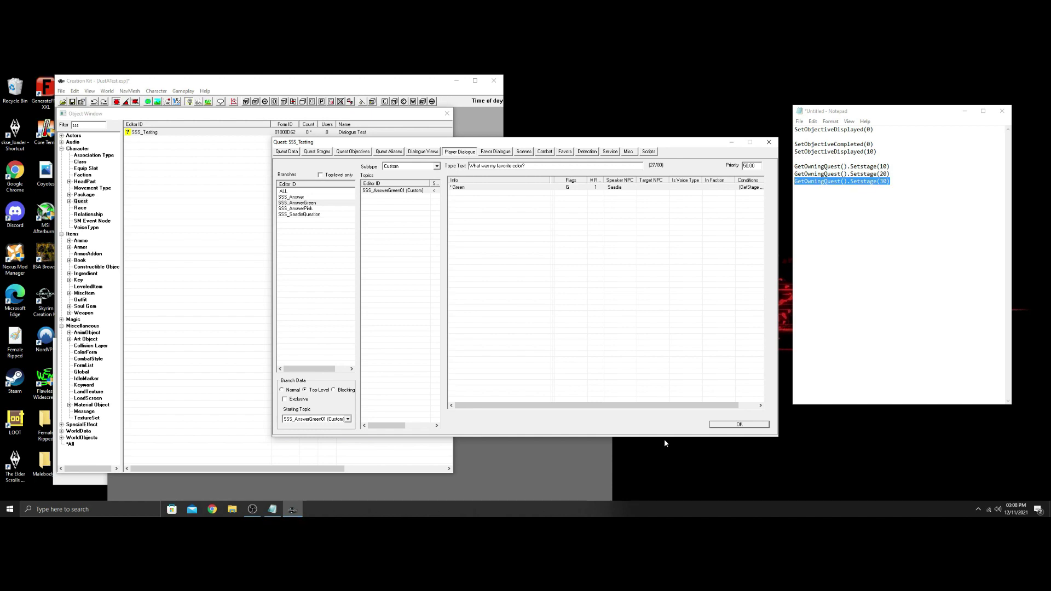
pyautogui.click(309, 209)
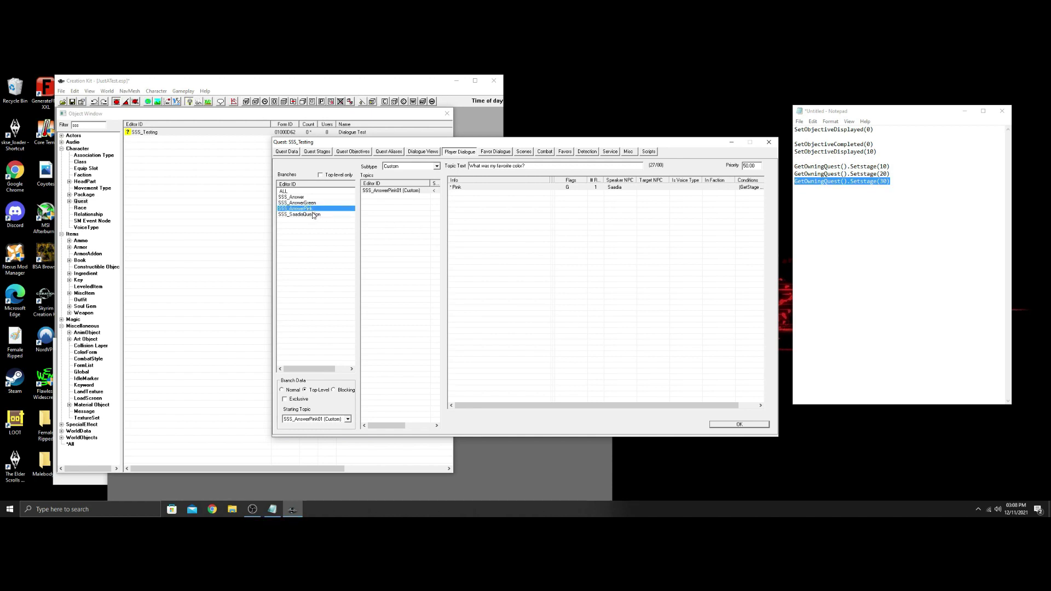
pyautogui.click(731, 424)
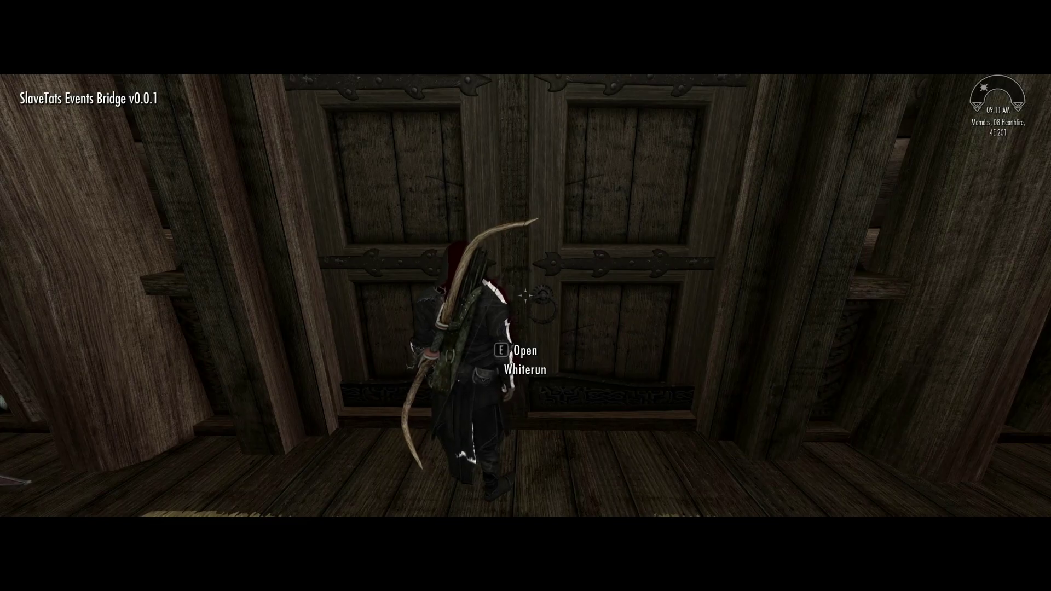
# Step: Switch to Skyrim and start the quest with the console command "setstage sss_testing 0"
pyautogui.press('`')
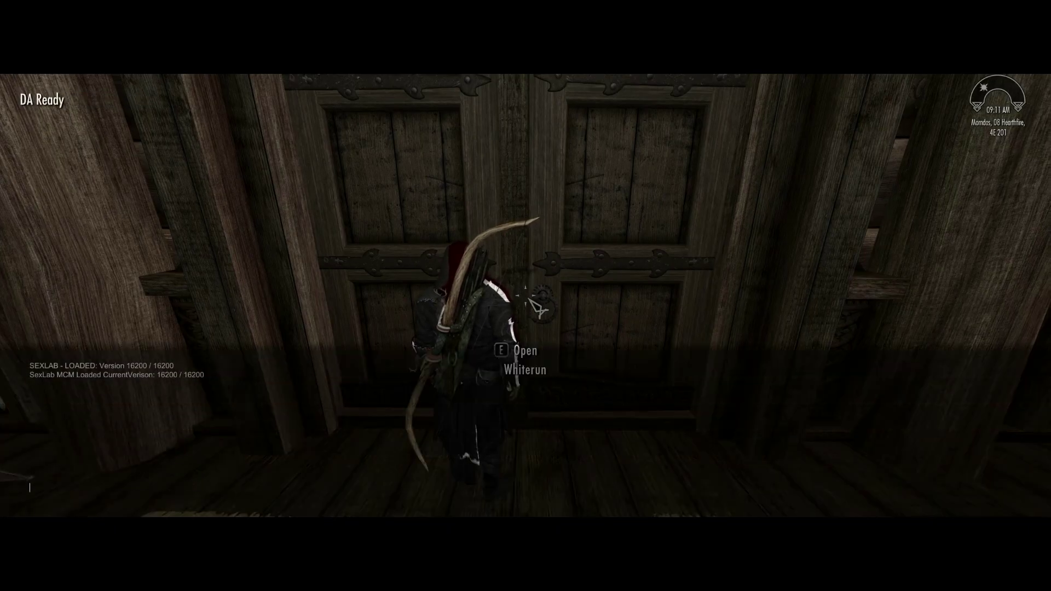
pyautogui.write('setstag')
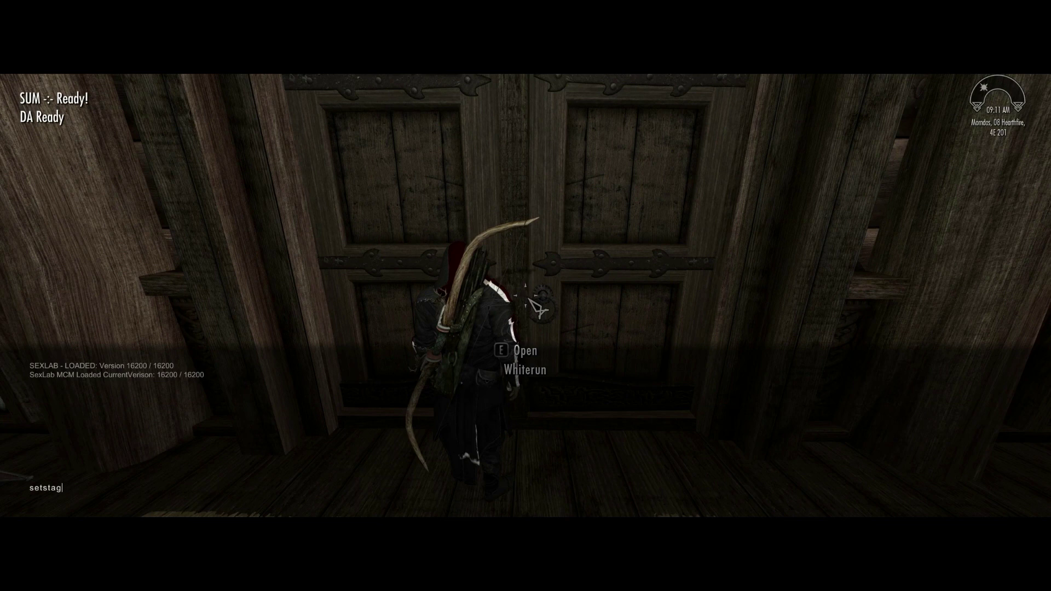
pyautogui.write('e sss_testing 0')
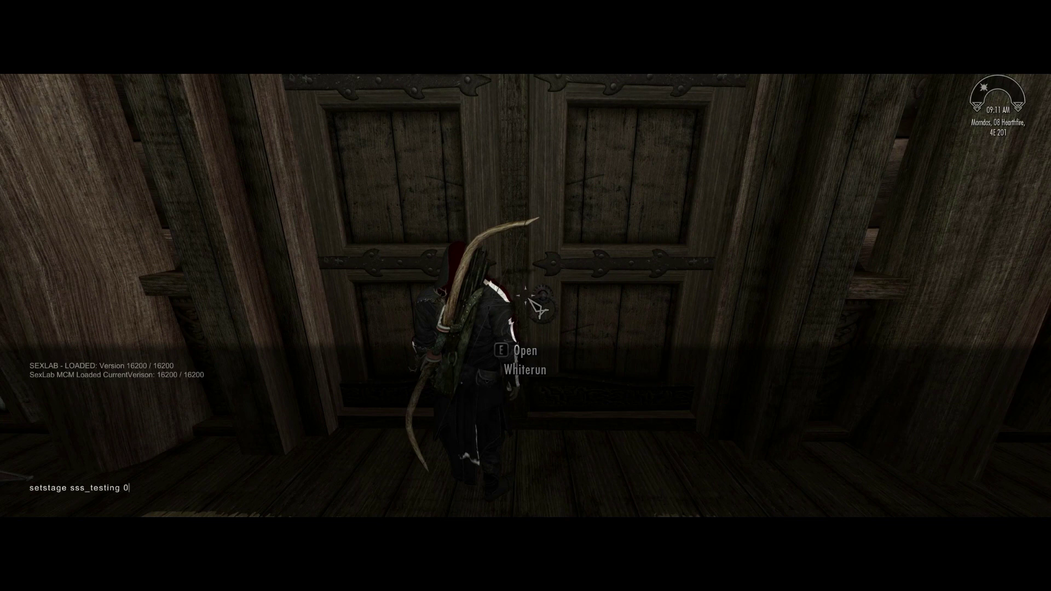
pyautogui.press('Return')
pyautogui.press('`')
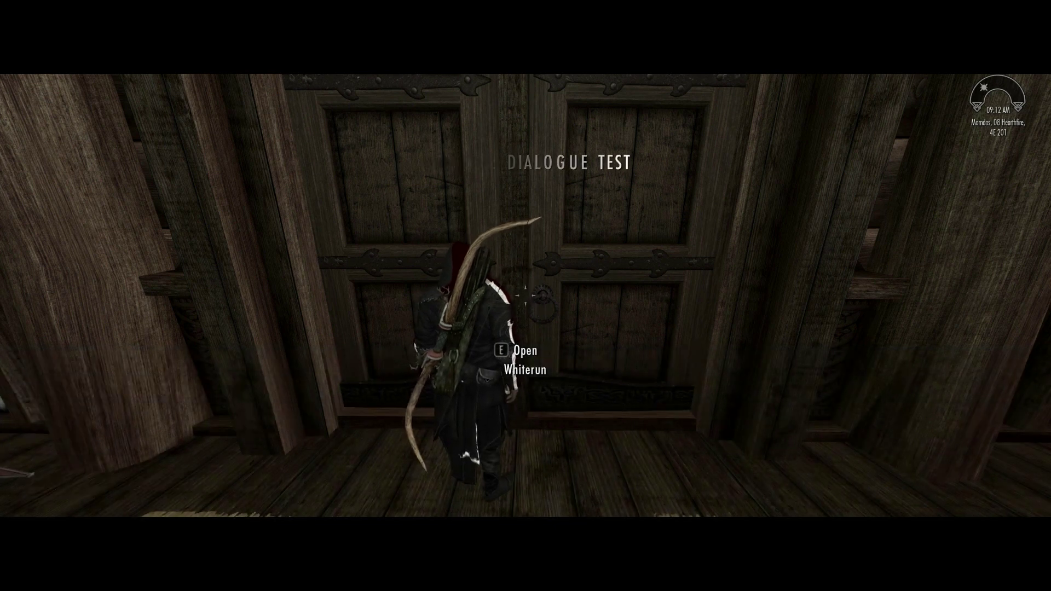
# Step: Go through the Whiterun door and walk across the inn to Saadia at the back-room doorway
pyautogui.press('w')
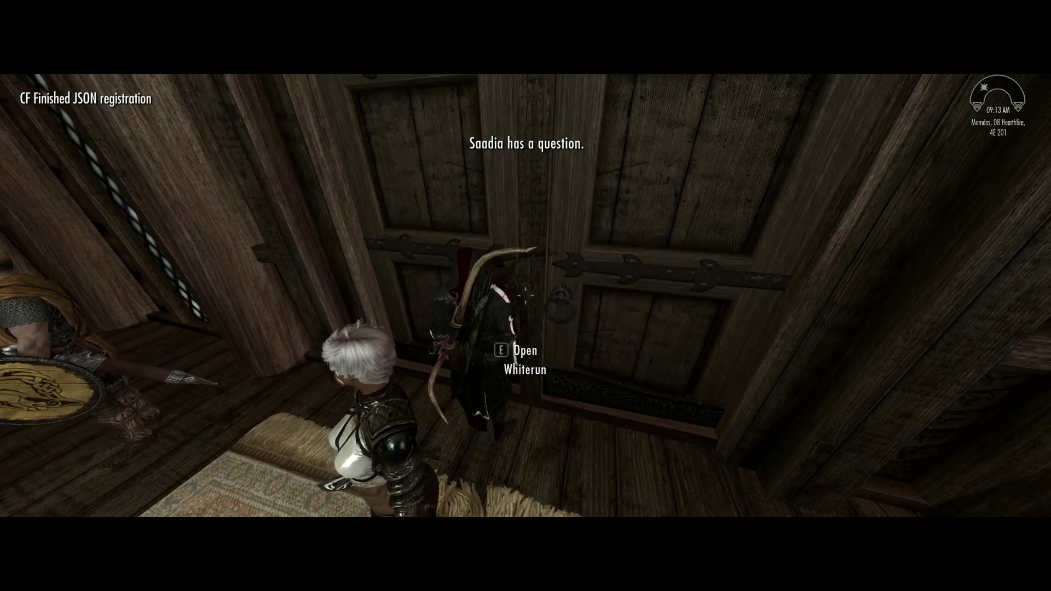
pyautogui.press('e')
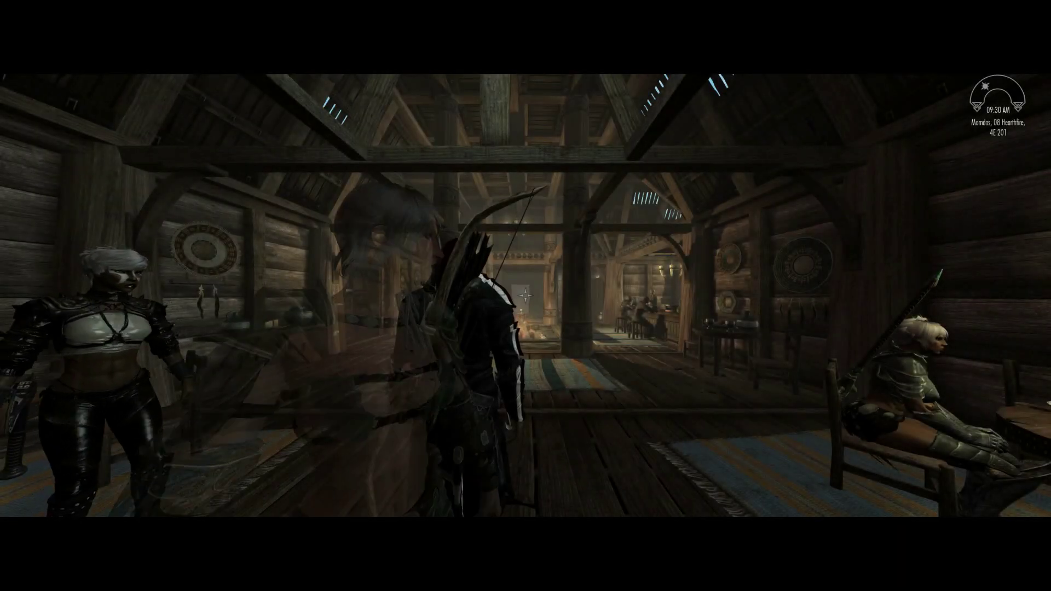
pyautogui.press('w')
pyautogui.press('w')
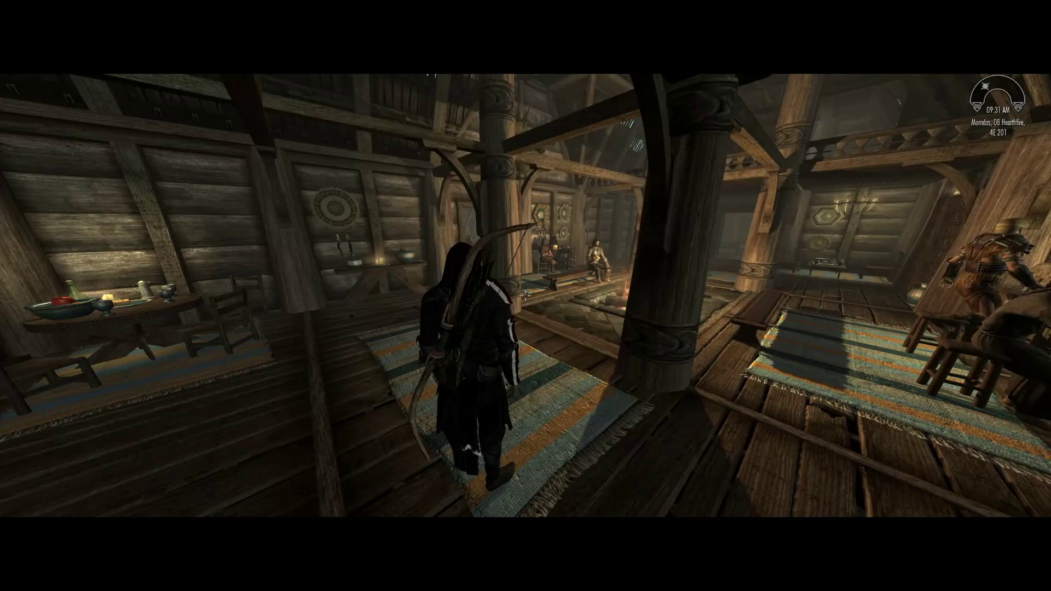
pyautogui.press('w')
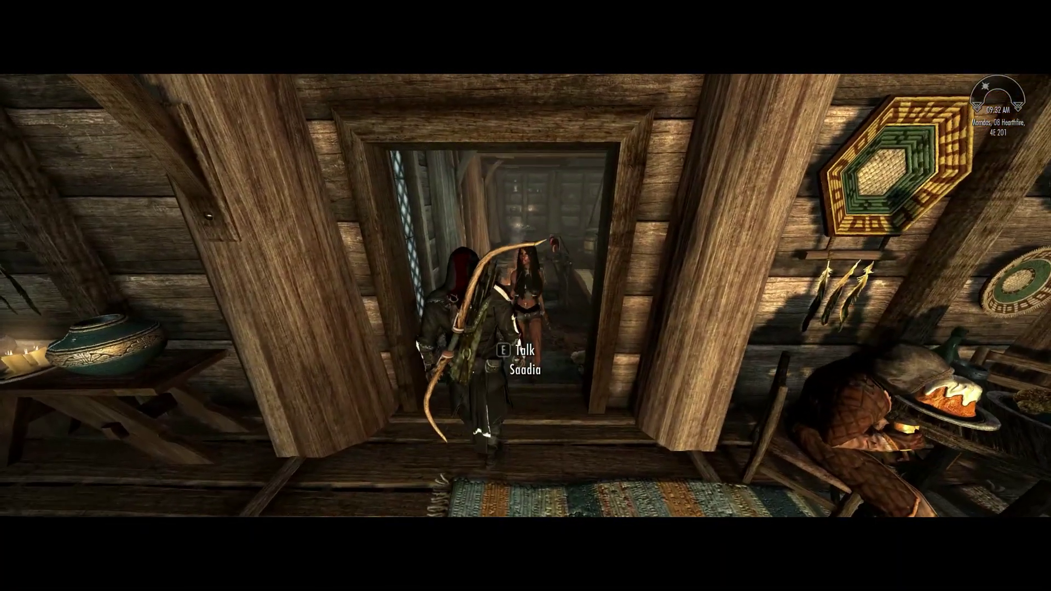
# Step: Talk to Saadia, raise "You have a question for me?" and answer "Red", and in a second conversation ask "What was my favorite color?"
pyautogui.press('e')
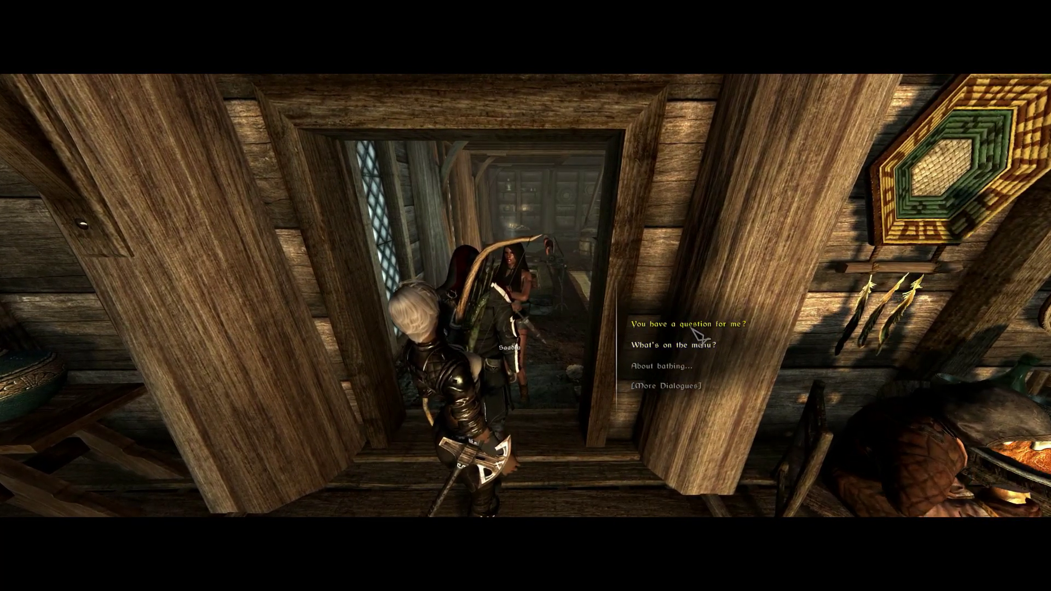
pyautogui.click(692, 328)
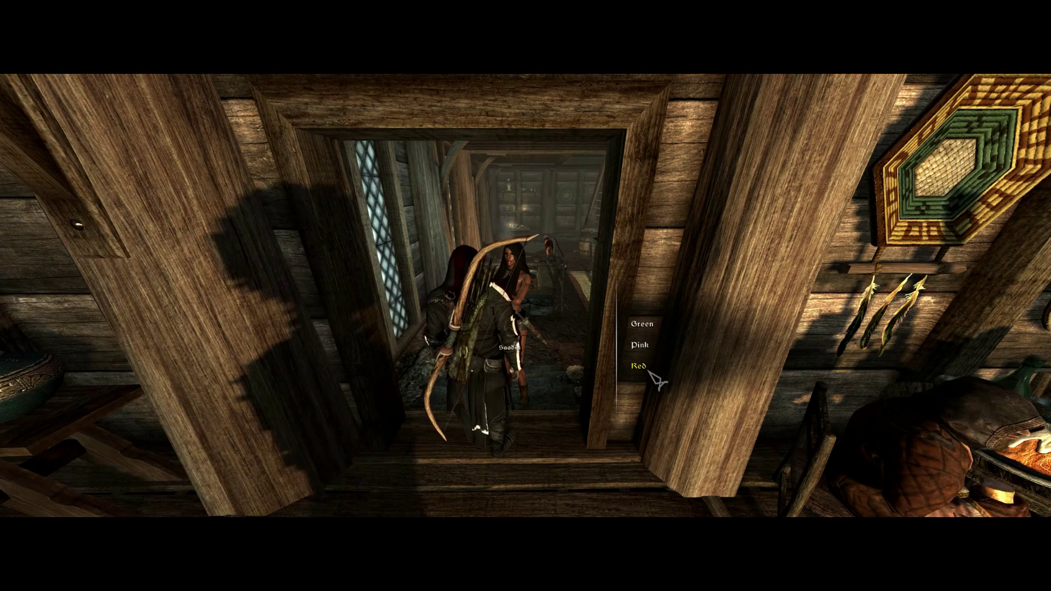
pyautogui.click(649, 368)
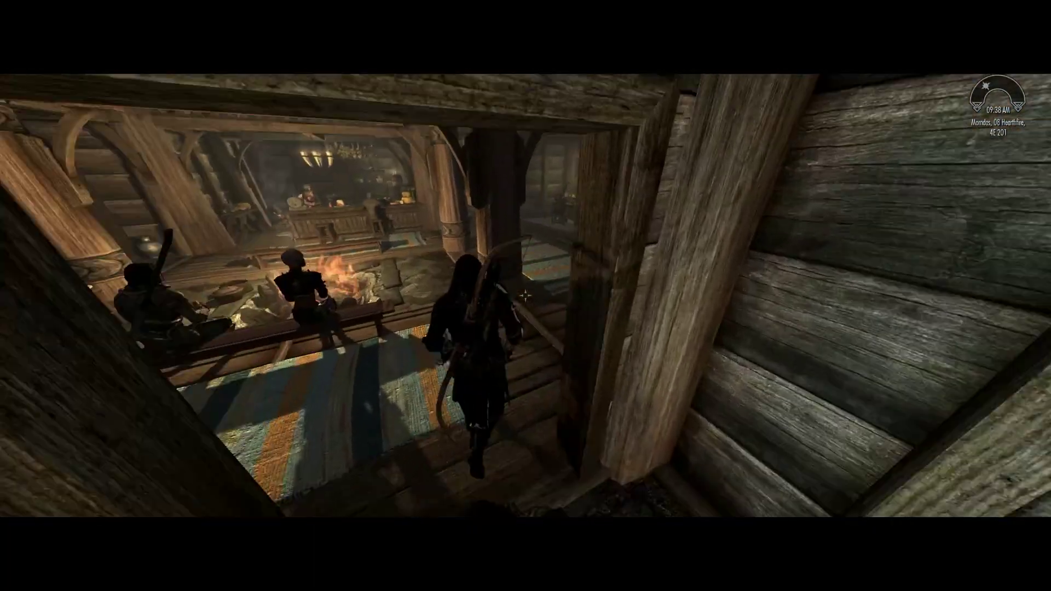
pyautogui.press('e')
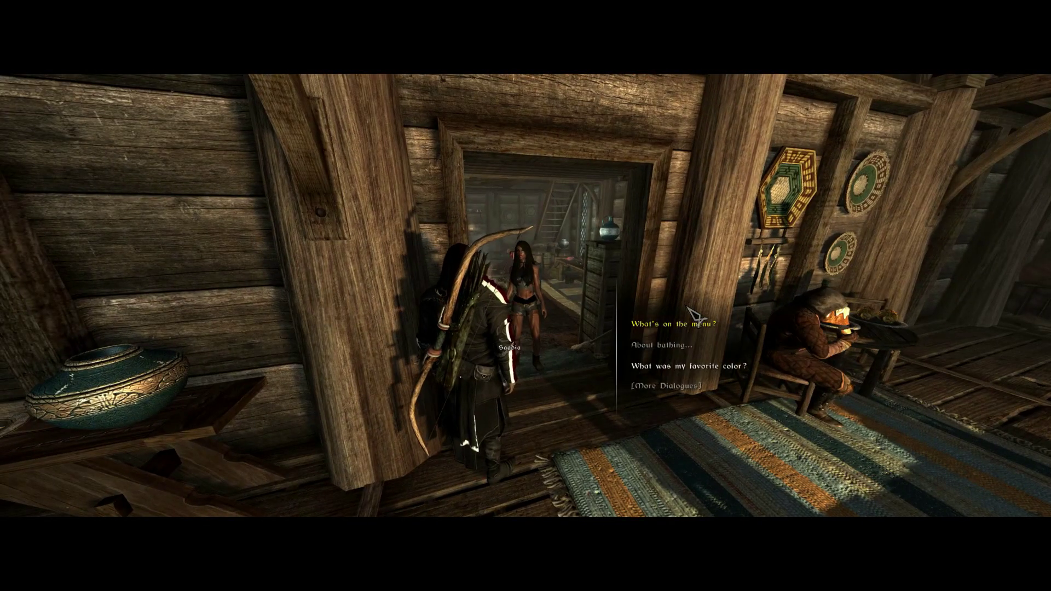
pyautogui.click(682, 369)
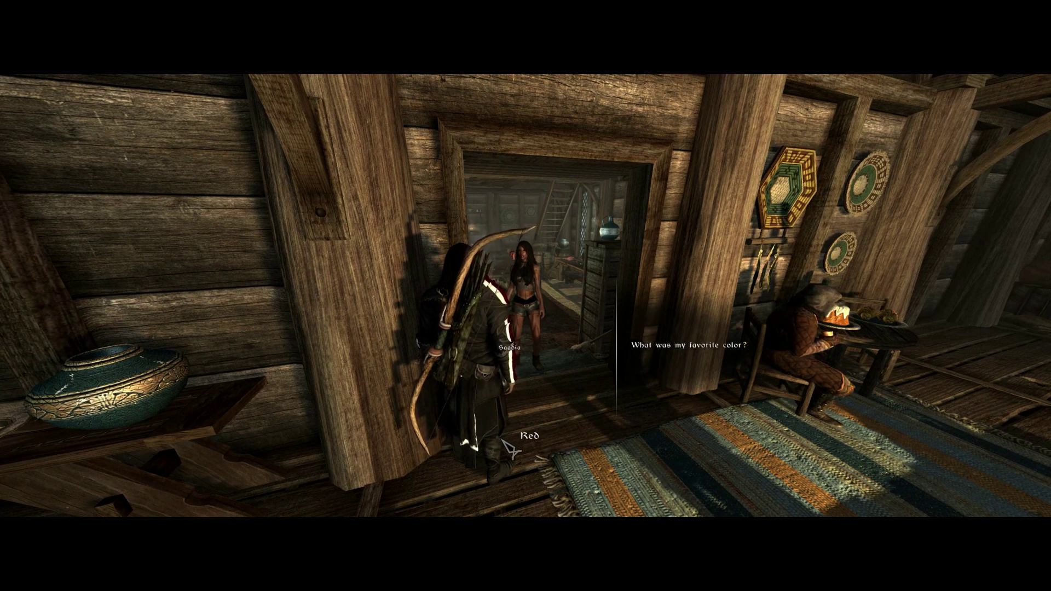